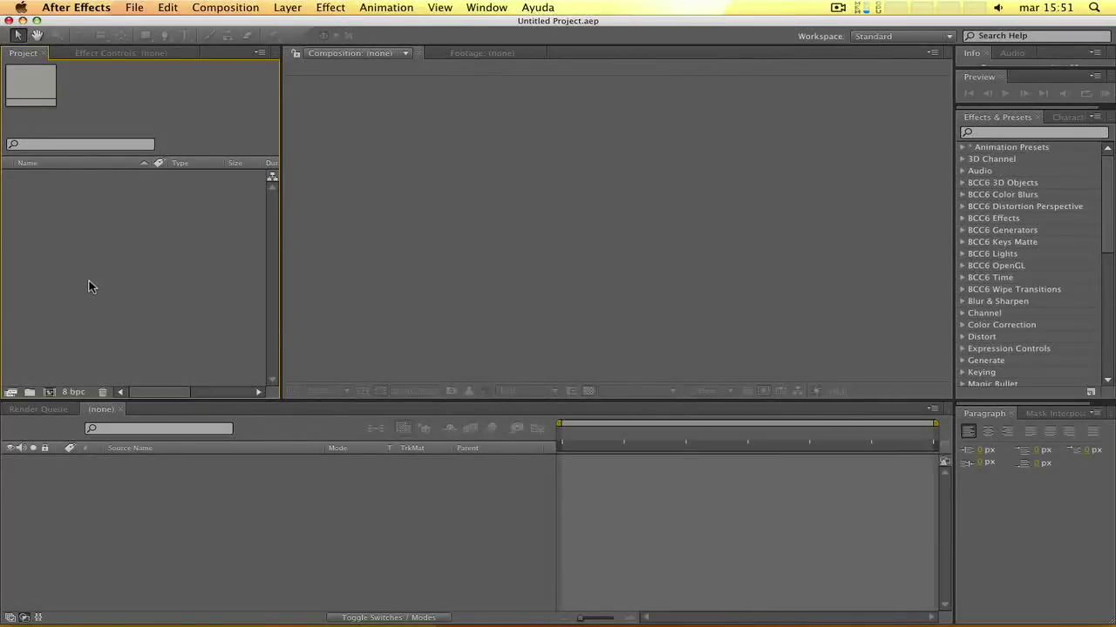
- Create a new 720 × 576, 25 fps composition named Comp 1
key("super+n")
key("Return")
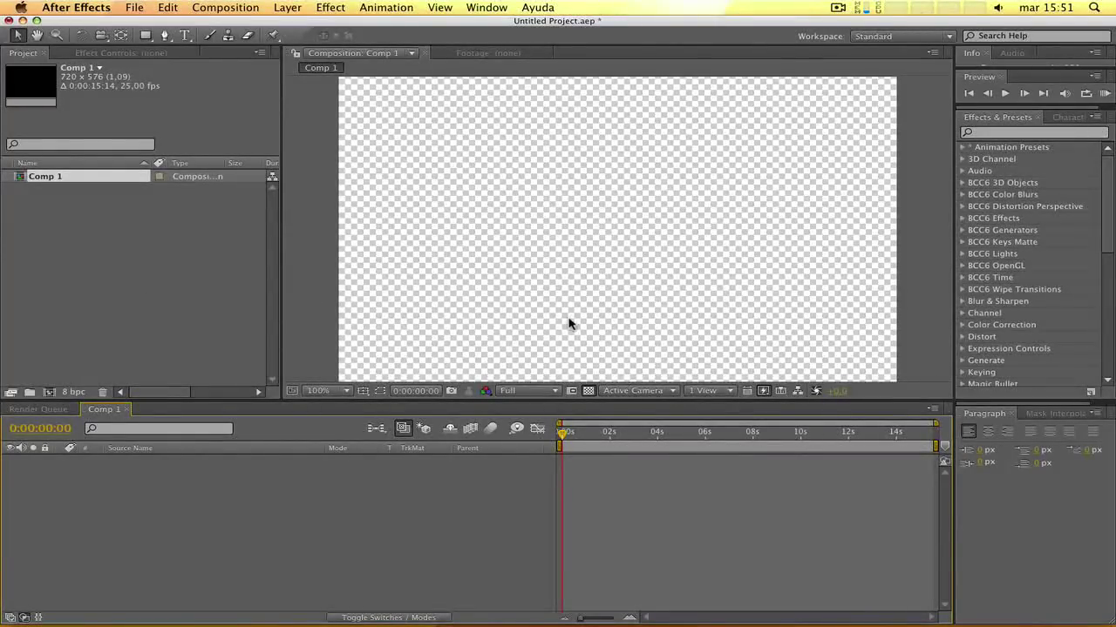
- Import the iguana.jpg photo into the project
left_click(589, 391)
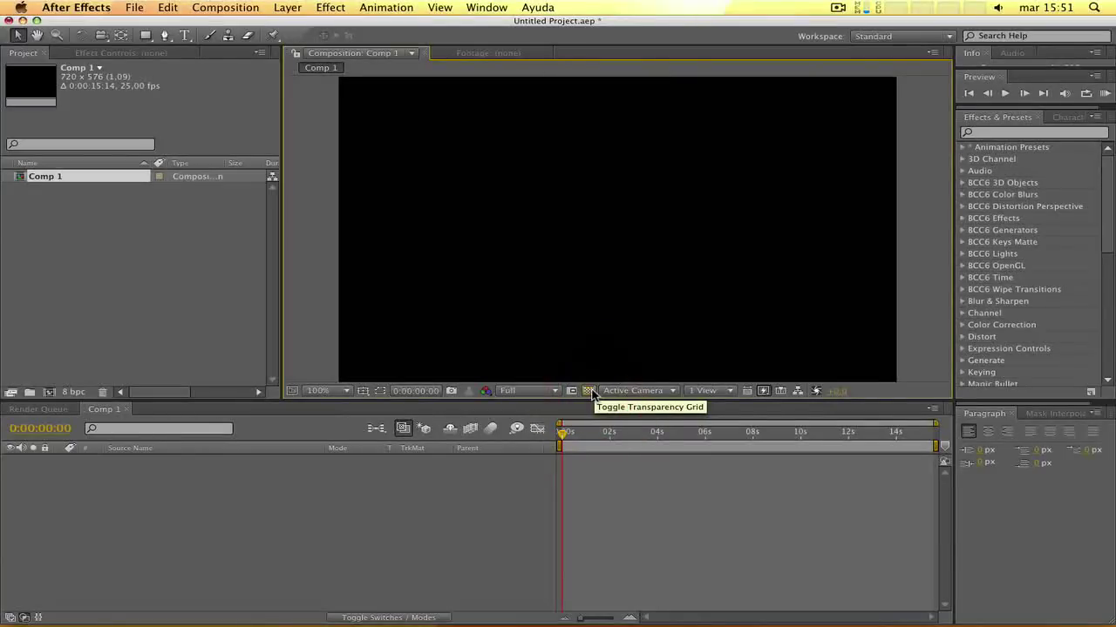
left_click(589, 392)
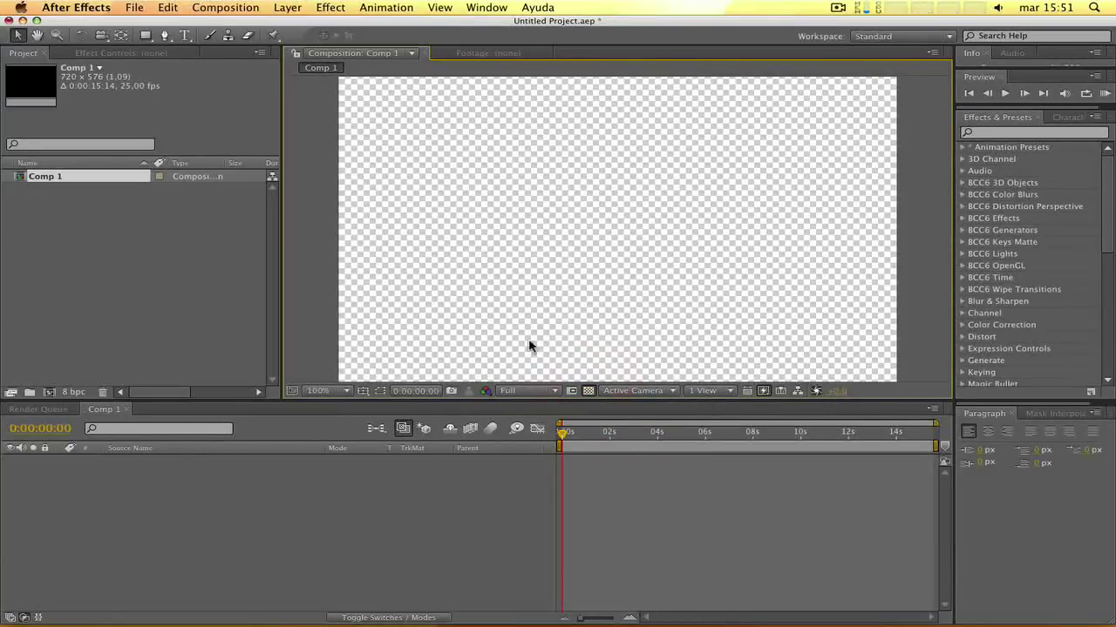
right_click(90, 305)
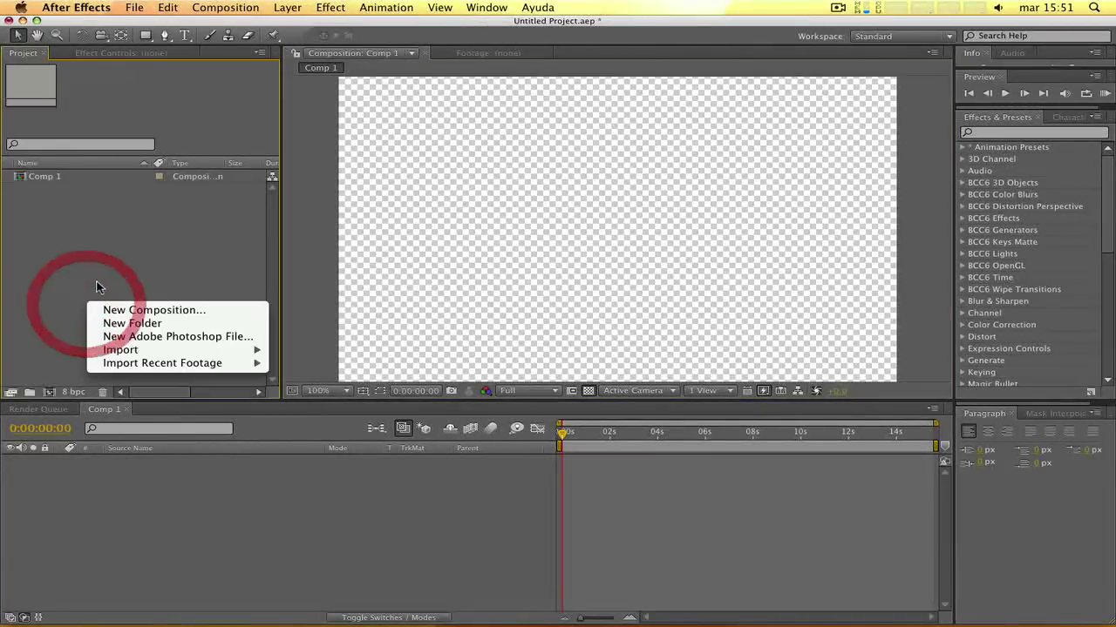
mouse_move(250, 349)
left_click(297, 350)
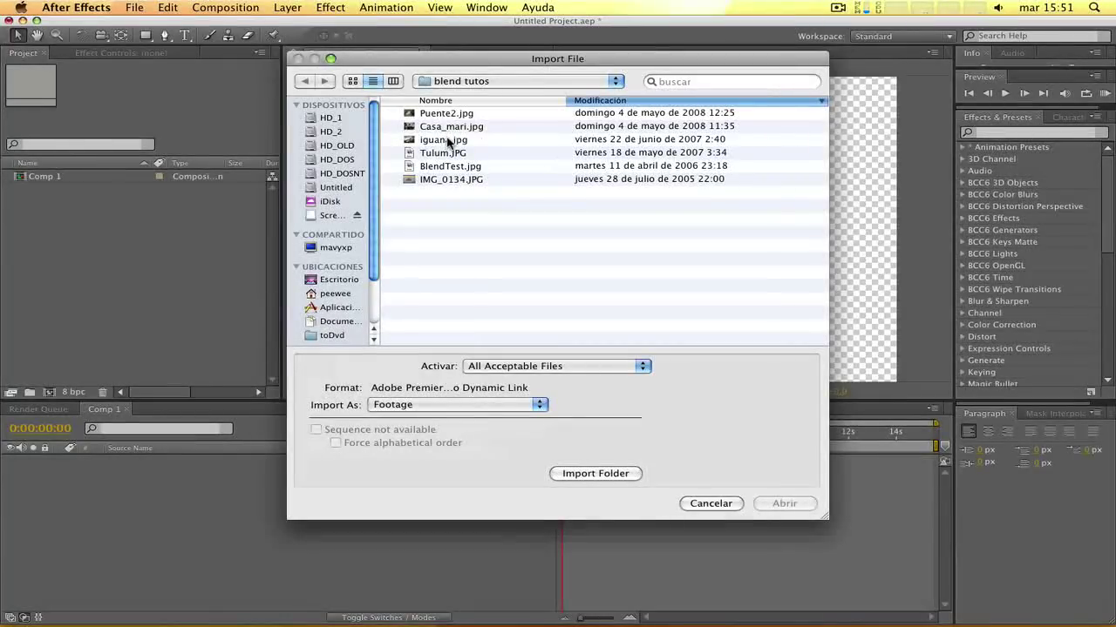
left_click(445, 139)
left_click(783, 504)
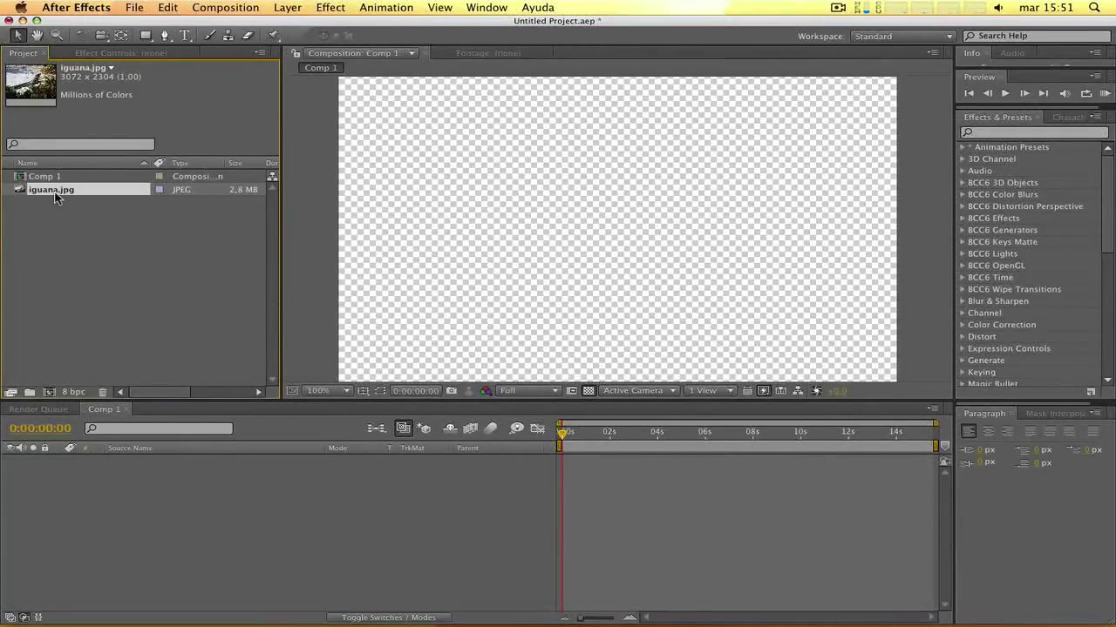
- Add iguana.jpg to Comp 1 and scale it with Fit to Comp
left_click_drag(53, 193, 117, 517)
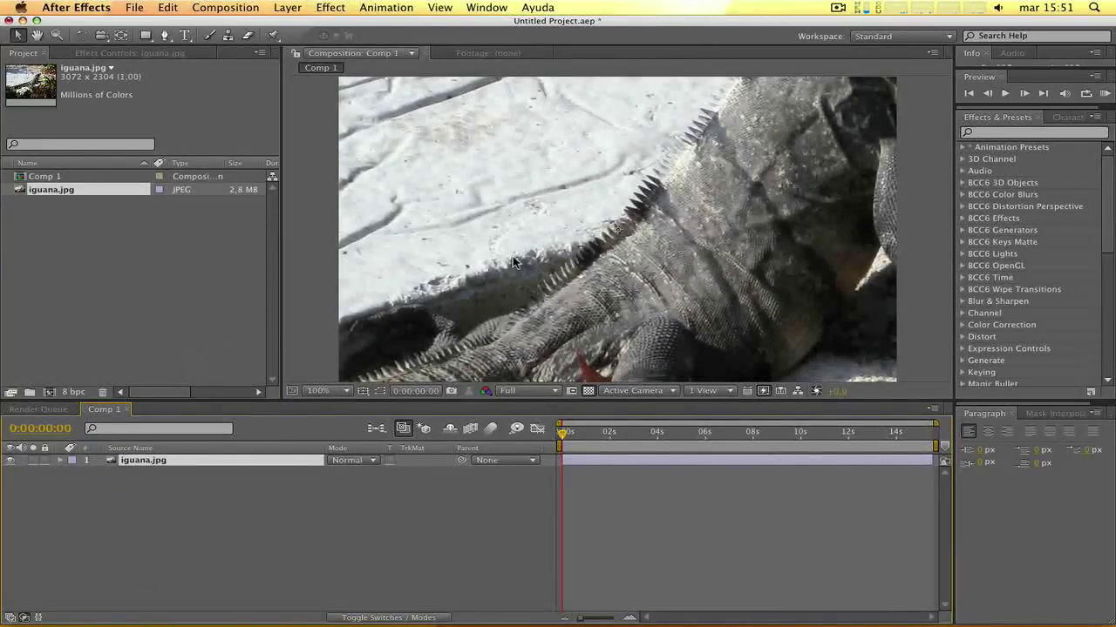
scroll(514, 262, "down", 2)
scroll(515, 262, "down", 2)
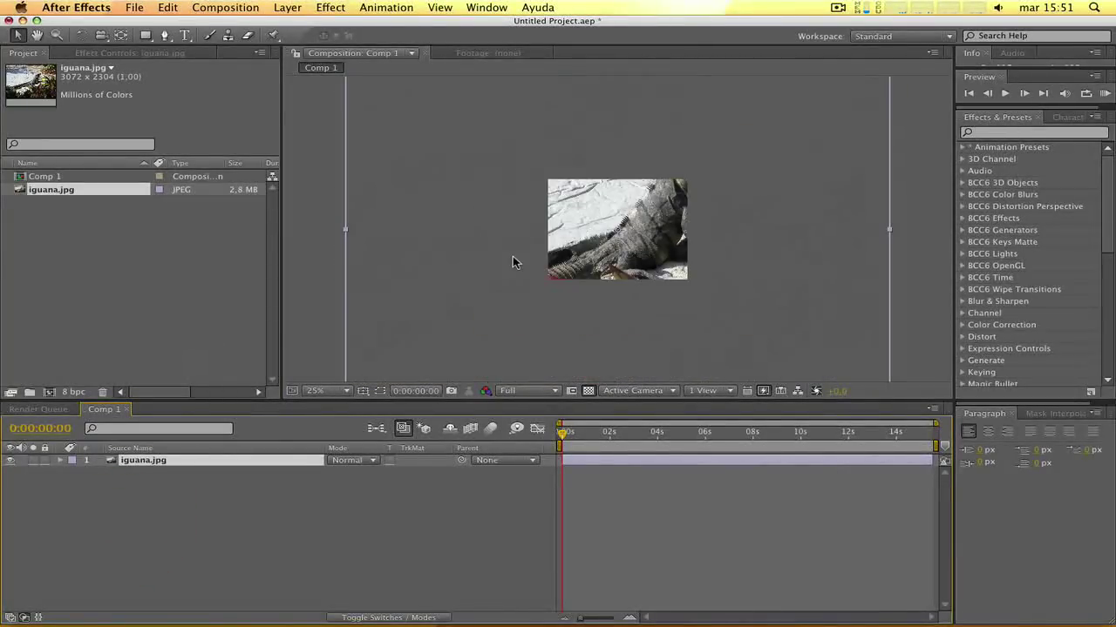
right_click(500, 244)
mouse_move(615, 241)
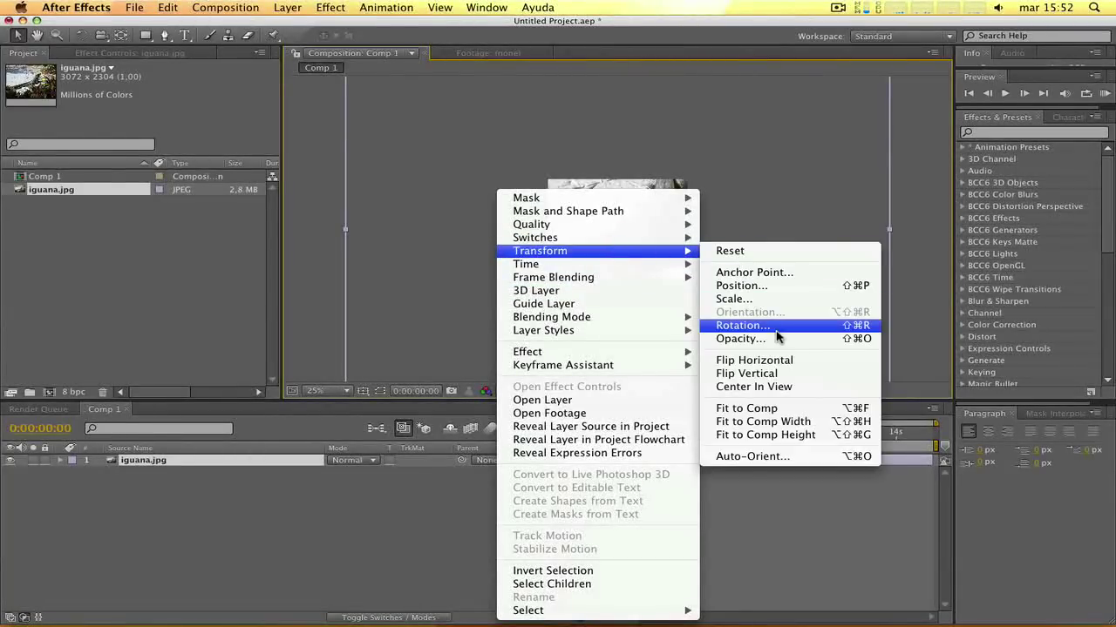
left_click(748, 409)
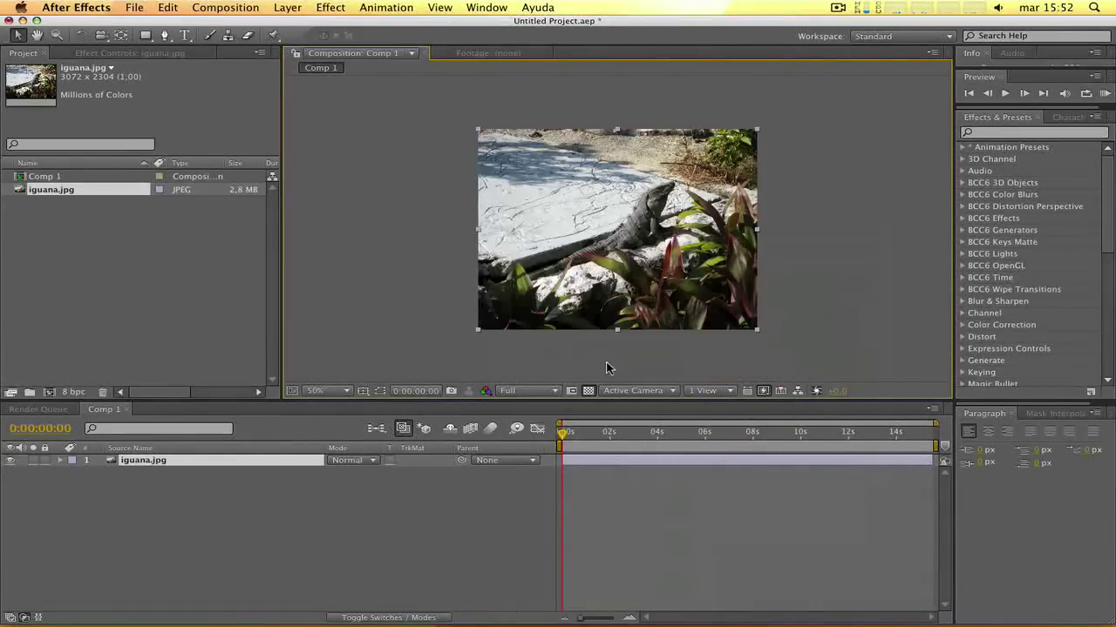
key("ctrl+z")
key("ctrl+shift+z")
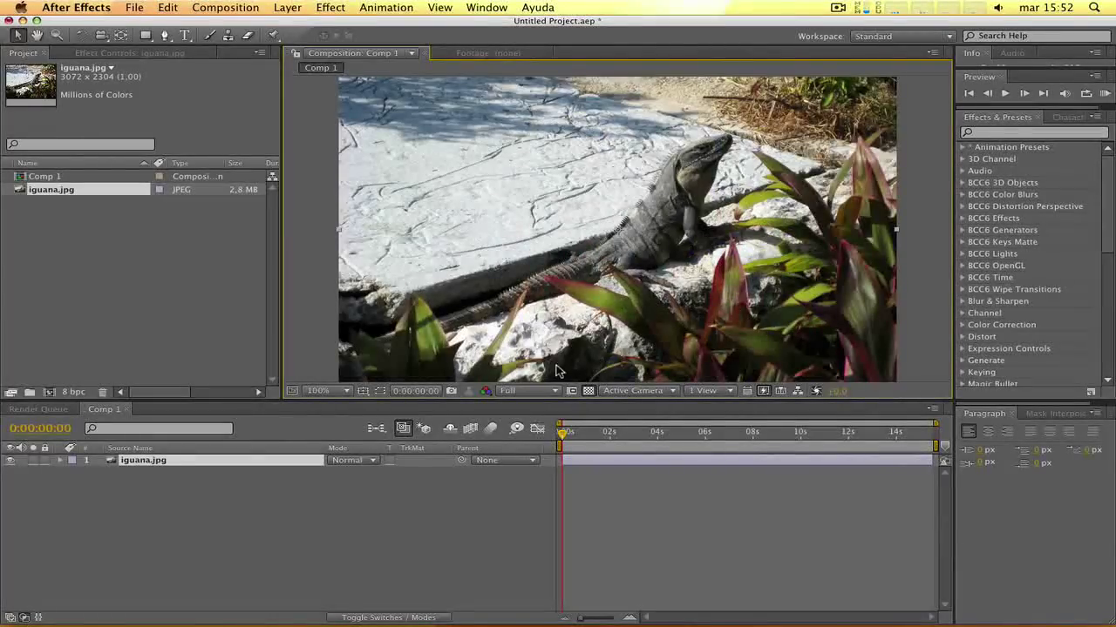
left_click(311, 331)
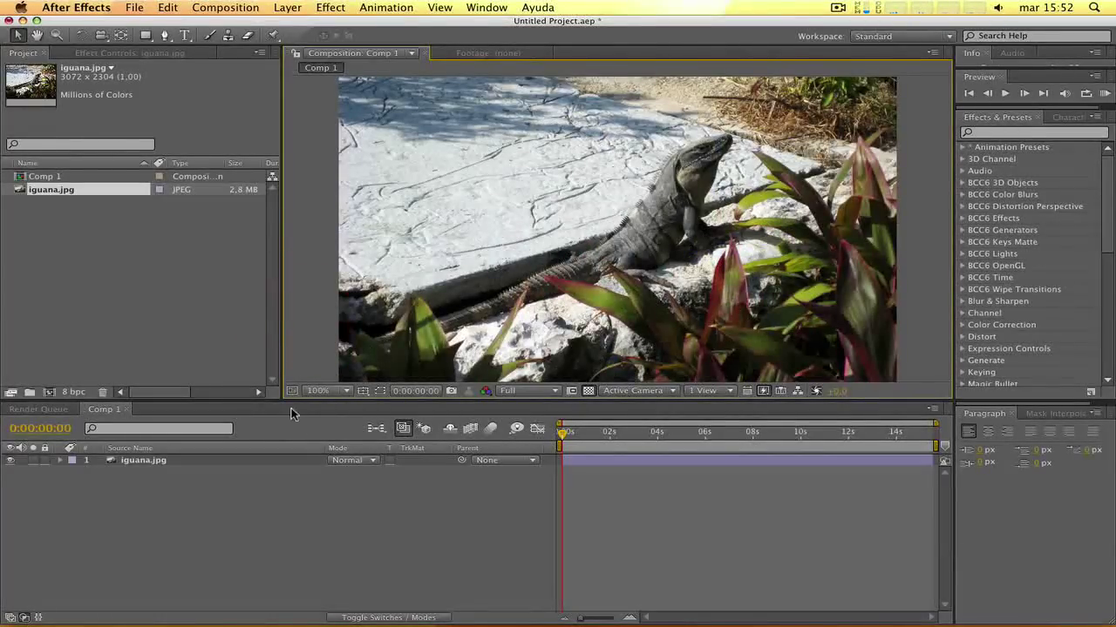
- Search 'level' in Effects & Presets and apply Levels to the iguana layer
left_click(127, 465)
left_click(1011, 132)
type("level")
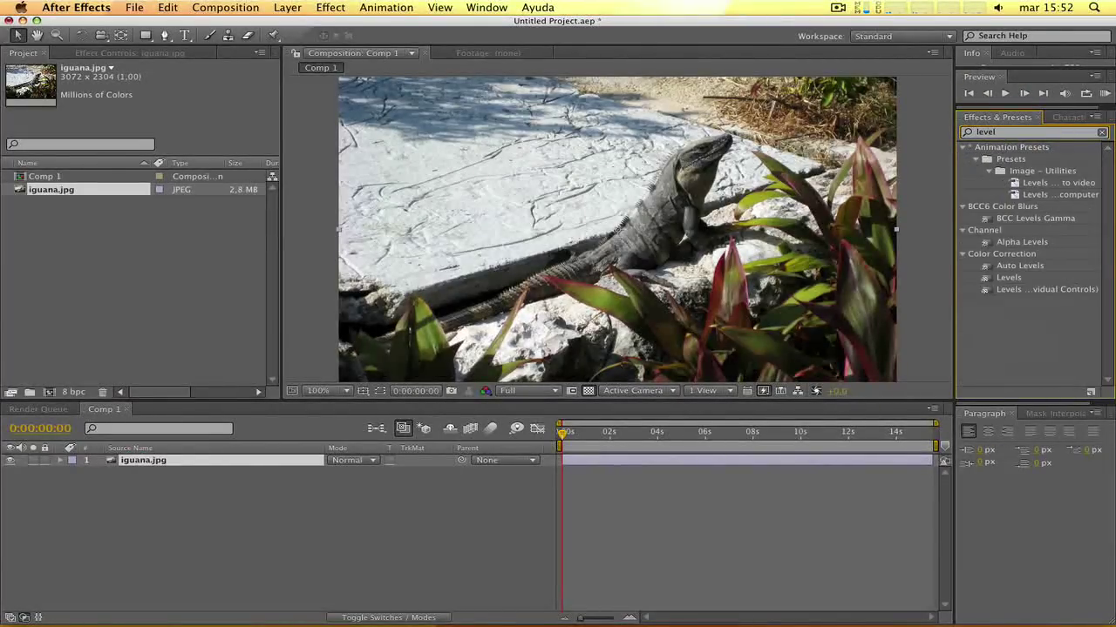
double_click(1008, 279)
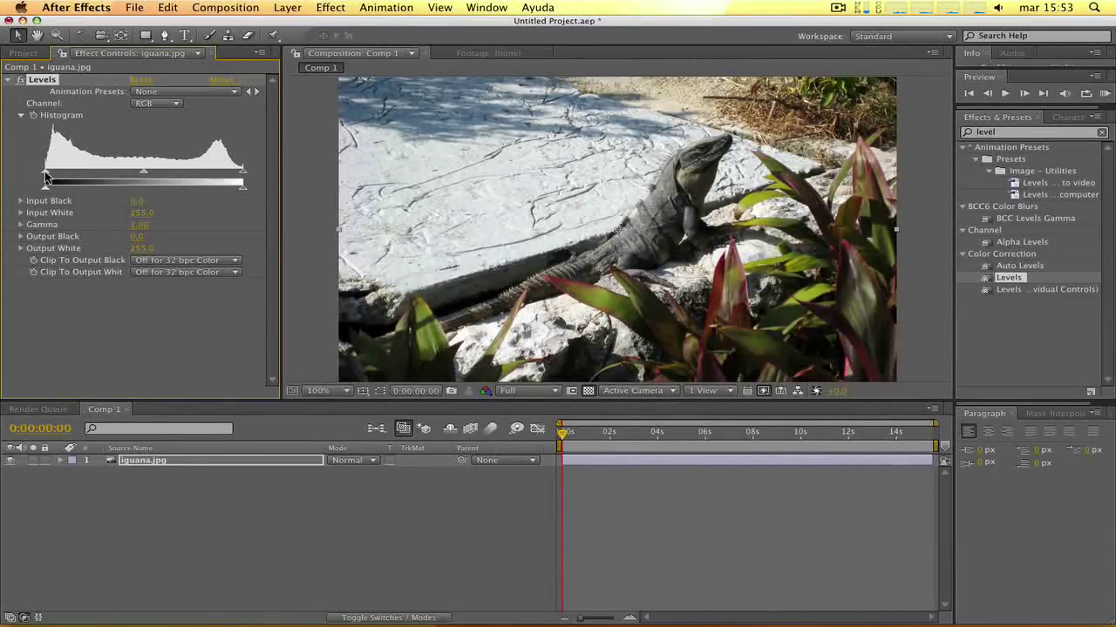
- Set the iguana's Levels to Input Black 0 and Gamma 0.90
left_click_drag(46, 176, 92, 177)
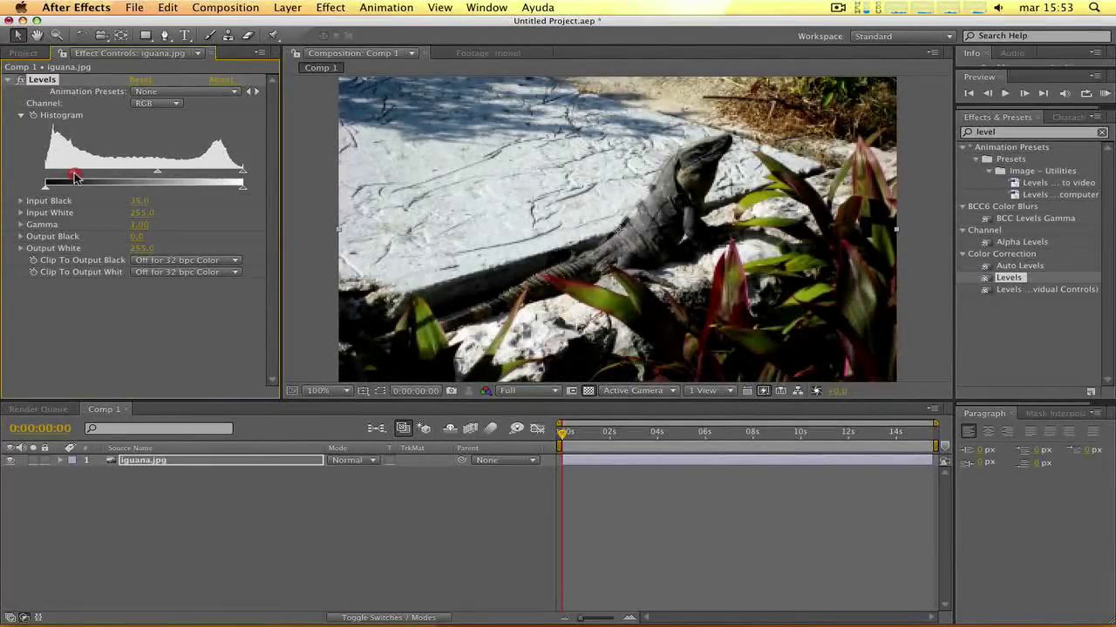
mouse_move(92, 177)
left_mouse_down()
mouse_move(46, 183)
mouse_move(130, 180)
mouse_move(46, 186)
left_mouse_up()
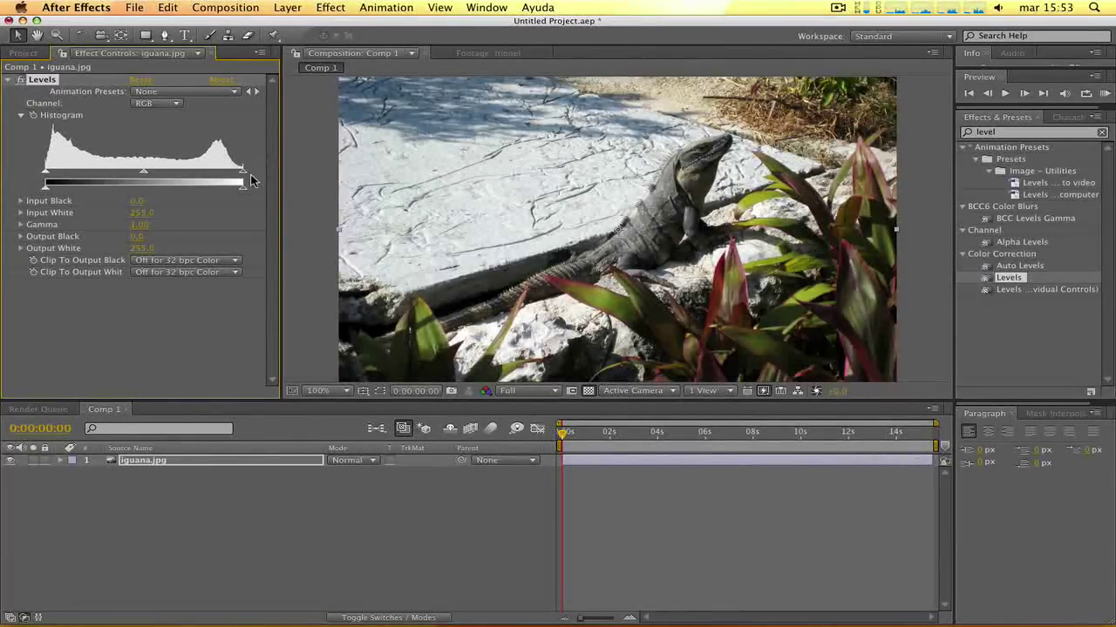
mouse_move(143, 174)
left_mouse_down()
mouse_move(160, 176)
mouse_move(125, 179)
mouse_move(163, 180)
mouse_move(137, 181)
mouse_move(151, 182)
left_mouse_up()
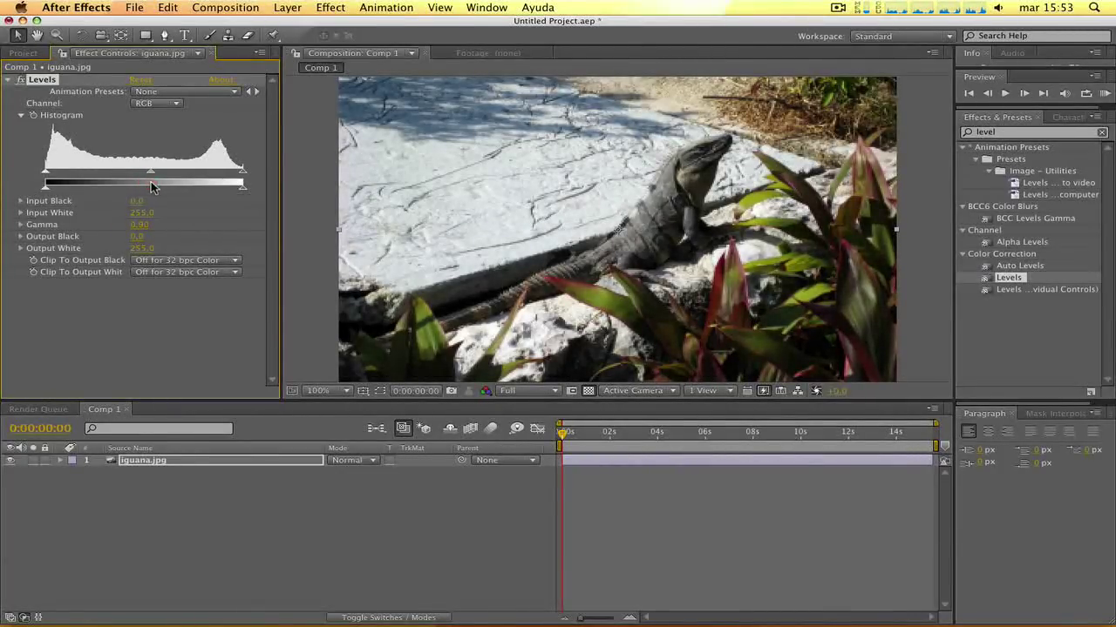
left_click(187, 535)
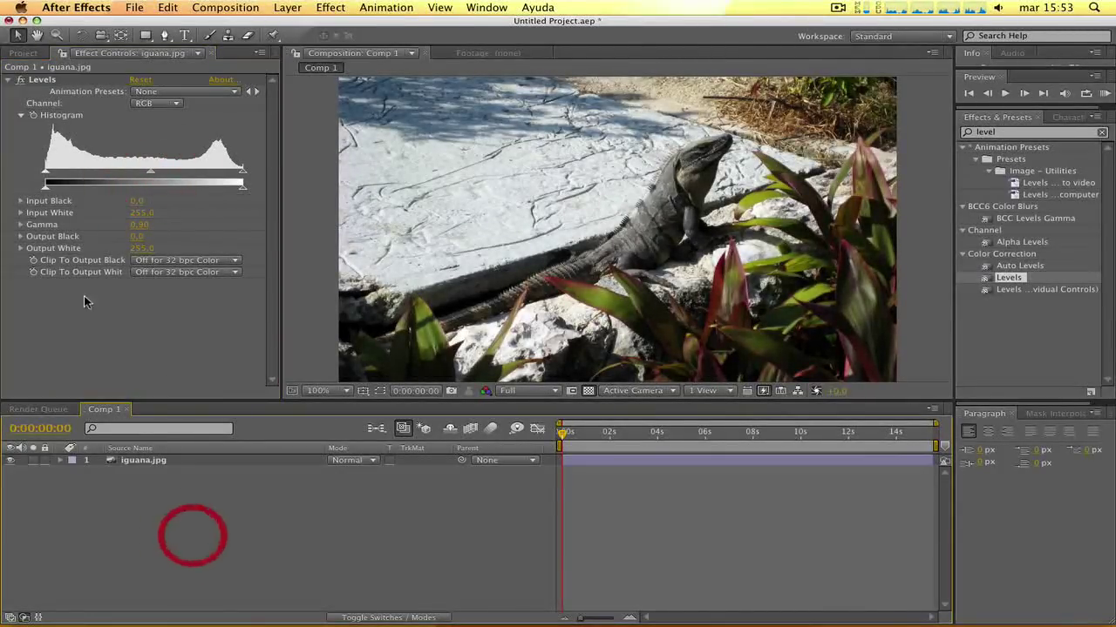
- Toggle Levels off and on to compare, lowering Gamma to about 0.84
left_click(21, 80)
left_click(20, 80)
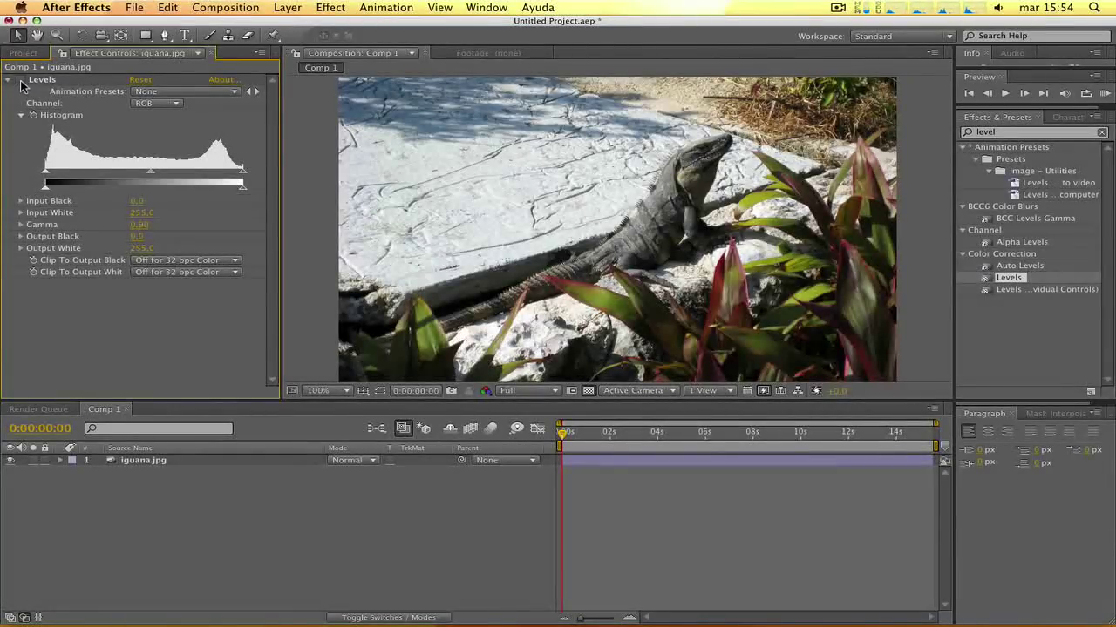
left_click(21, 80)
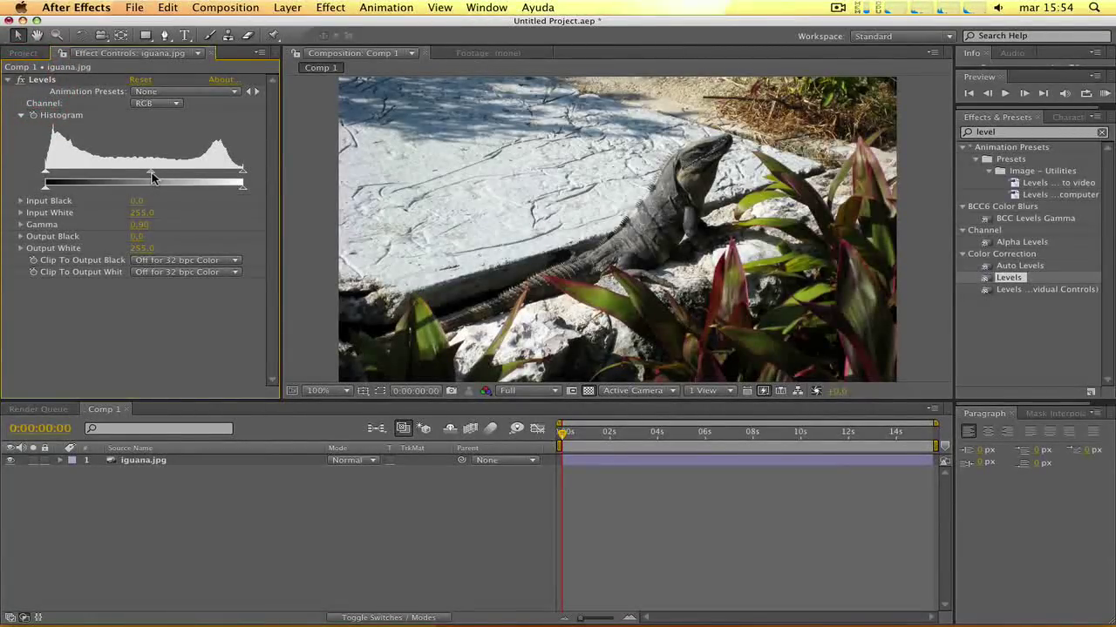
left_click_drag(152, 178, 155, 180)
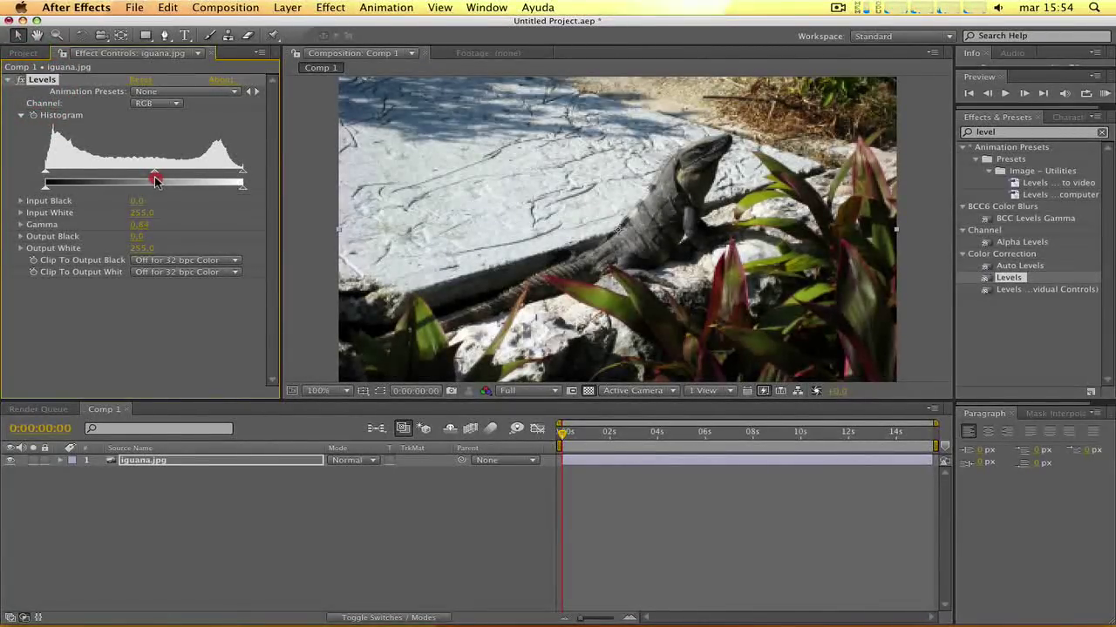
left_click(21, 80)
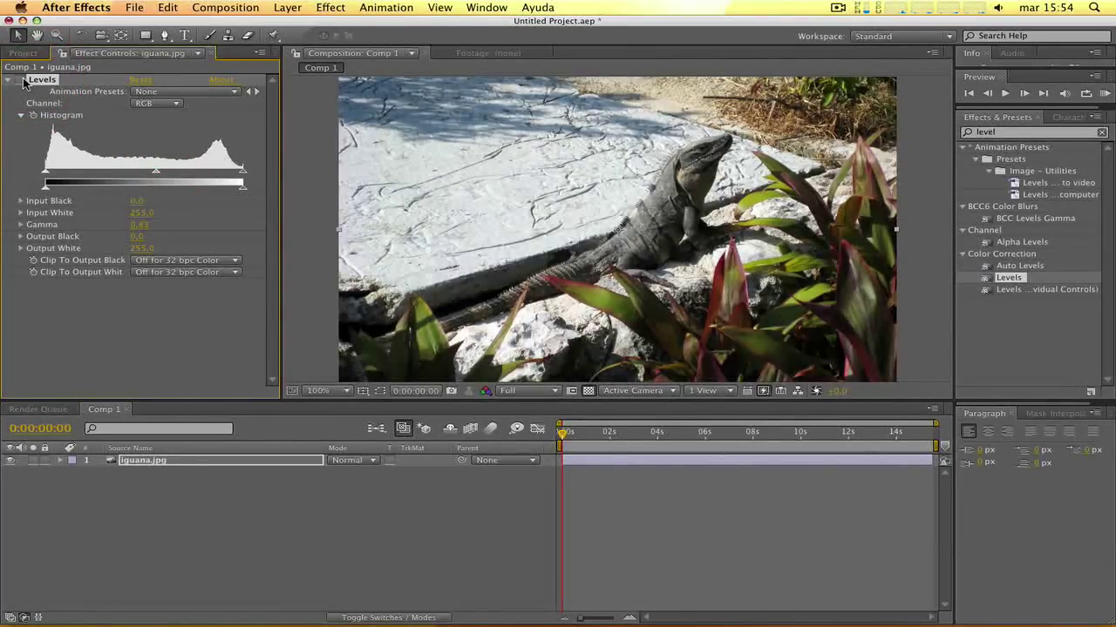
left_click(21, 80)
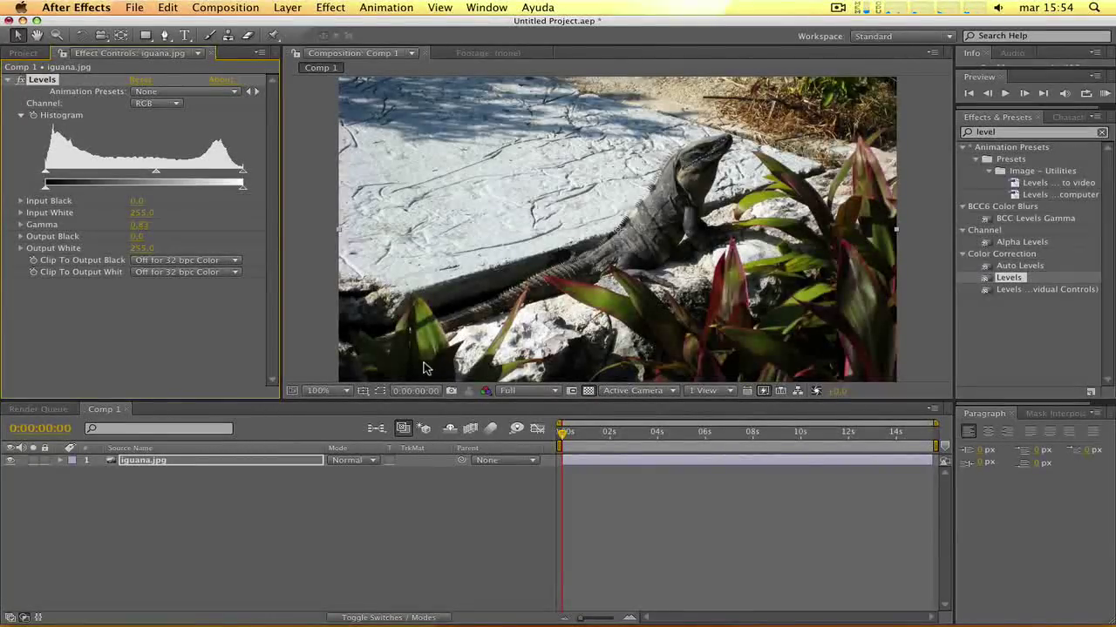
- Hide the iguana layer and import Tulum.JPG into the project
left_click(7, 81)
left_click(99, 466)
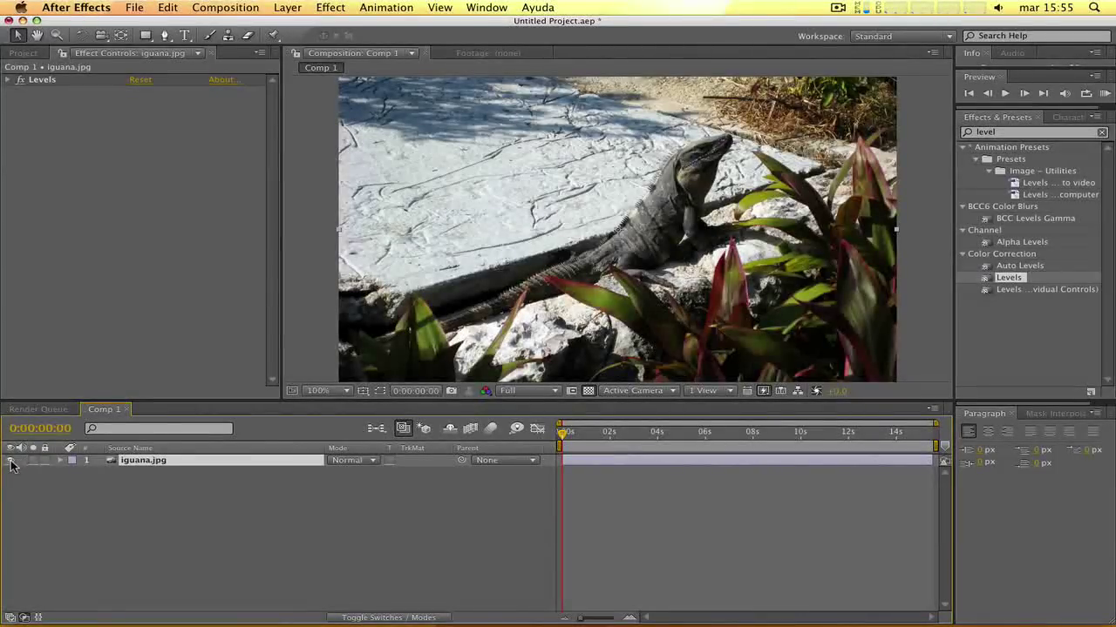
left_click(10, 461)
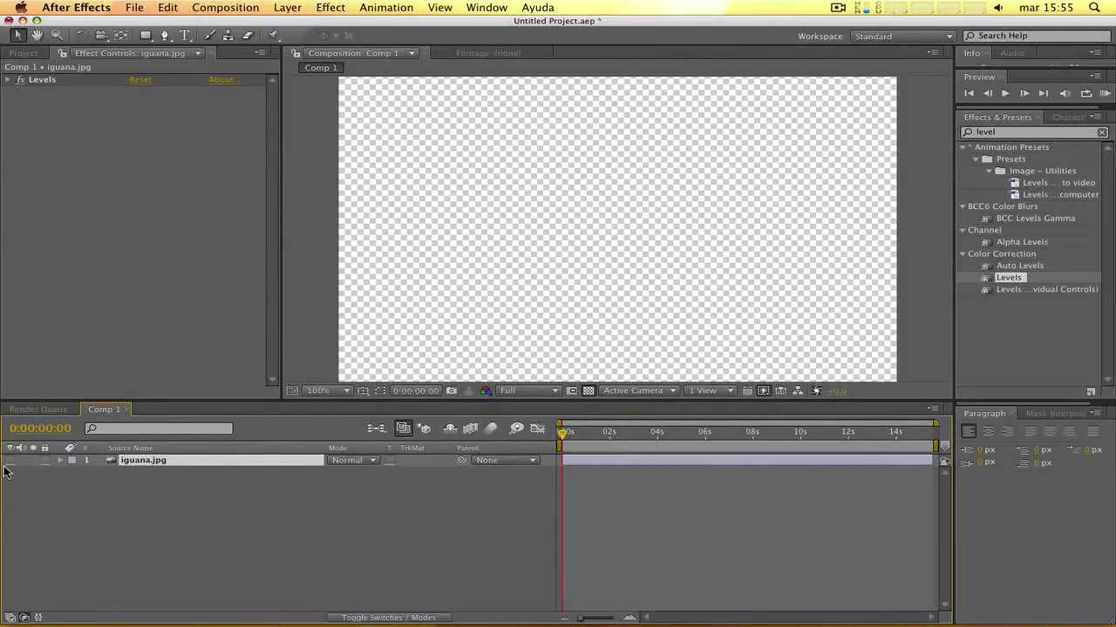
left_click(30, 53)
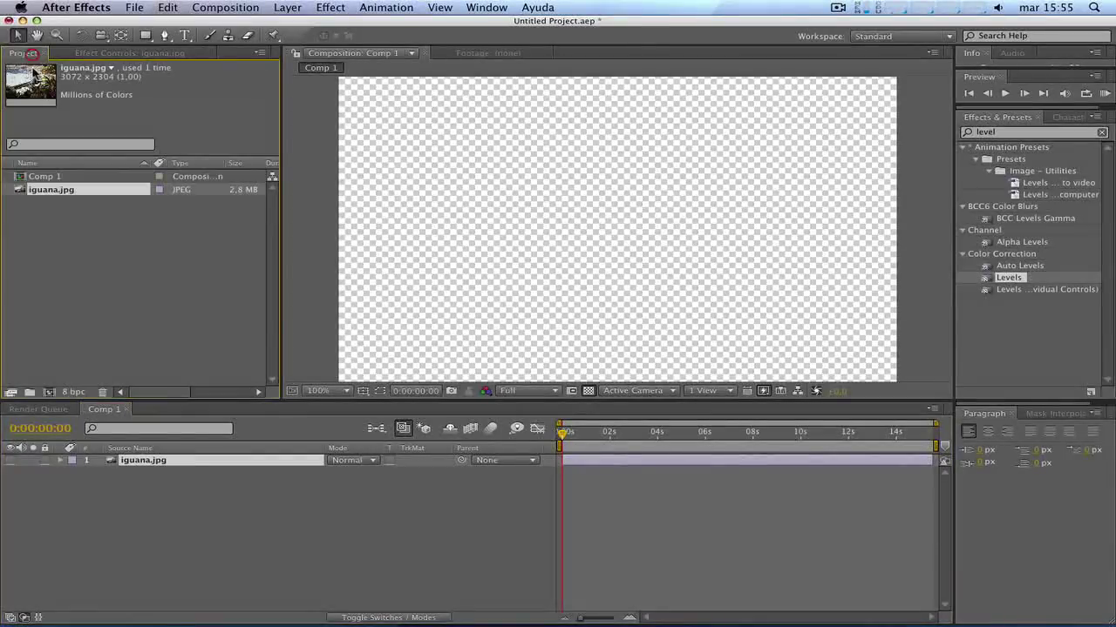
right_click(84, 218)
mouse_move(153, 266)
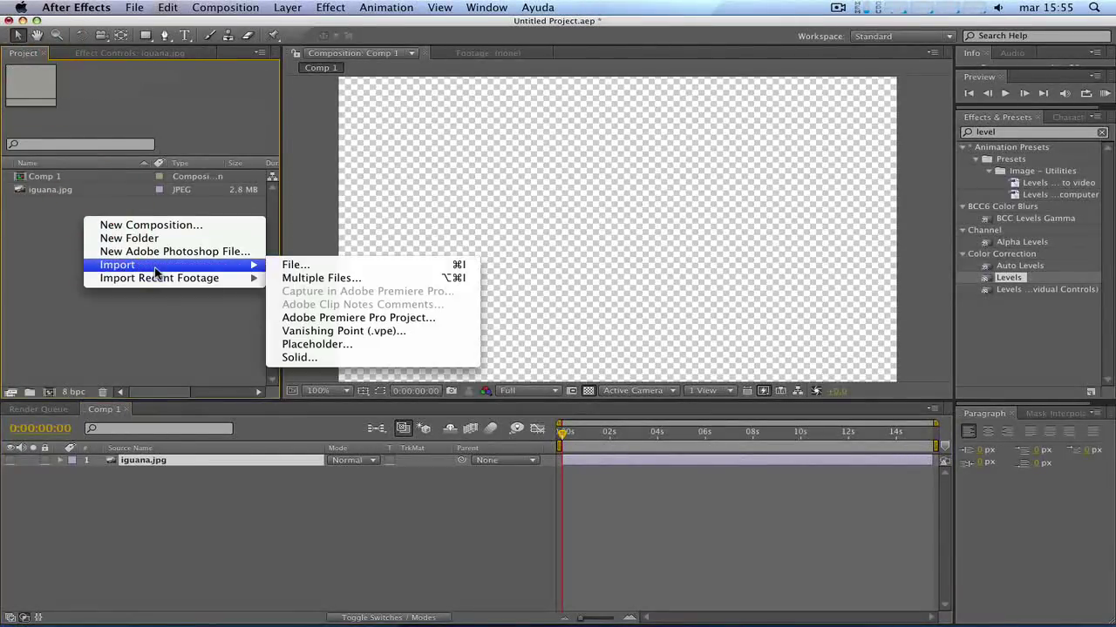
left_click(301, 264)
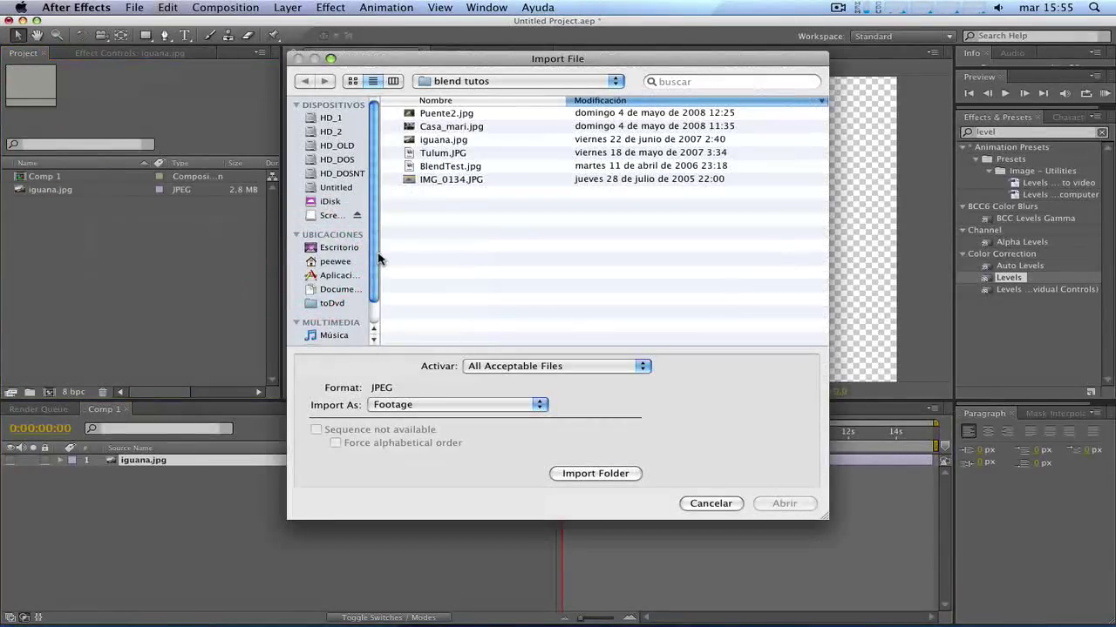
left_click(455, 154)
left_click(784, 504)
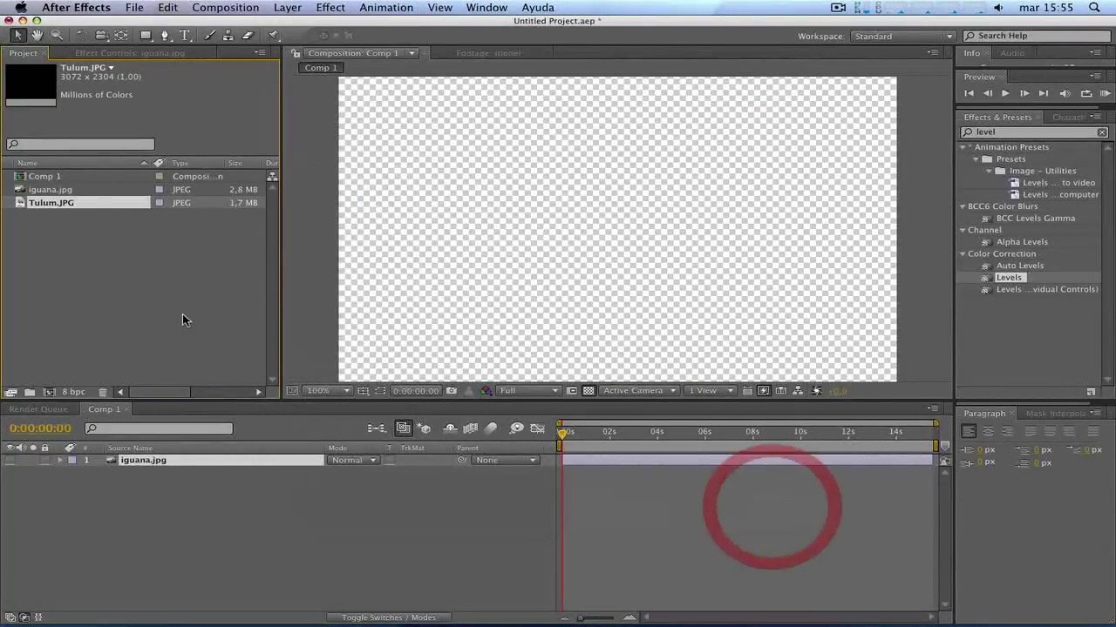
- Add Tulum.JPG to Comp 1, Fit to Comp, and view at 100%
mouse_move(80, 204)
left_mouse_down()
mouse_move(160, 520)
mouse_move(162, 475)
left_mouse_up()
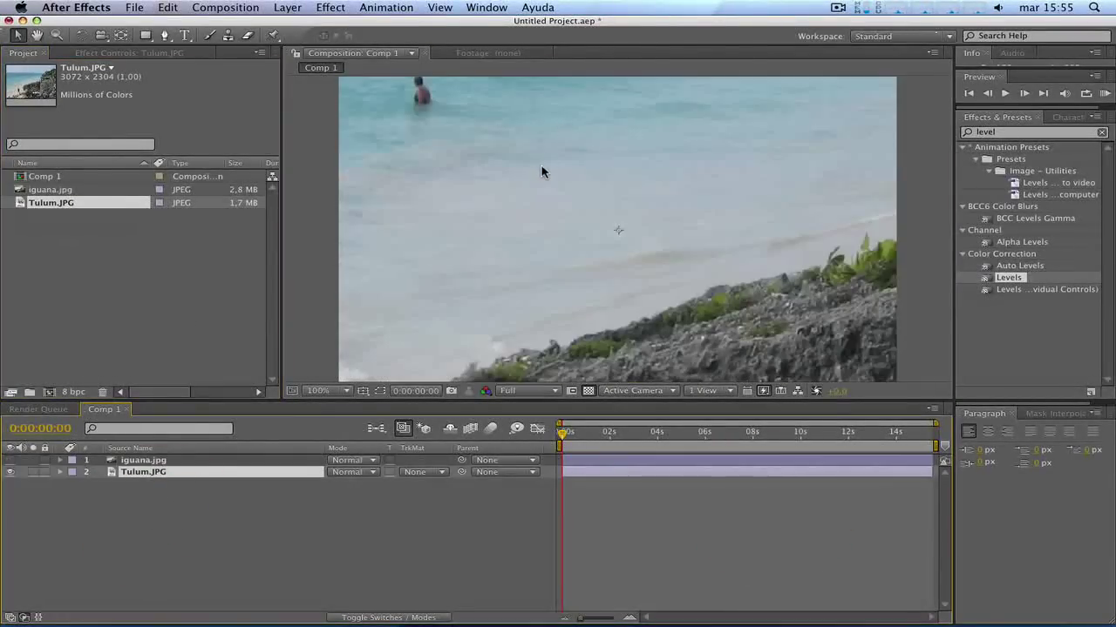
key("comma")
key("comma")
key("comma")
right_click(567, 199)
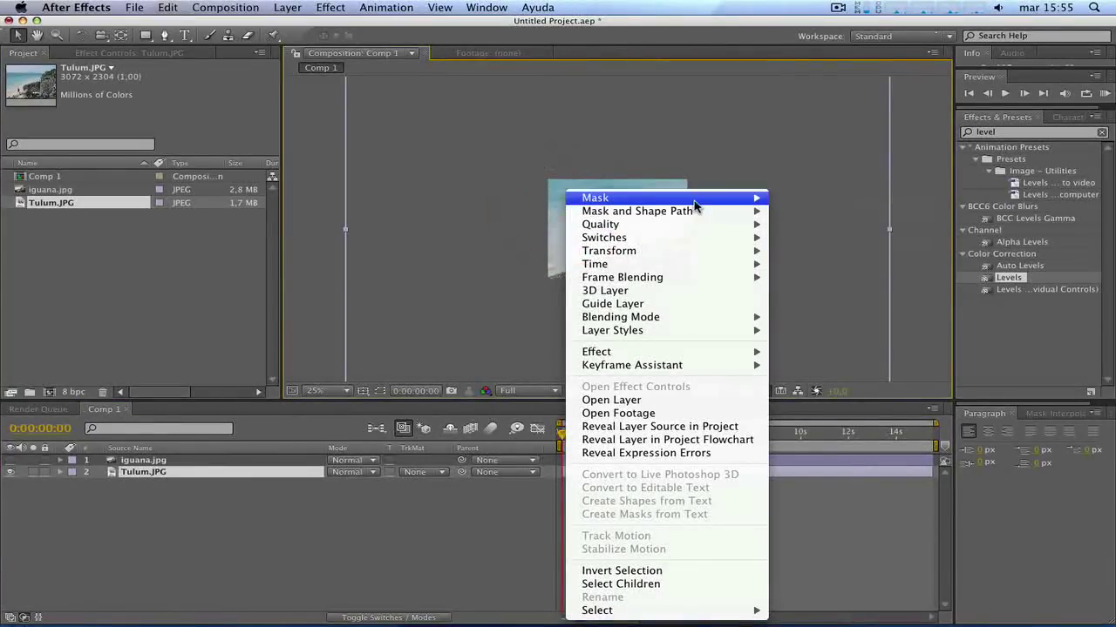
mouse_move(739, 321)
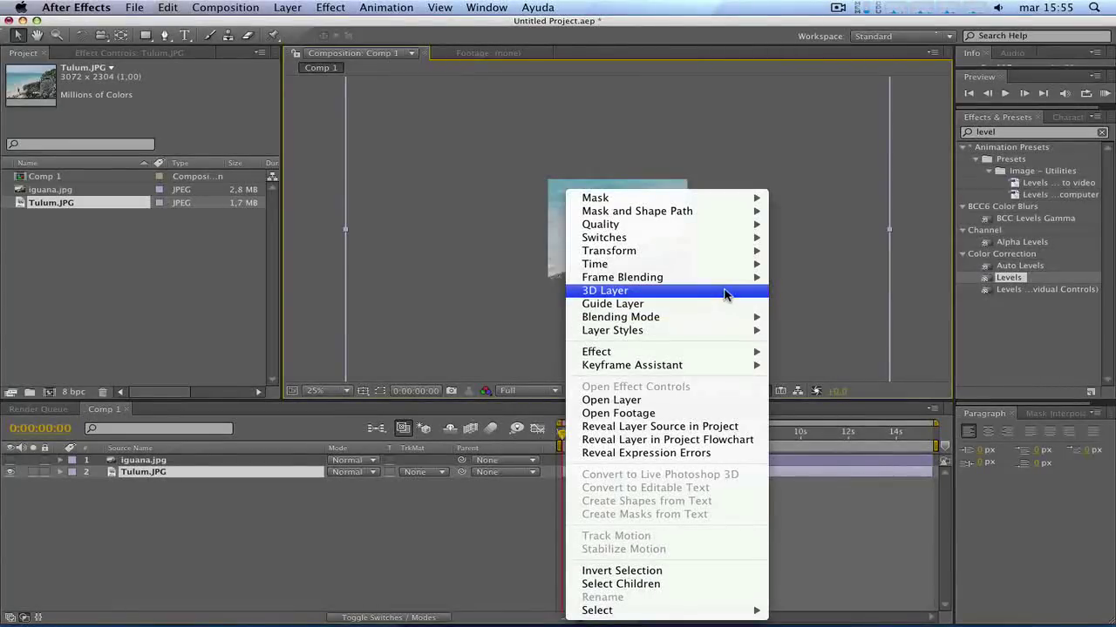
mouse_move(747, 253)
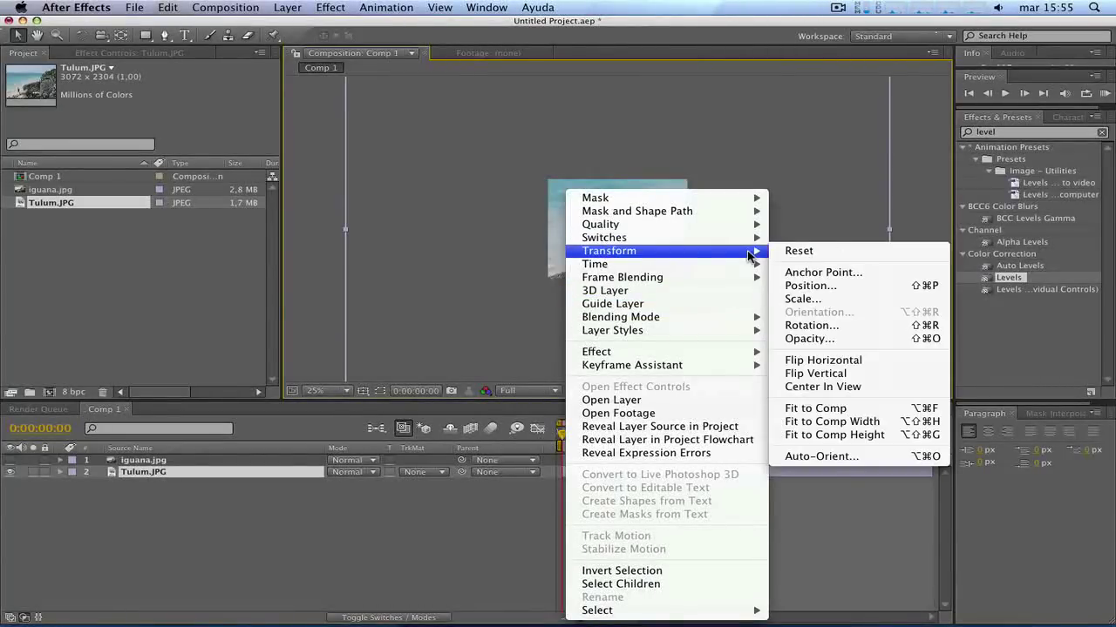
left_click(842, 413)
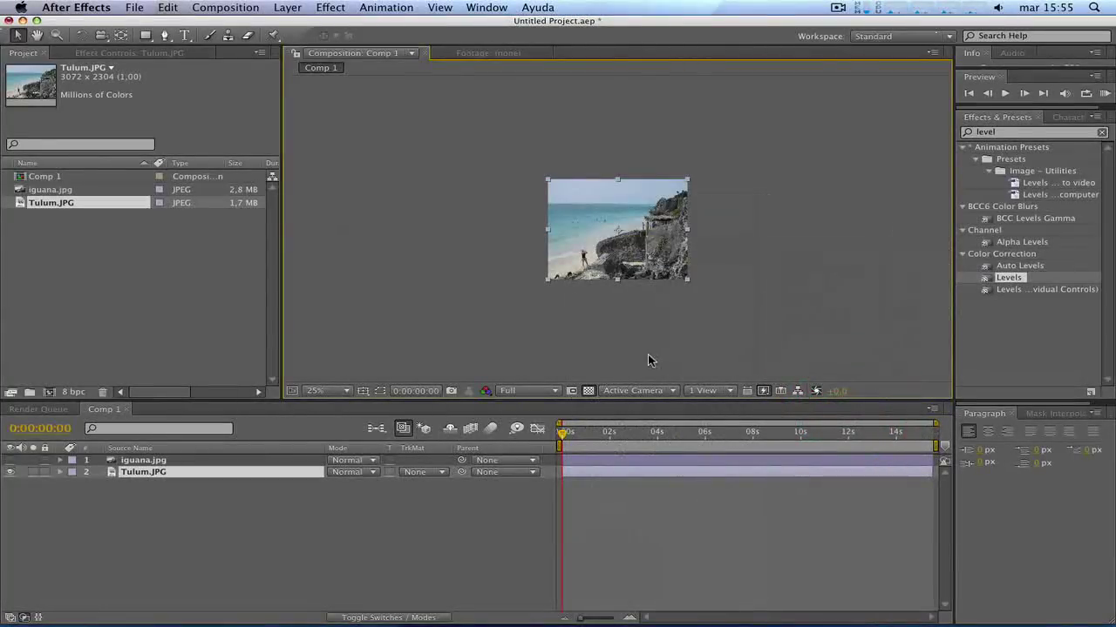
left_click(530, 317)
left_click(484, 330)
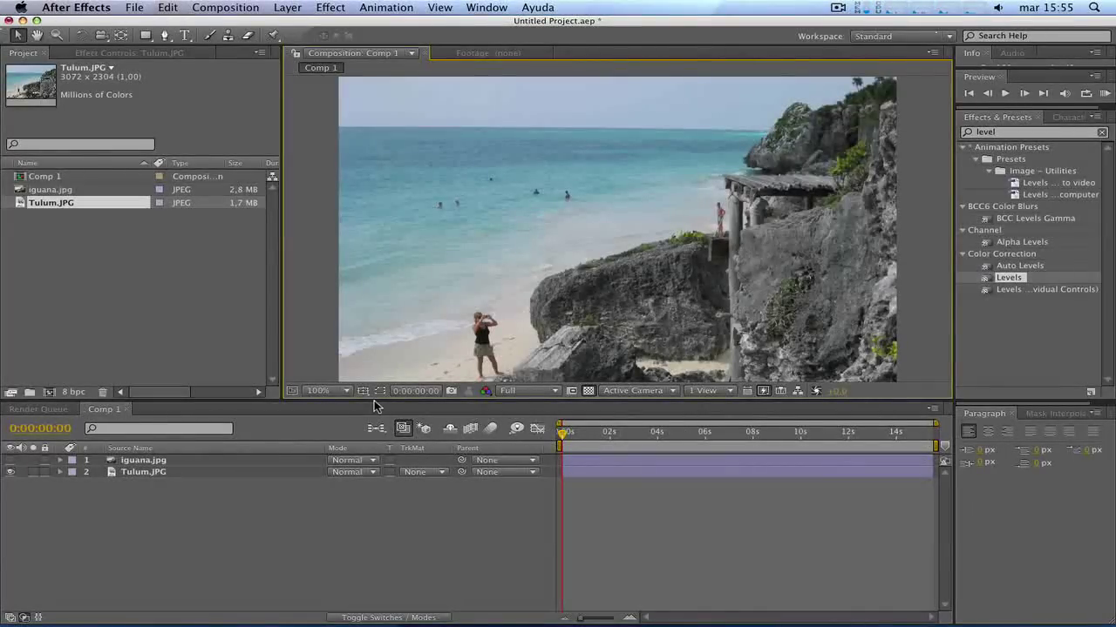
- Apply the Levels effect to the Tulum.JPG layer
left_click_drag(374, 399, 370, 479)
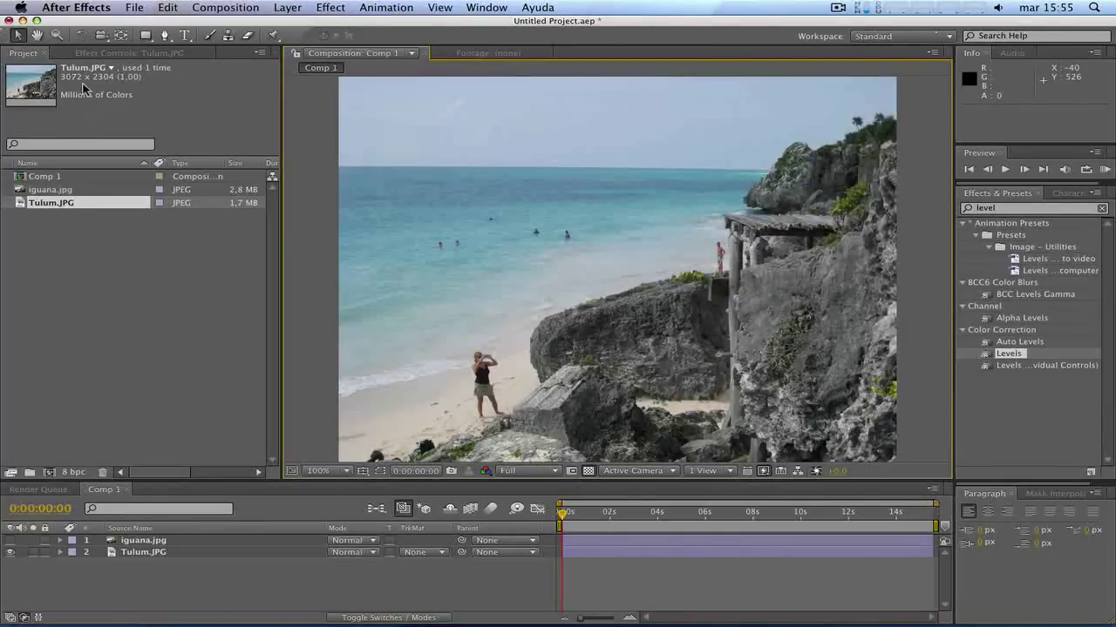
left_click(100, 53)
left_click(23, 53)
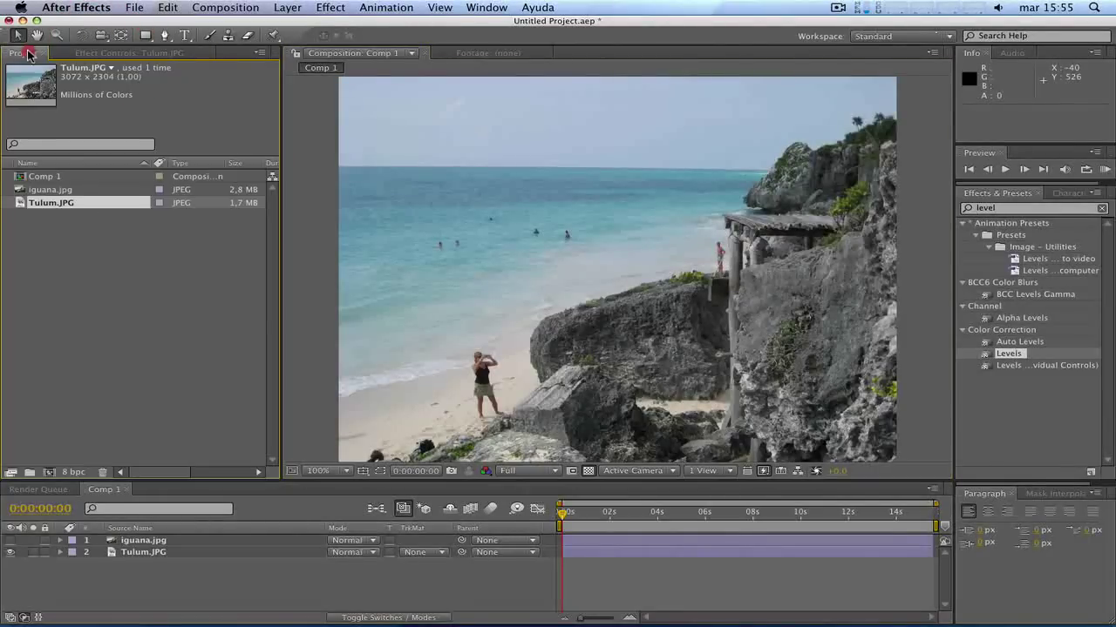
left_click(125, 577)
left_click(150, 552)
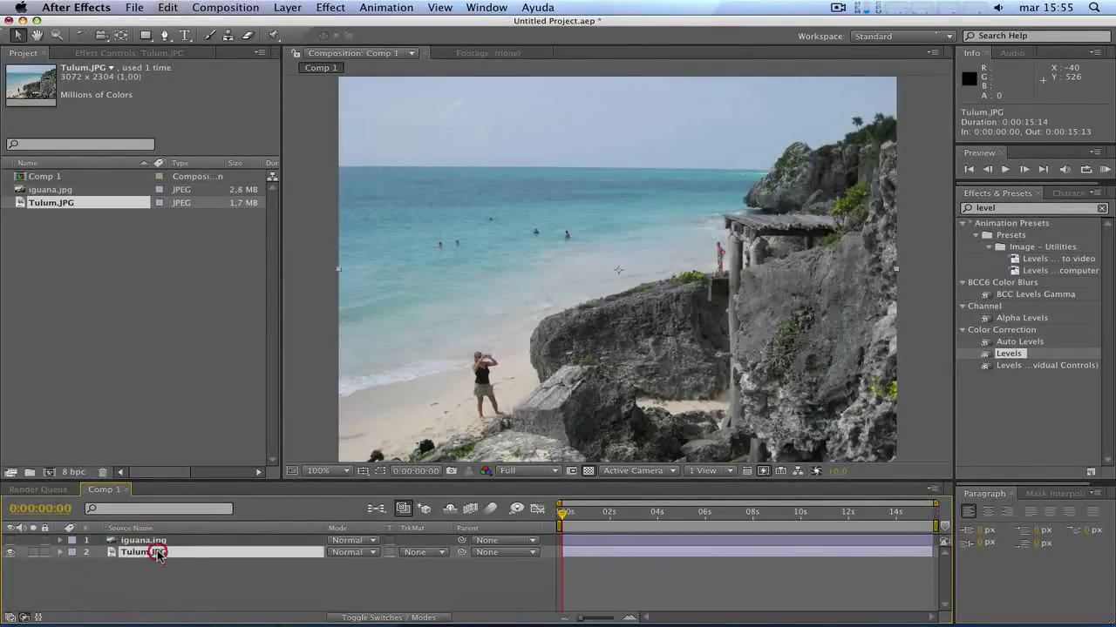
double_click(1009, 354)
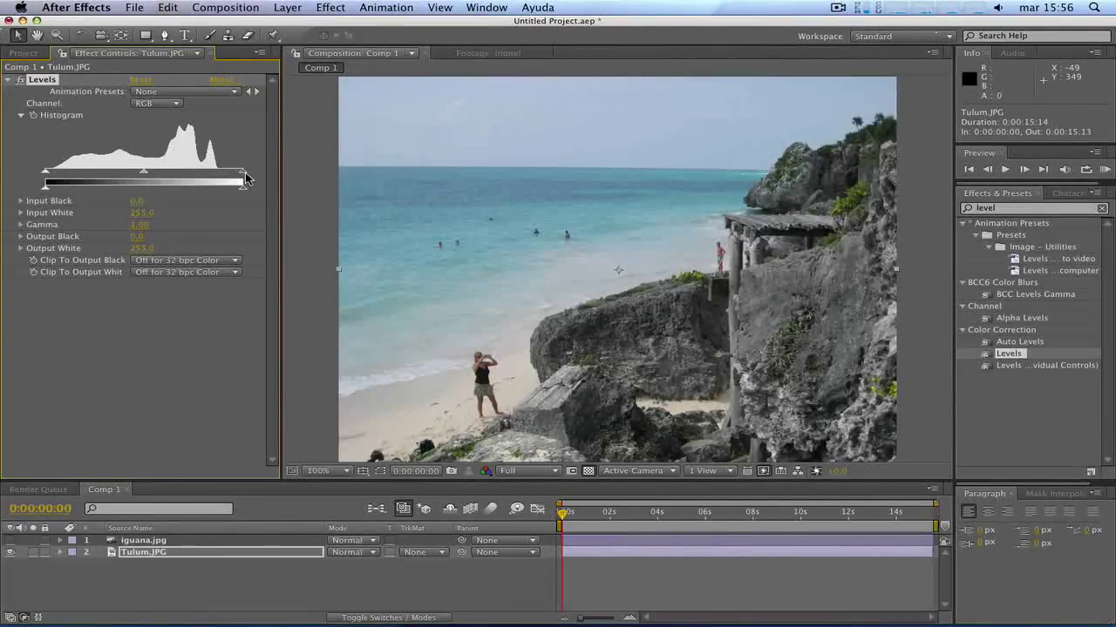
- Set Tulum's Levels to Input White 222, Input Black 10 and Gamma 0.77
left_click_drag(243, 175, 217, 184)
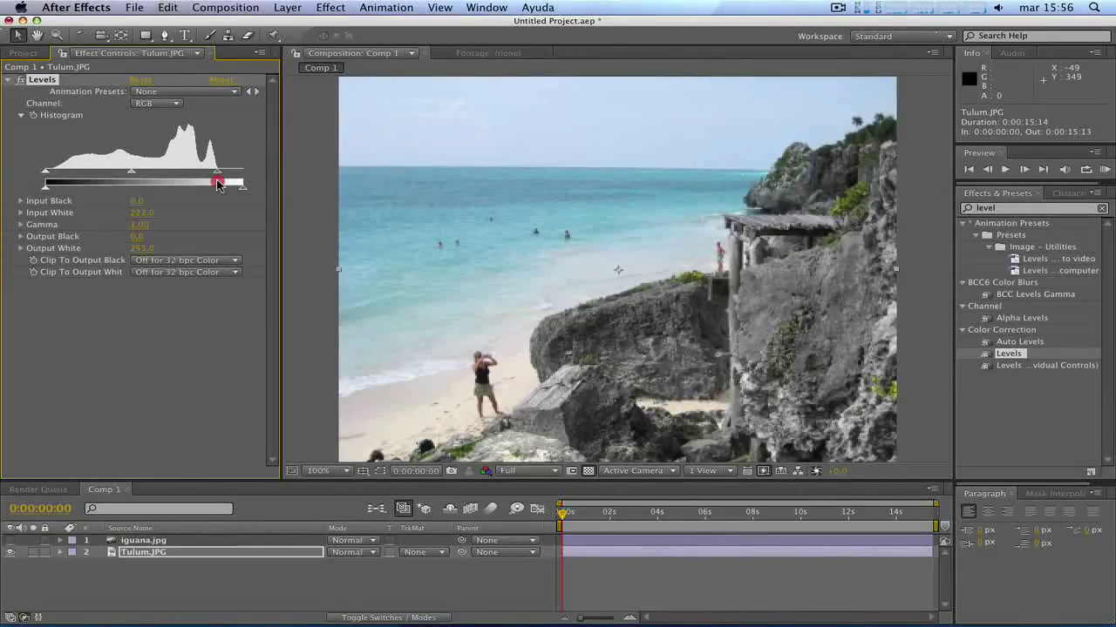
left_click_drag(218, 179, 217, 175)
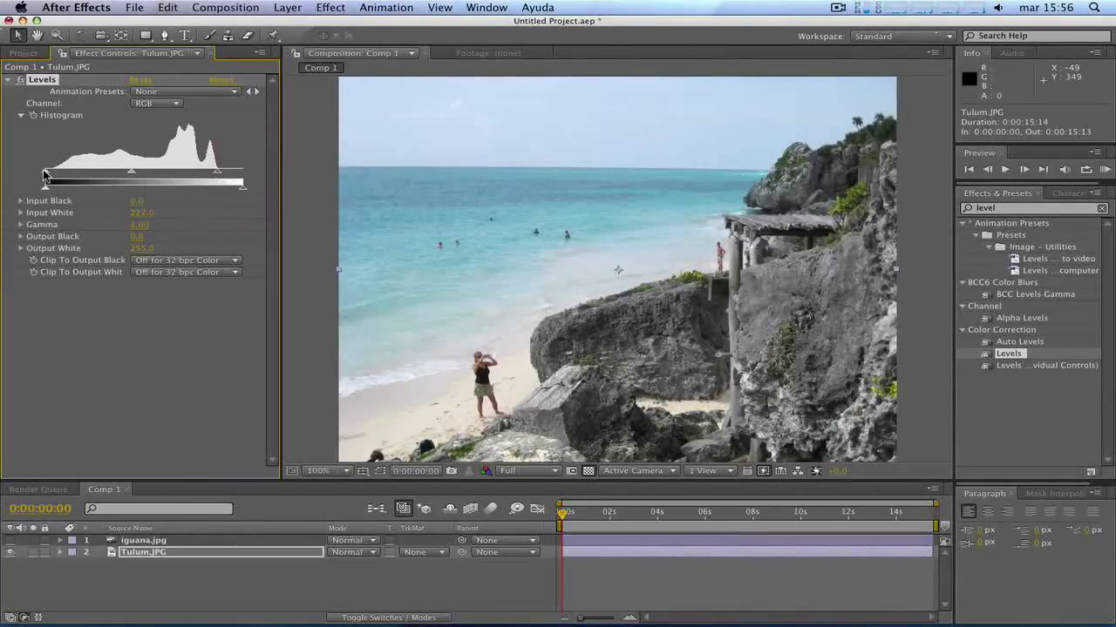
left_click_drag(46, 178, 53, 181)
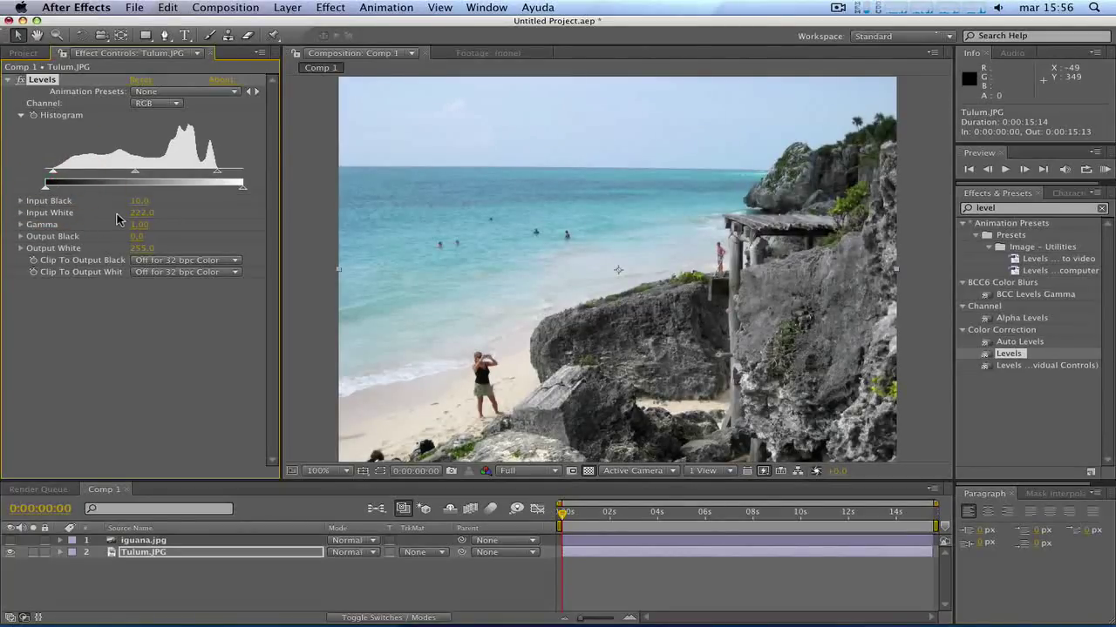
left_click_drag(141, 181, 153, 183)
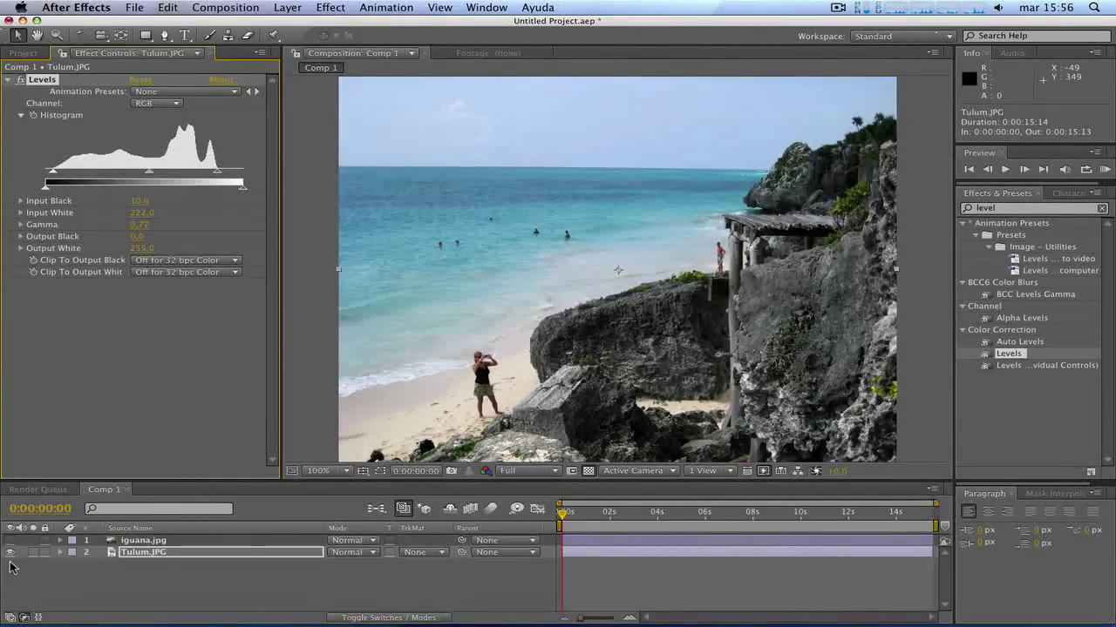
- Toggle the Tulum layer's visibility and its Levels off and on to compare
left_click(9, 553)
left_click(9, 552)
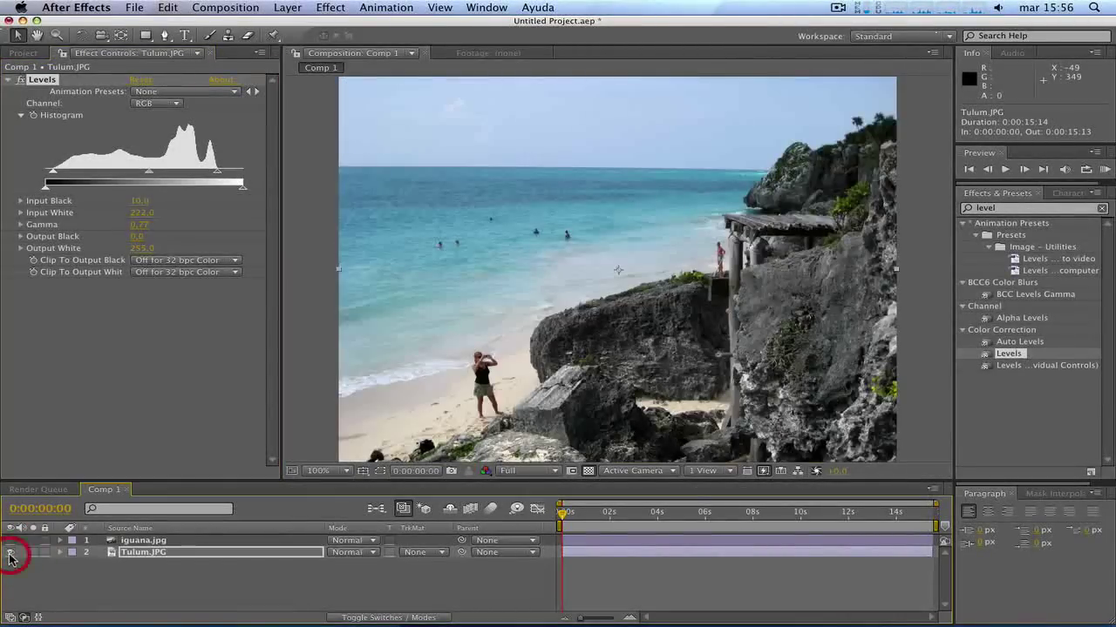
left_click(20, 80)
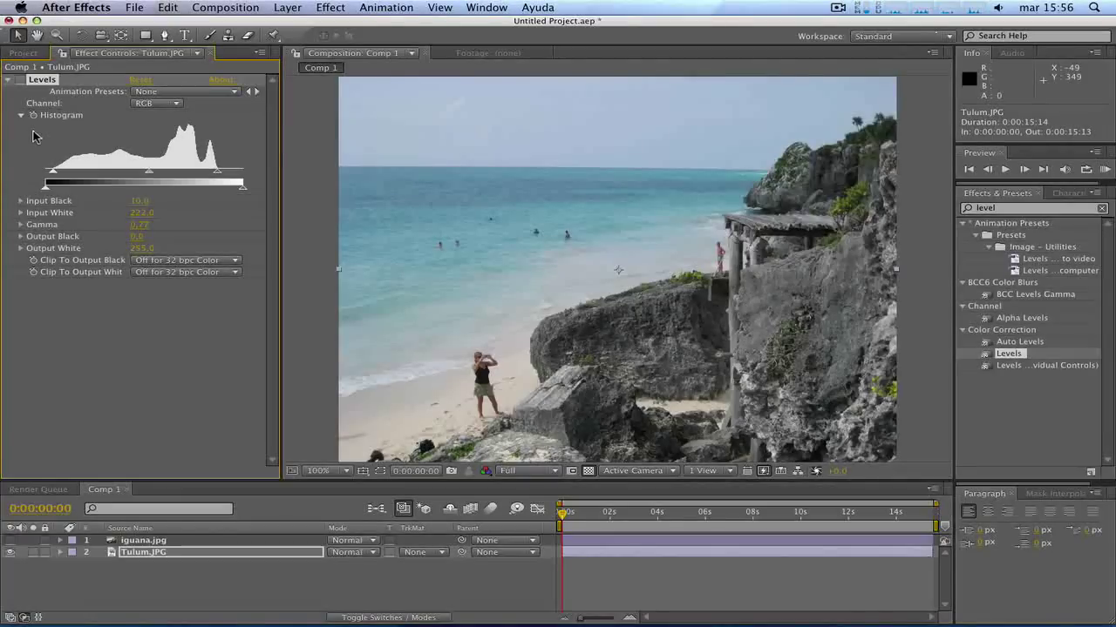
left_click(20, 80)
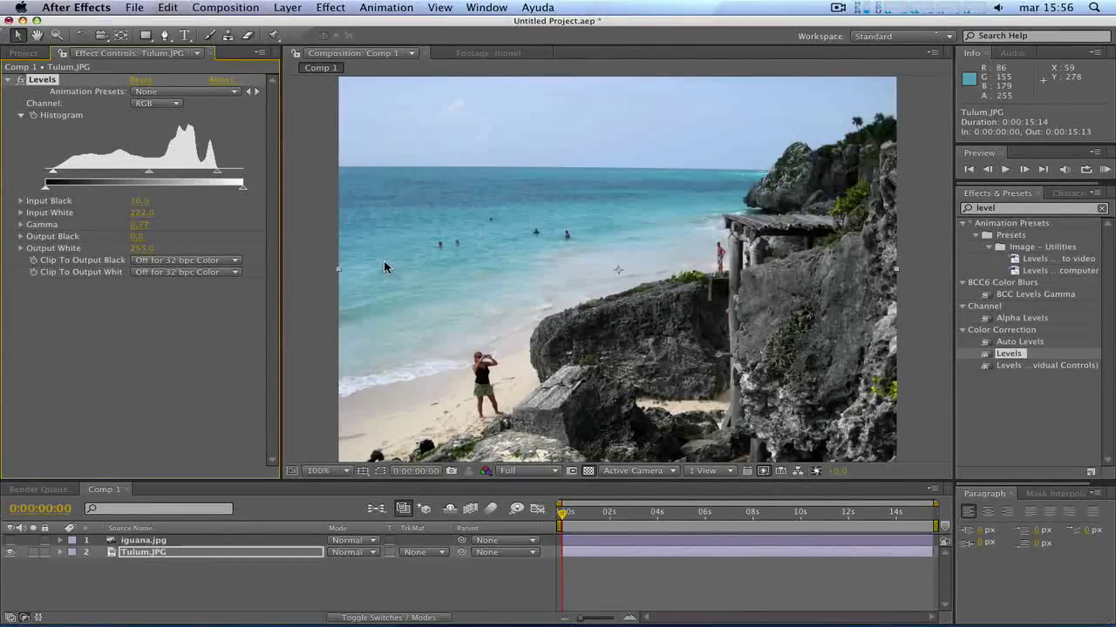
left_click(12, 80)
left_click(14, 83)
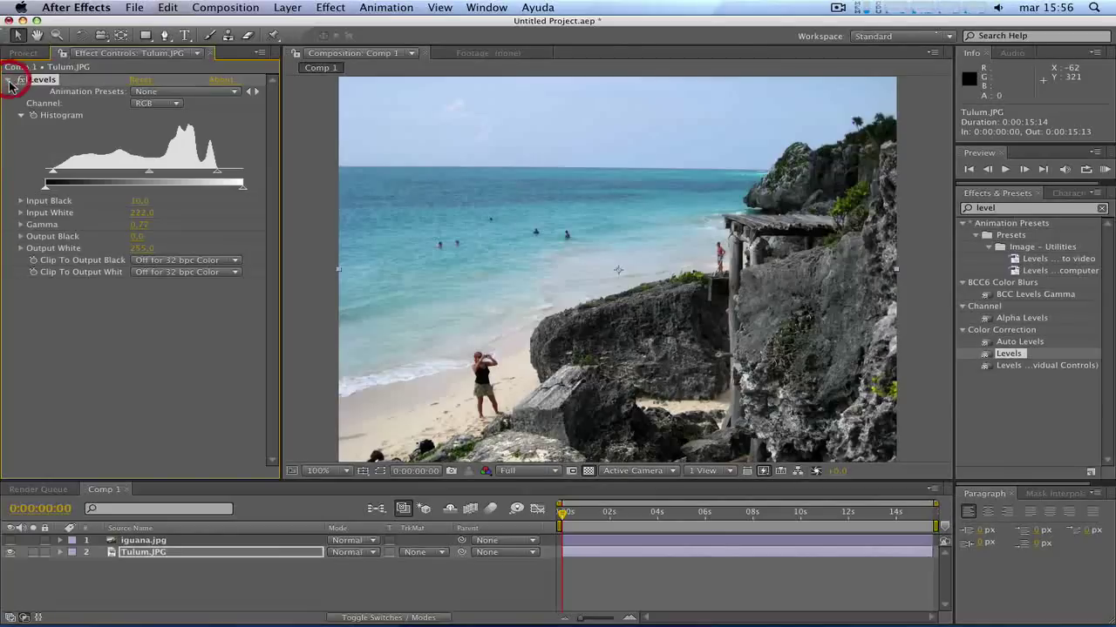
left_click(25, 53)
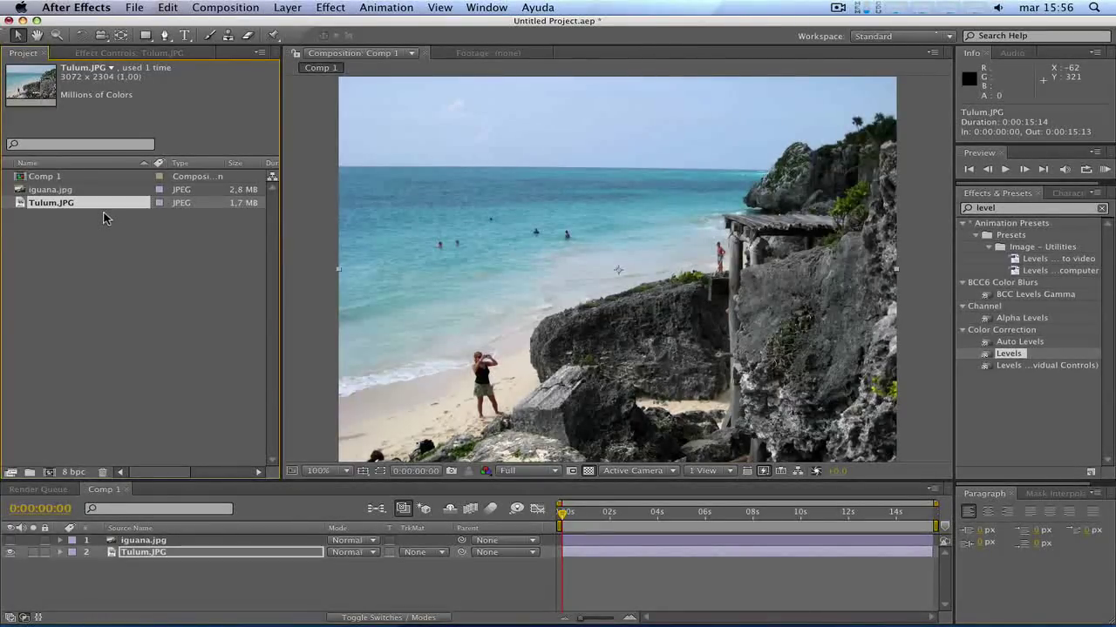
- Drag Tulum.JPG into the empty Comp 1 and scale it with Fit to Comp
left_click(110, 266)
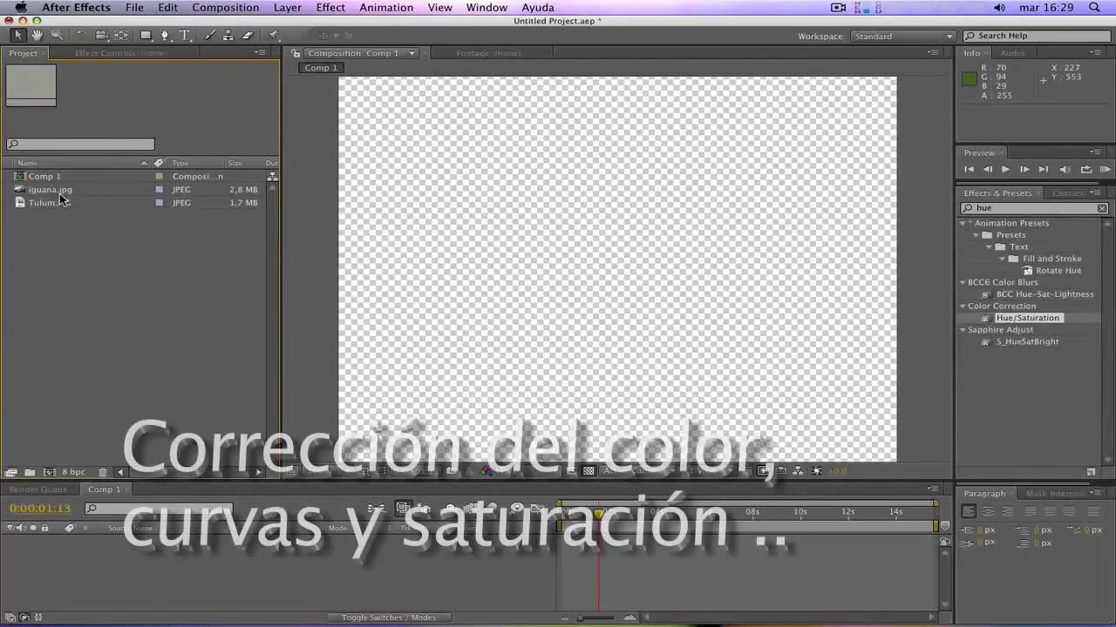
left_click_drag(68, 207, 187, 548)
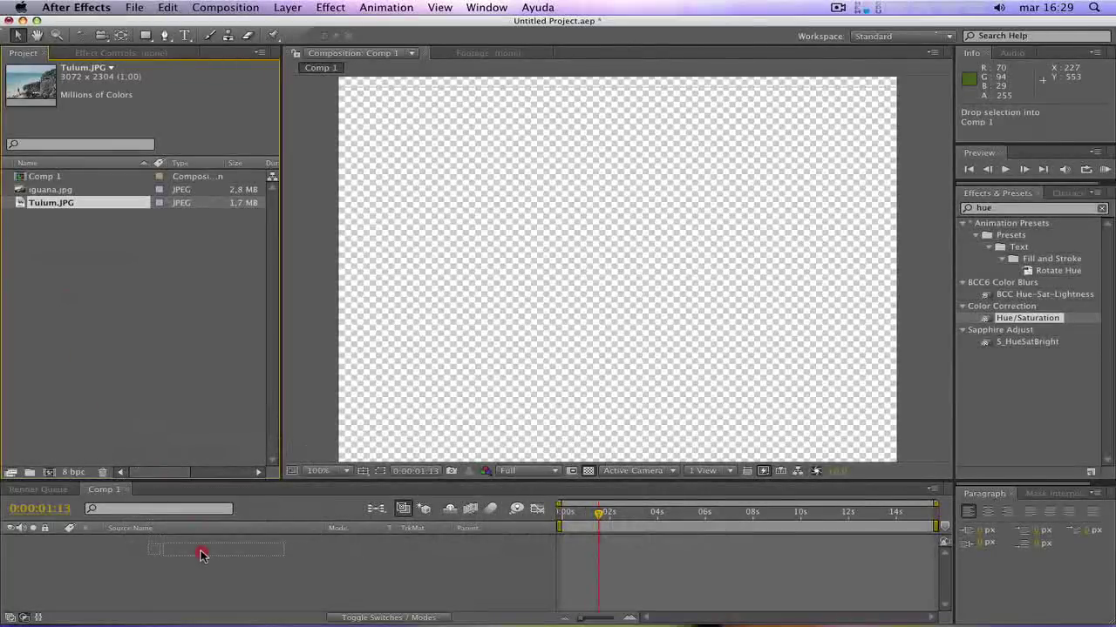
right_click(508, 298)
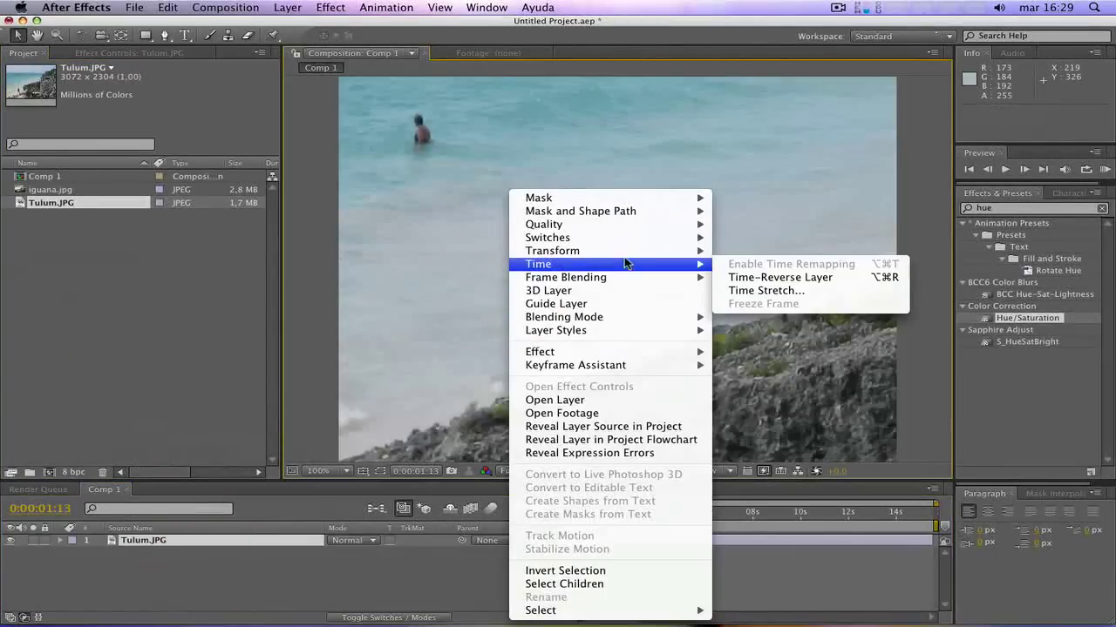
mouse_move(628, 250)
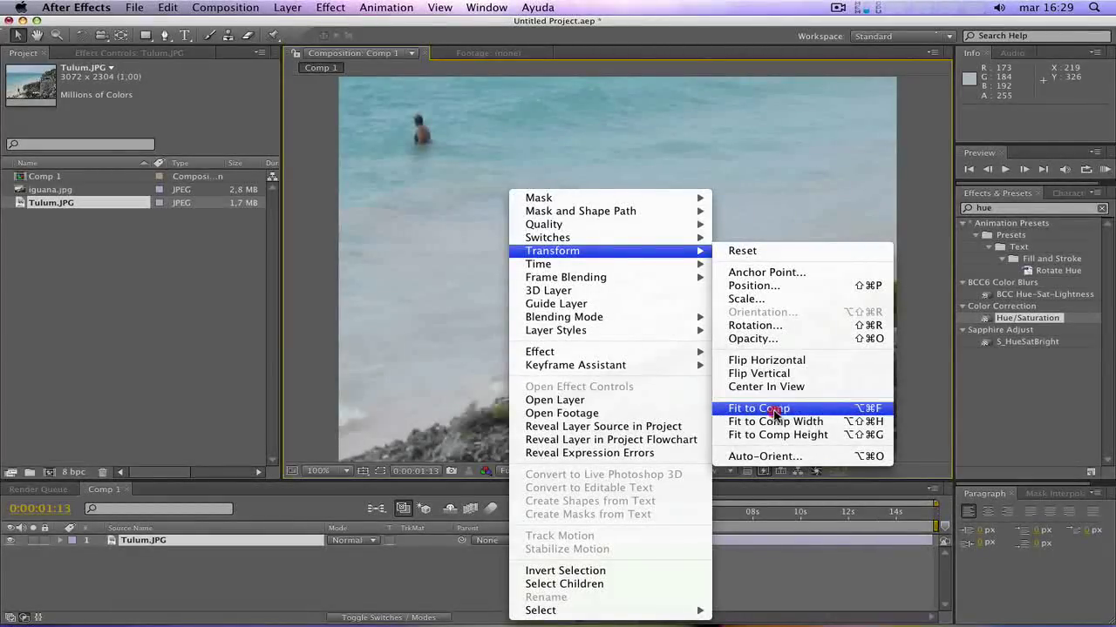
left_click(755, 408)
left_click(161, 333)
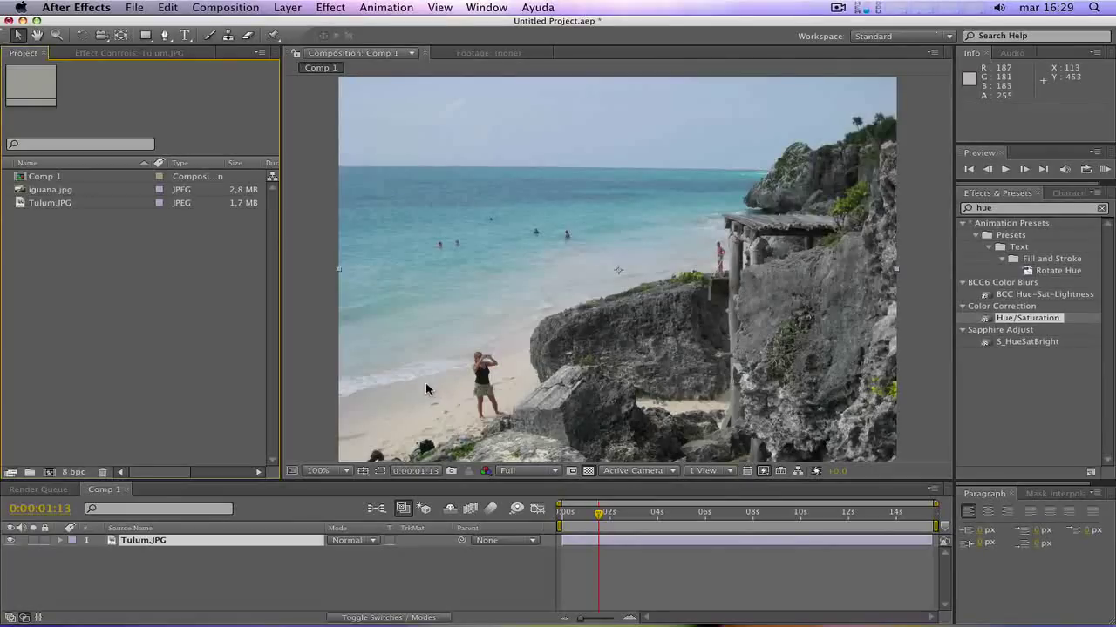
- Apply Hue/Saturation to Tulum, drop Master Saturation to -100, then undo back to 0
left_click(75, 294)
left_click(1030, 356)
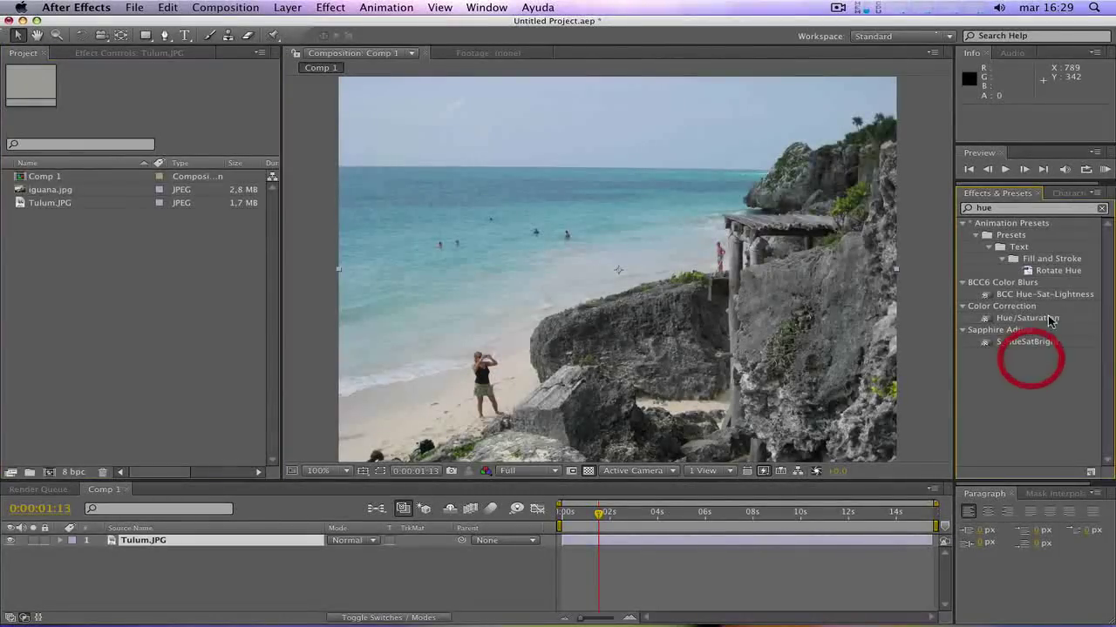
left_click(1040, 323)
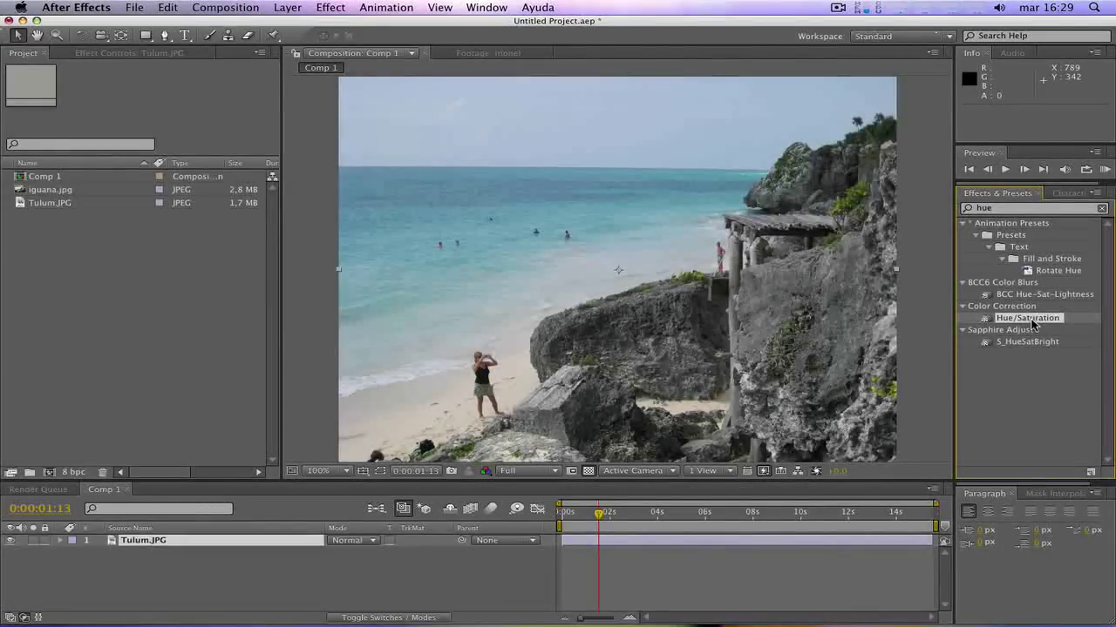
double_click(1032, 319)
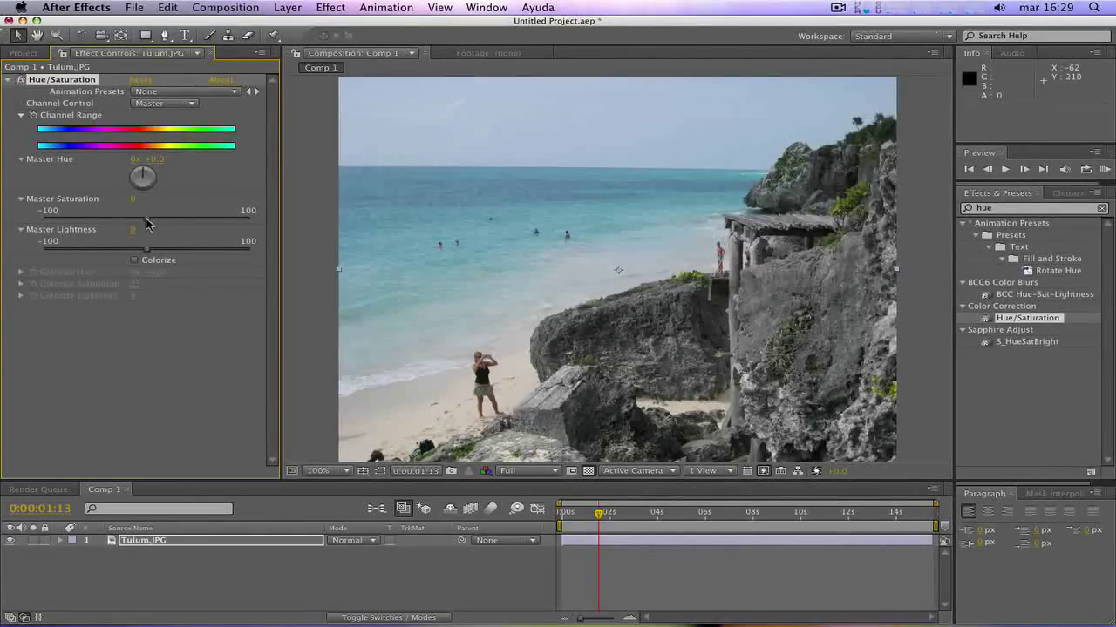
left_click_drag(146, 223, 22, 234)
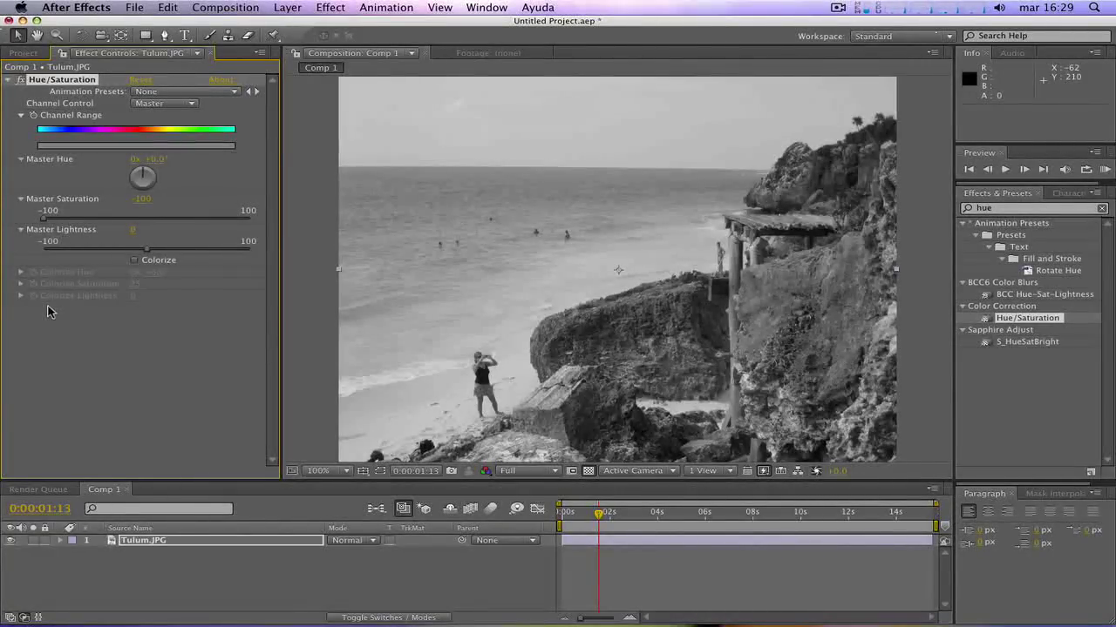
key("ctrl+z")
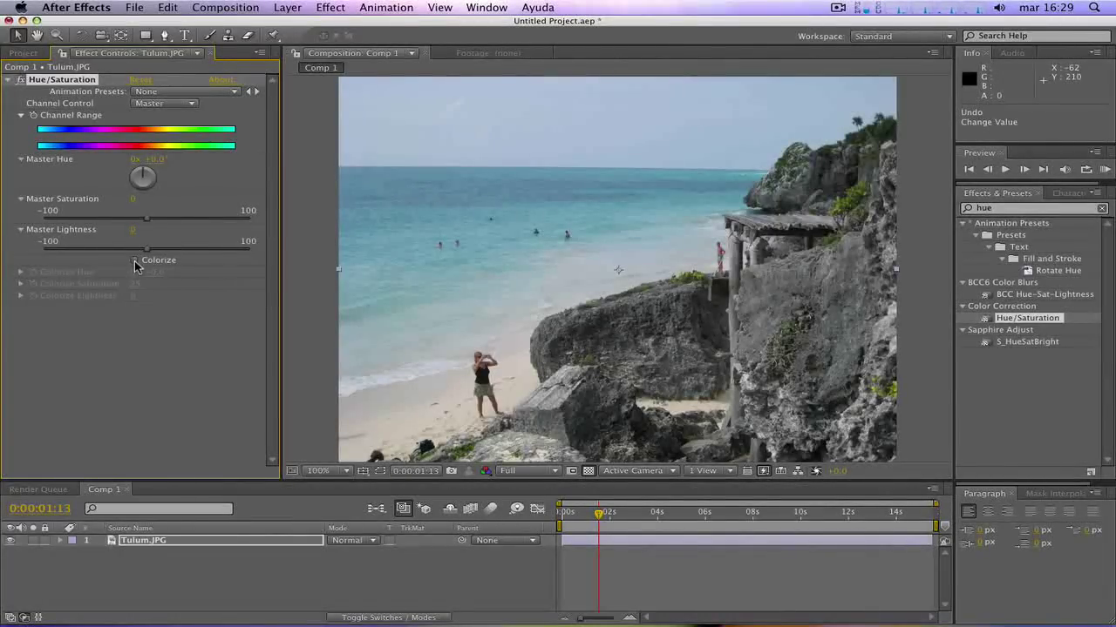
- Colorize the Tulum photo with a sepia tint, then adjust Colorize Saturation and Lightness
left_click(135, 260)
mouse_move(155, 276)
left_mouse_down()
mouse_move(212, 273)
mouse_move(285, 290)
mouse_move(215, 287)
left_mouse_up()
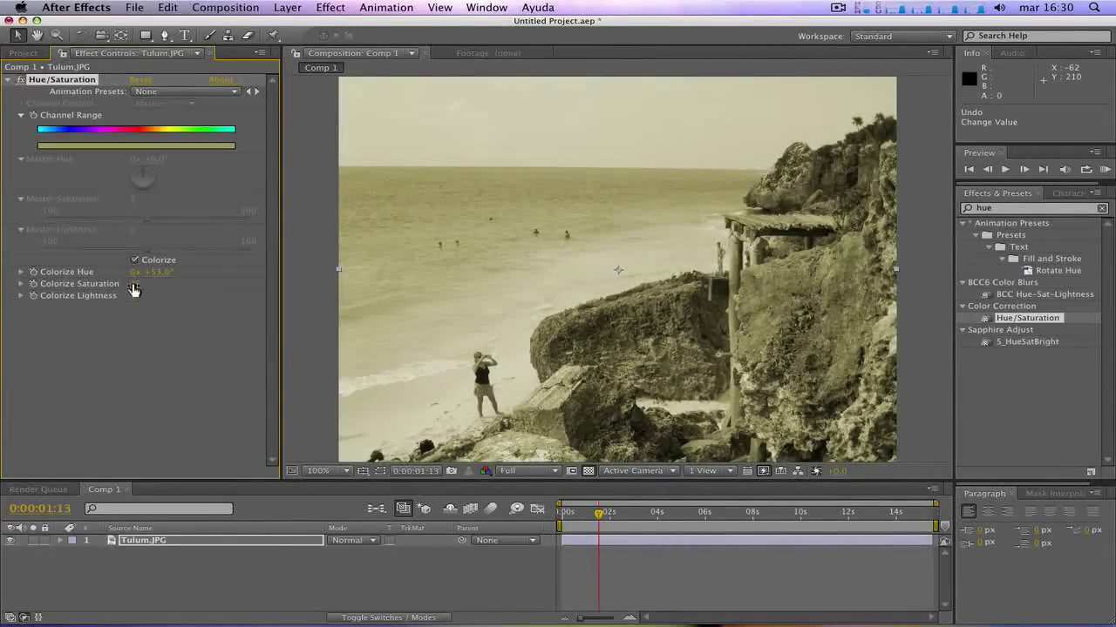
left_click(129, 324)
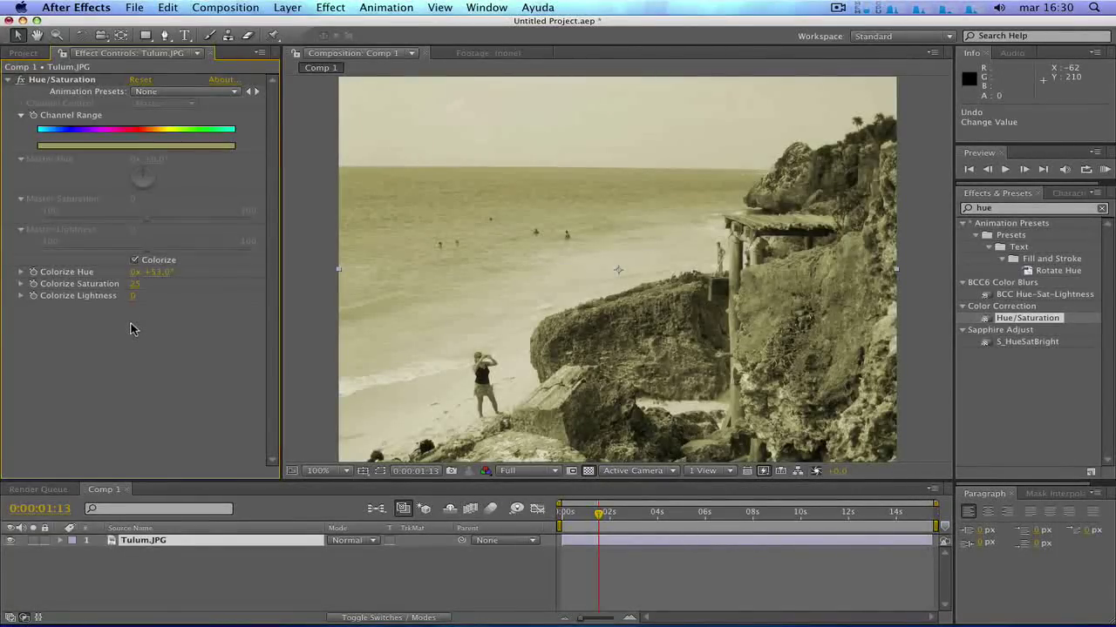
mouse_move(135, 284)
left_mouse_down()
mouse_move(157, 285)
mouse_move(116, 291)
left_mouse_up()
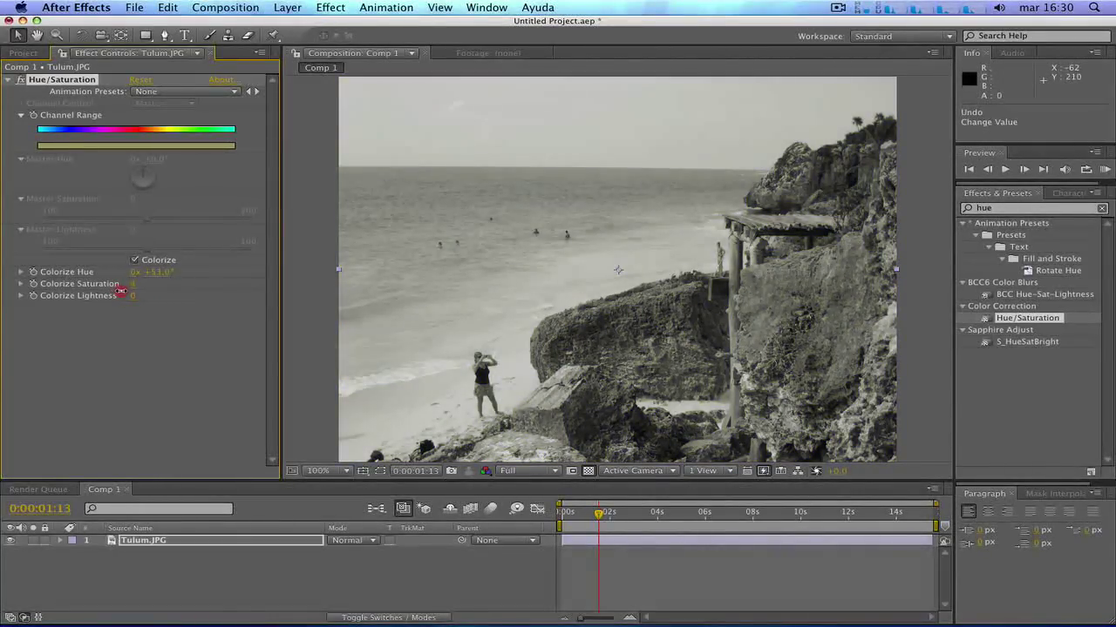
mouse_move(130, 296)
left_mouse_down()
mouse_move(142, 296)
mouse_move(130, 296)
left_mouse_up()
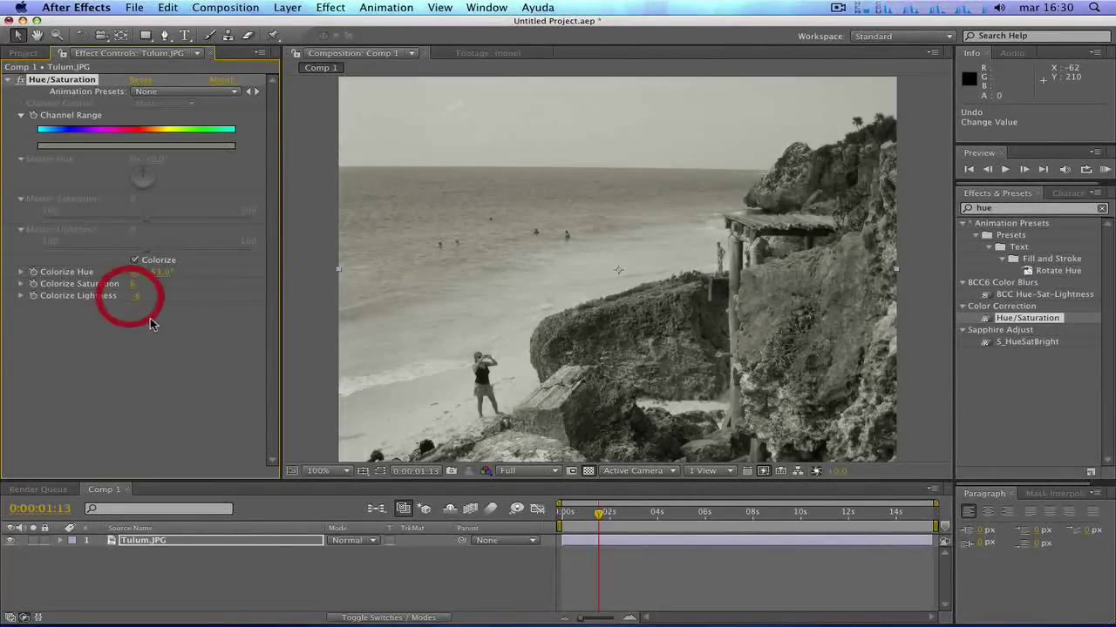
- Delete the Hue/Saturation effect so the Tulum photo returns to full colour
left_click(61, 79)
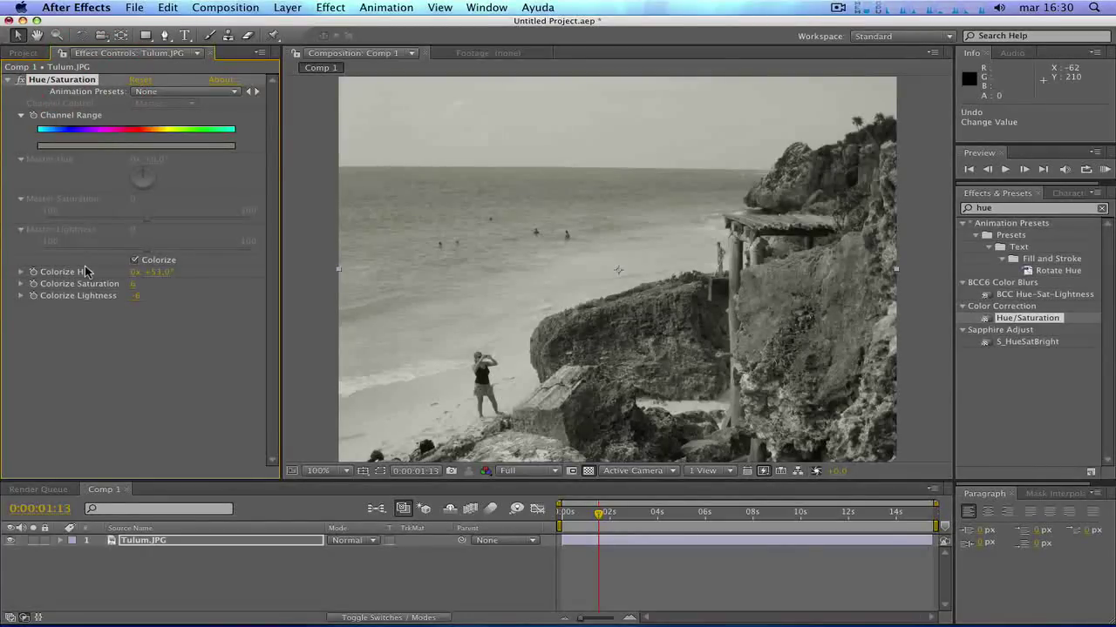
key("Delete")
left_click(1014, 209)
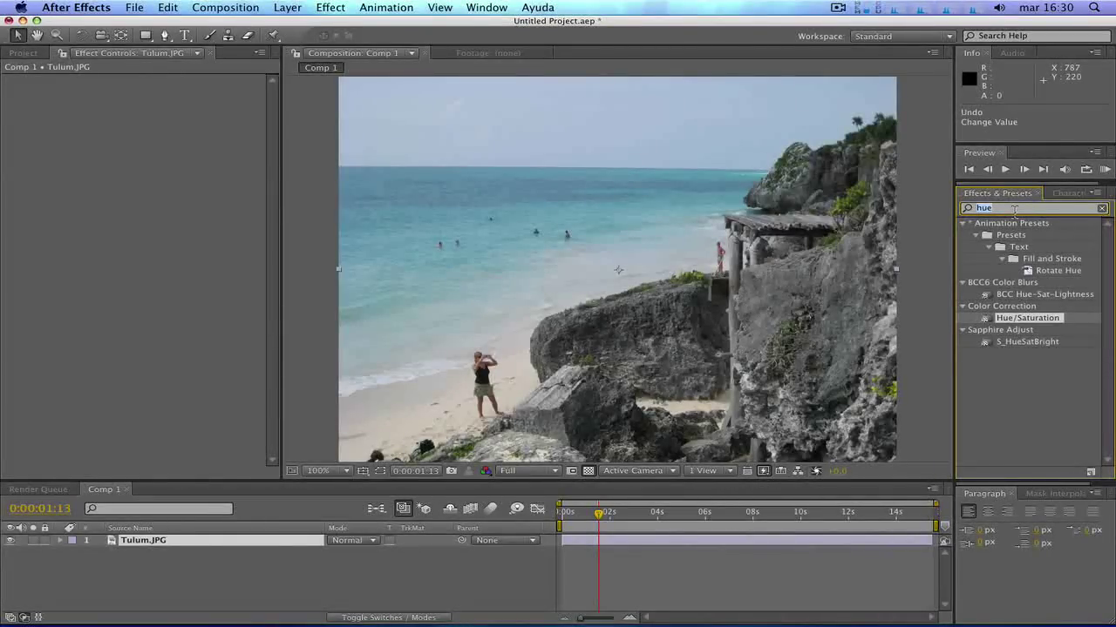
- Search 'curv' and apply Color Correction > Curves to the Tulum.JPG layer
type("curv")
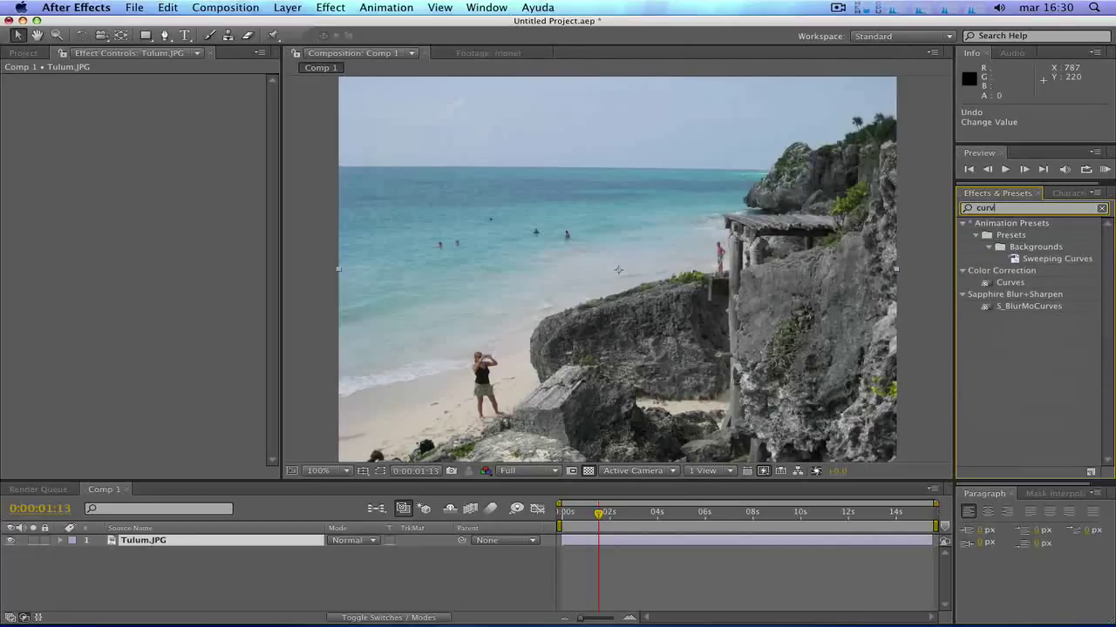
left_click(1011, 283)
double_click(1013, 284)
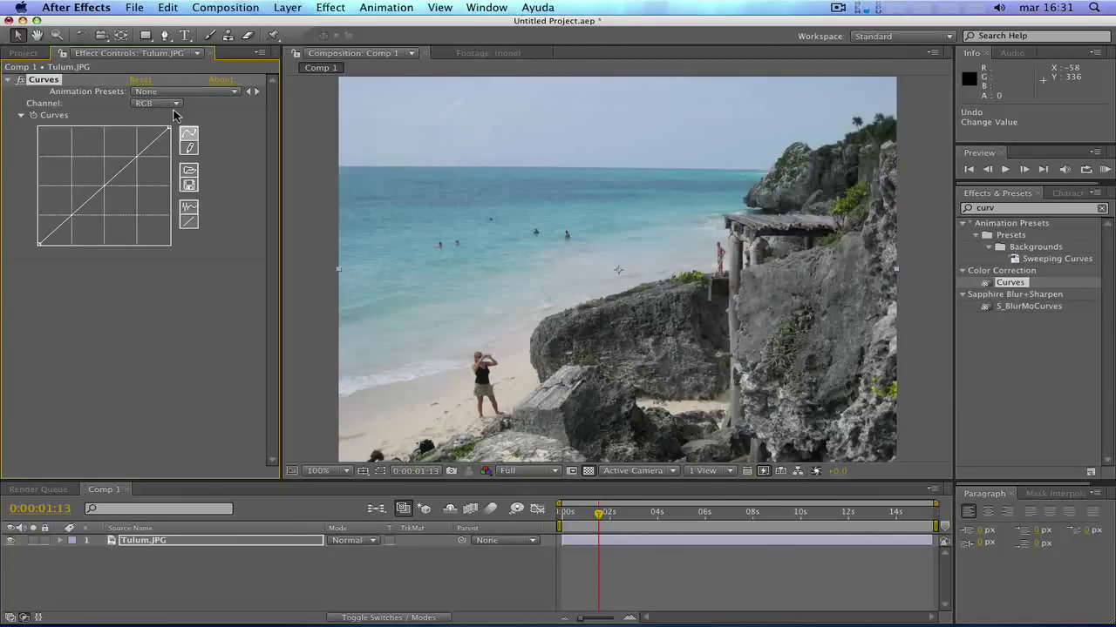
left_click(182, 355)
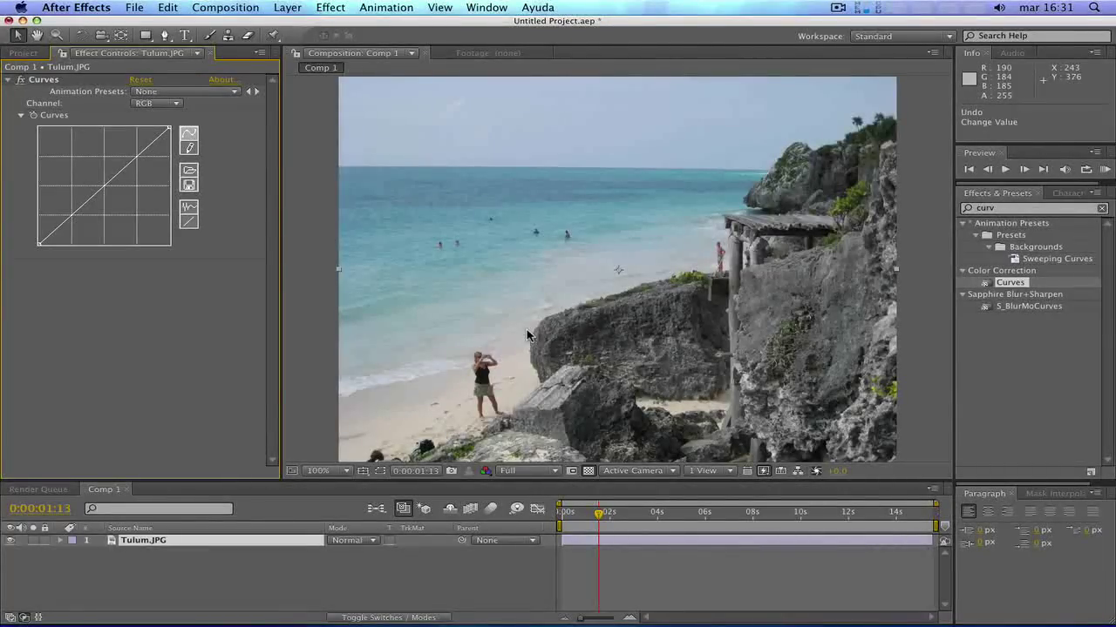
left_click(484, 471)
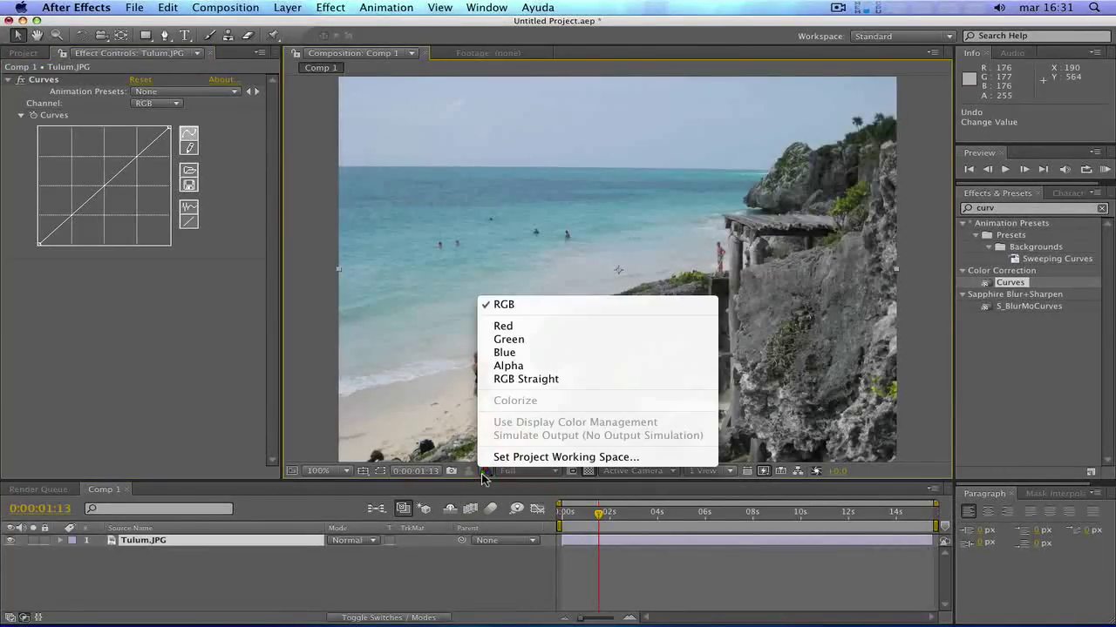
left_click(536, 326)
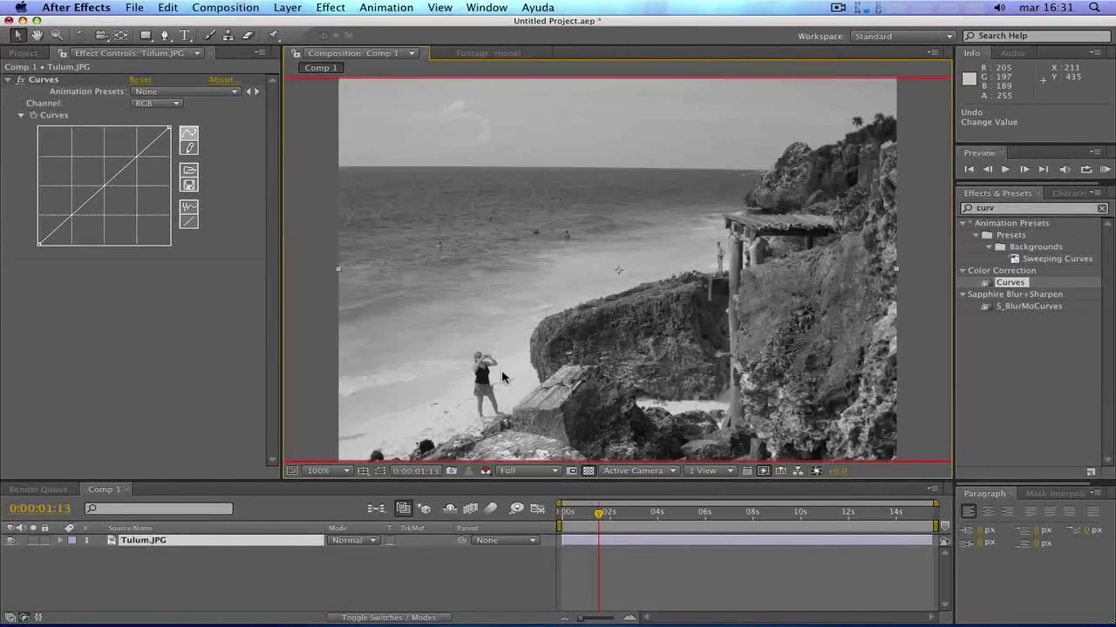
left_click(485, 471)
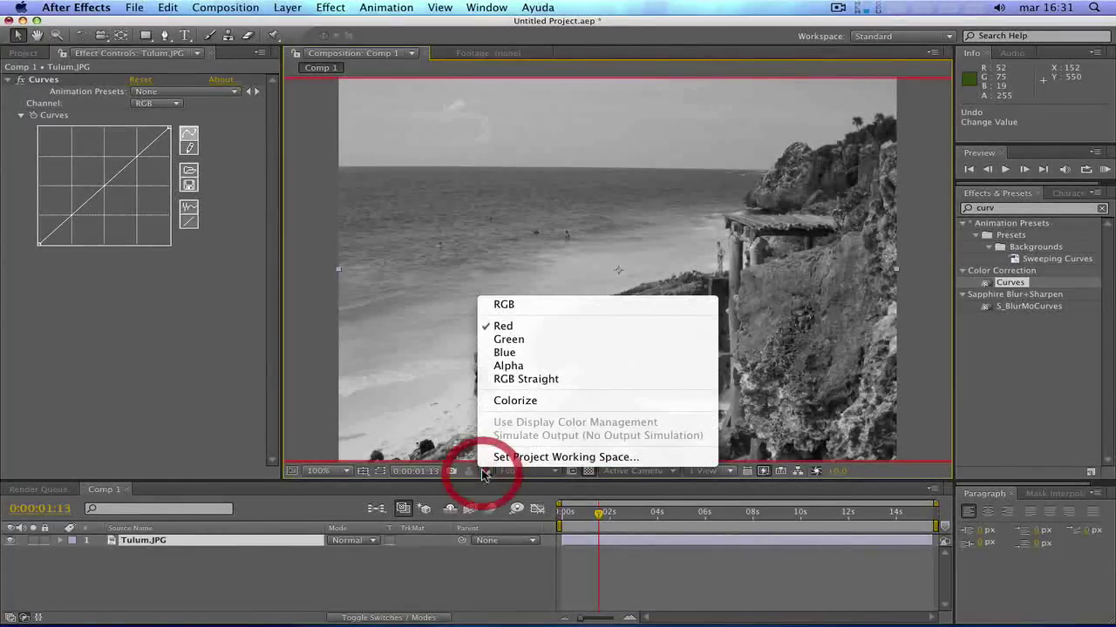
left_click(522, 305)
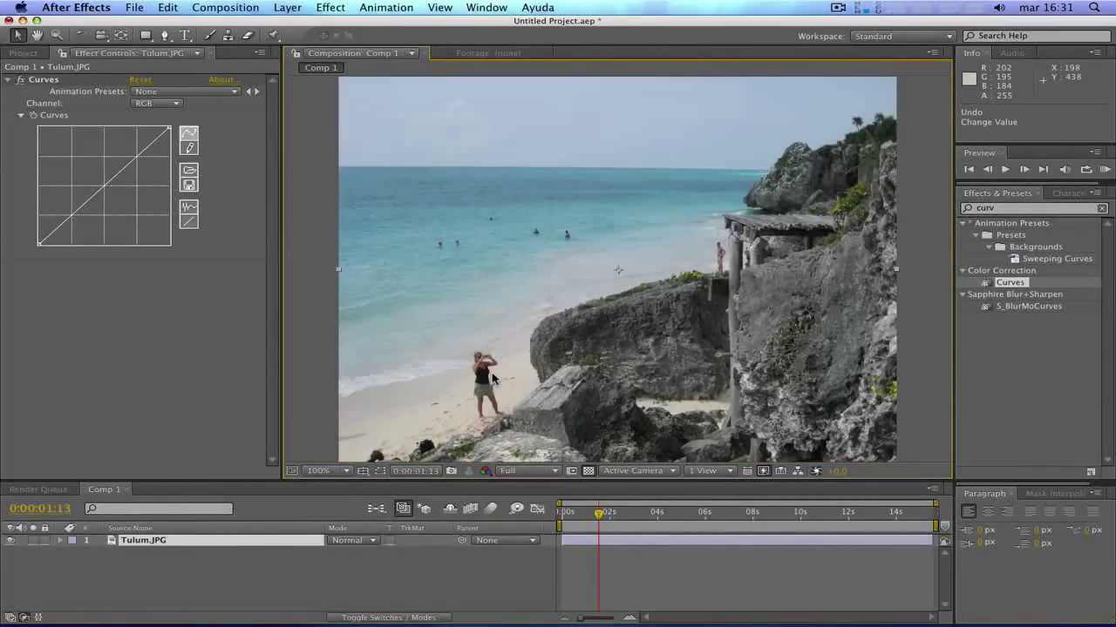
left_click(486, 471)
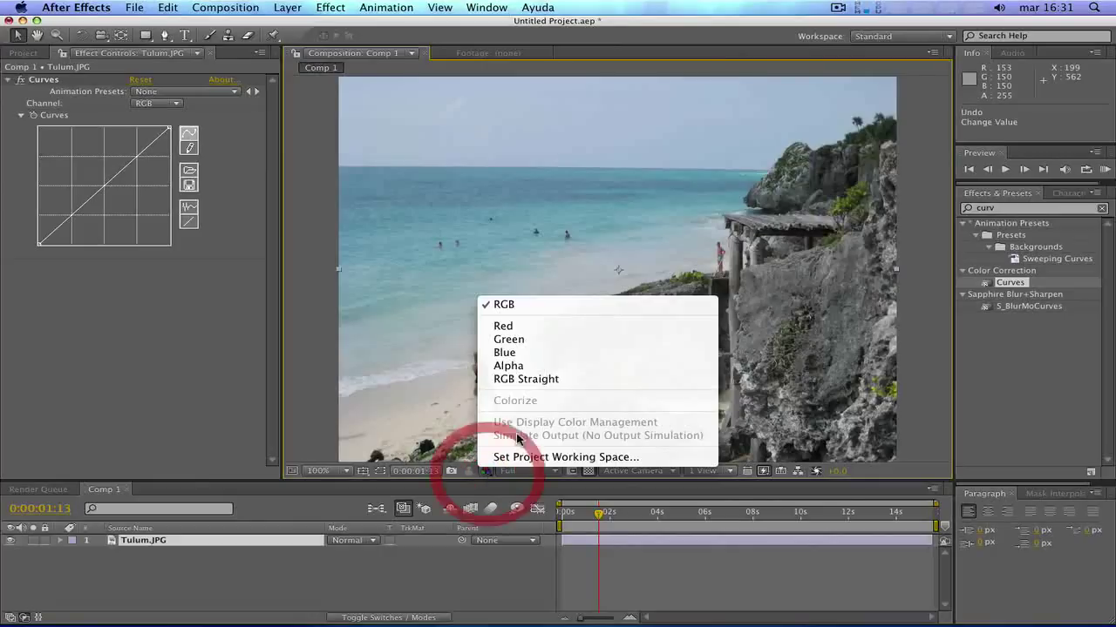
left_click(566, 340)
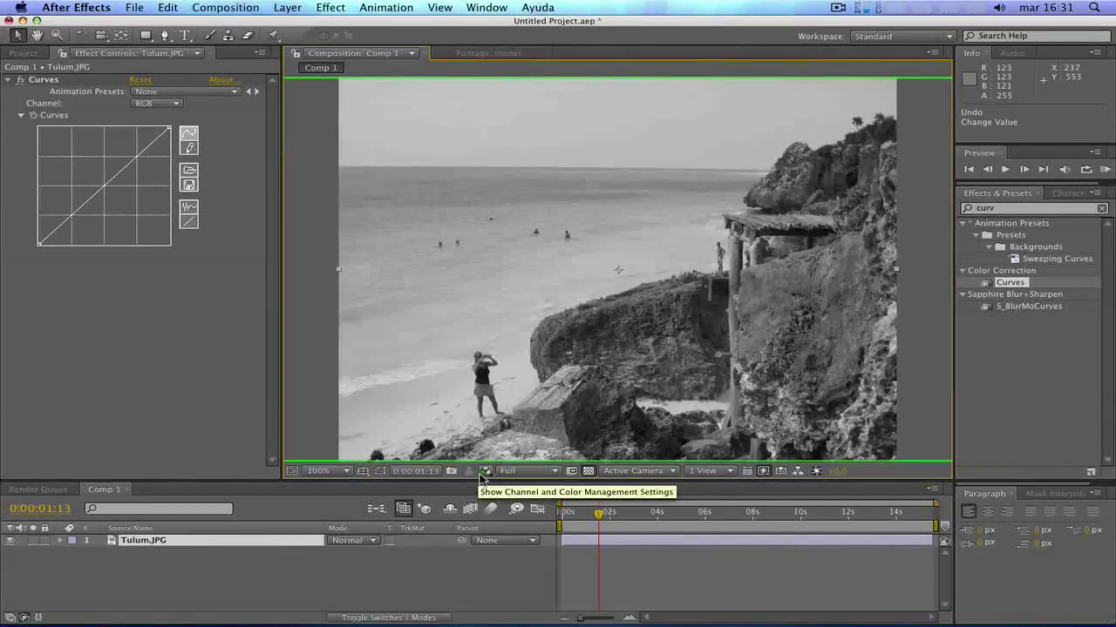
left_click(485, 471)
left_click(533, 354)
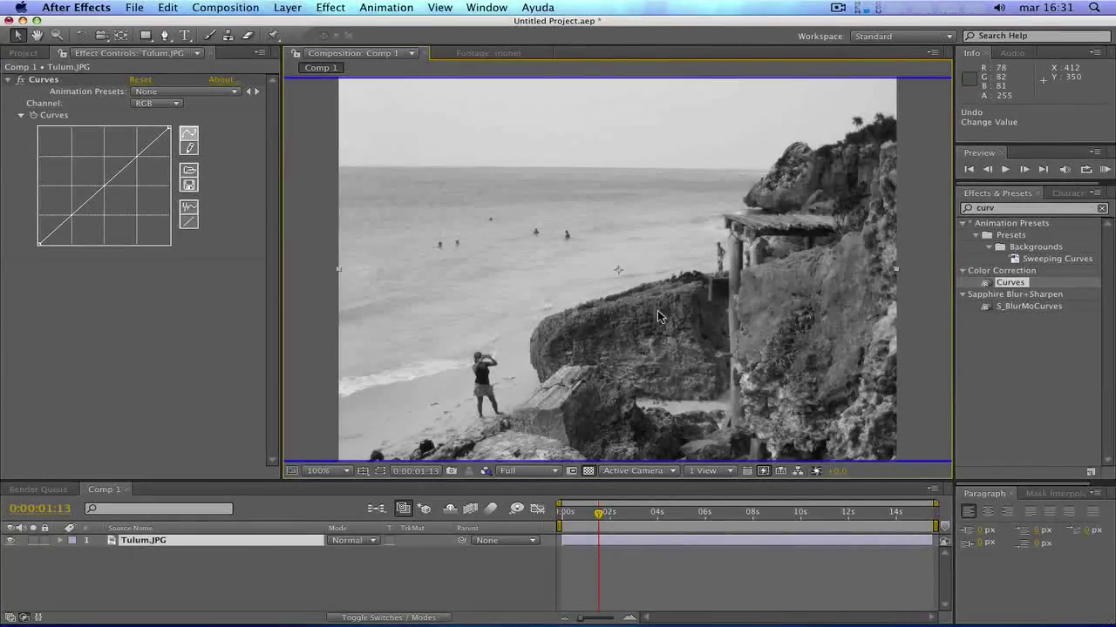
left_click(485, 472)
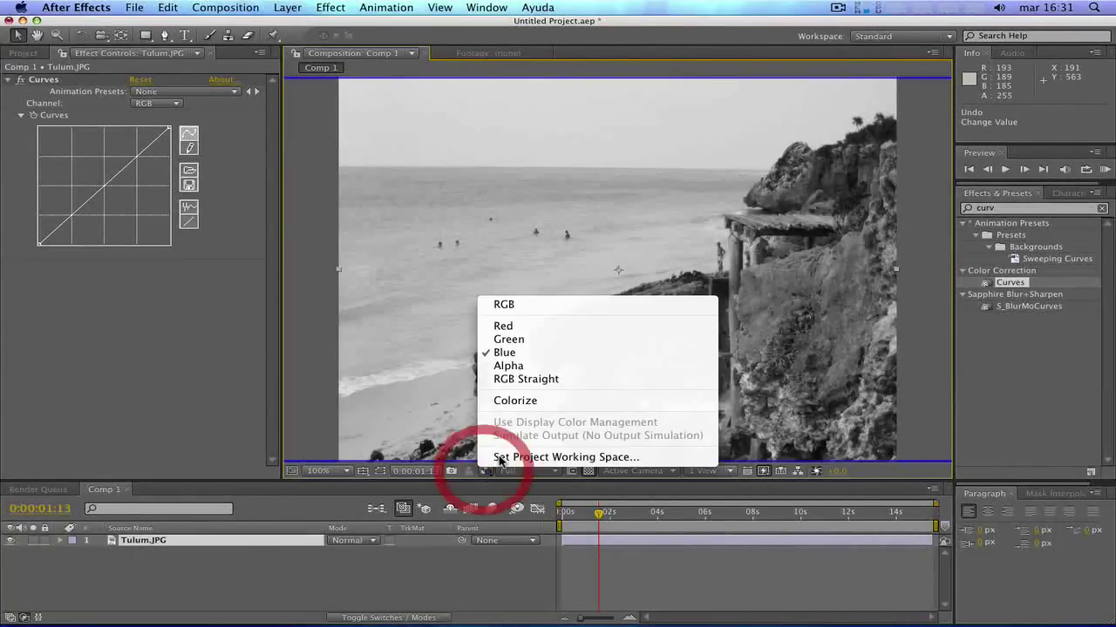
left_click(522, 305)
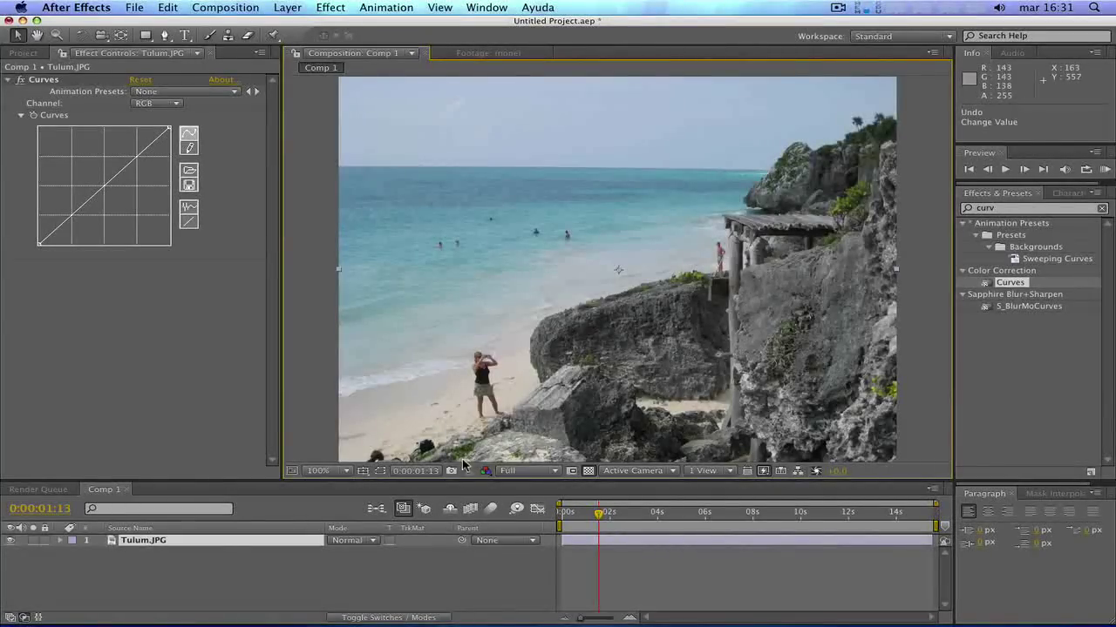
- Preview the composition's Red and Blue channels on their own, then return to full colour
left_click(520, 471)
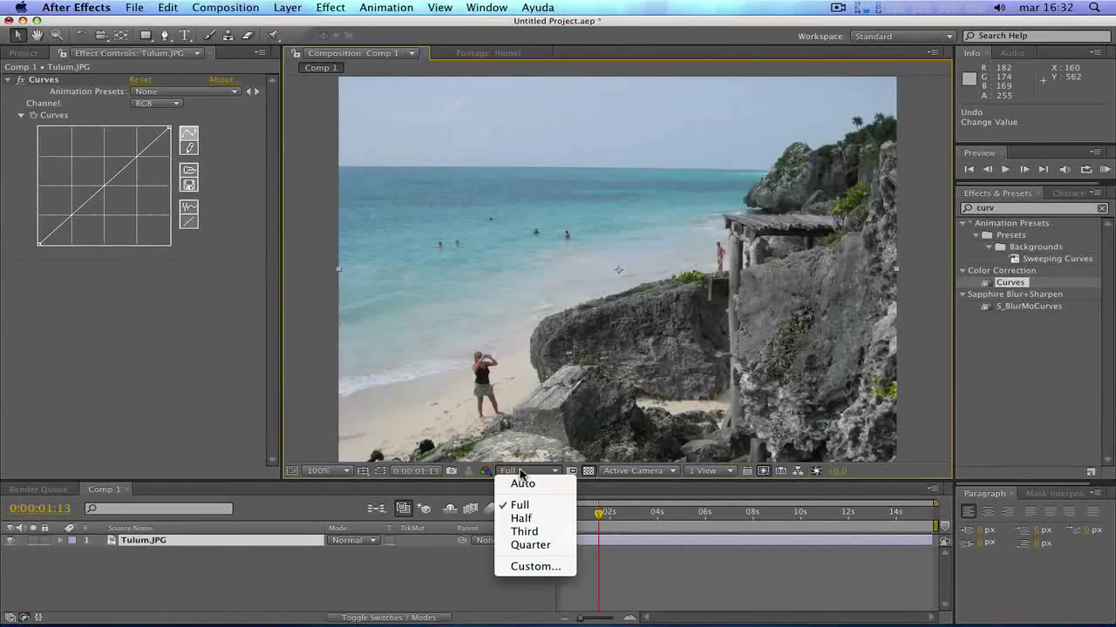
left_click(486, 471)
left_click(486, 471)
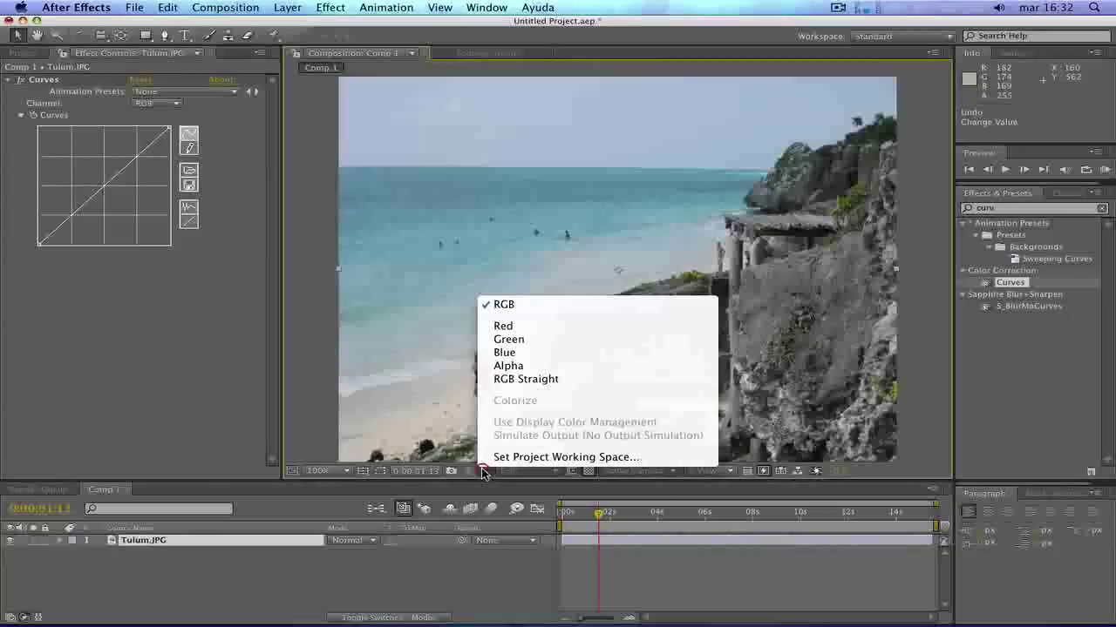
left_click(547, 325)
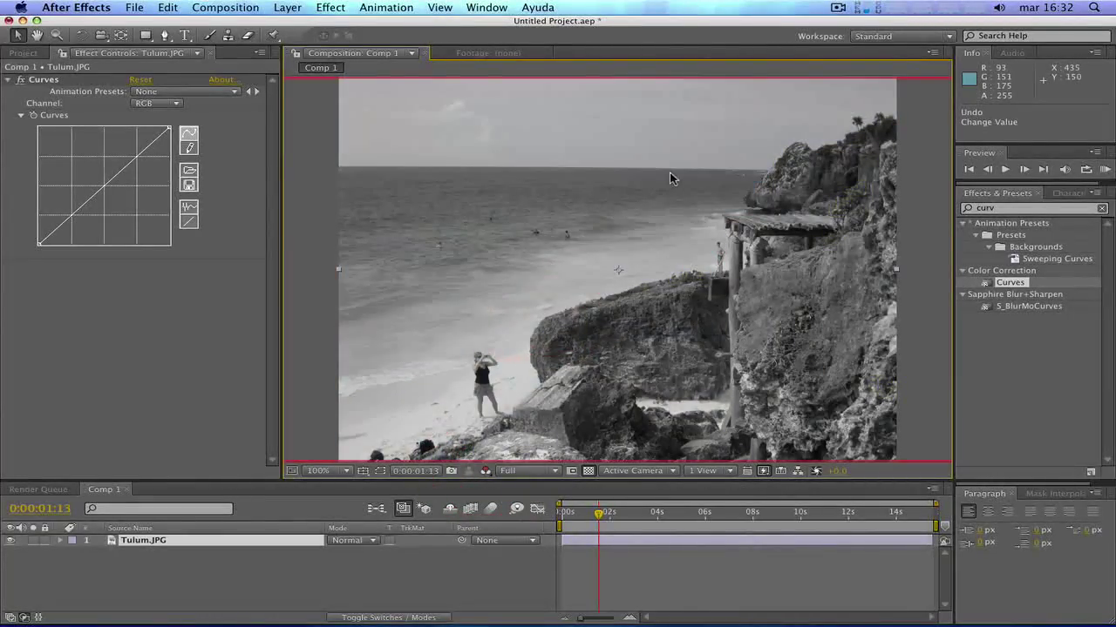
left_click(485, 472)
left_click(533, 352)
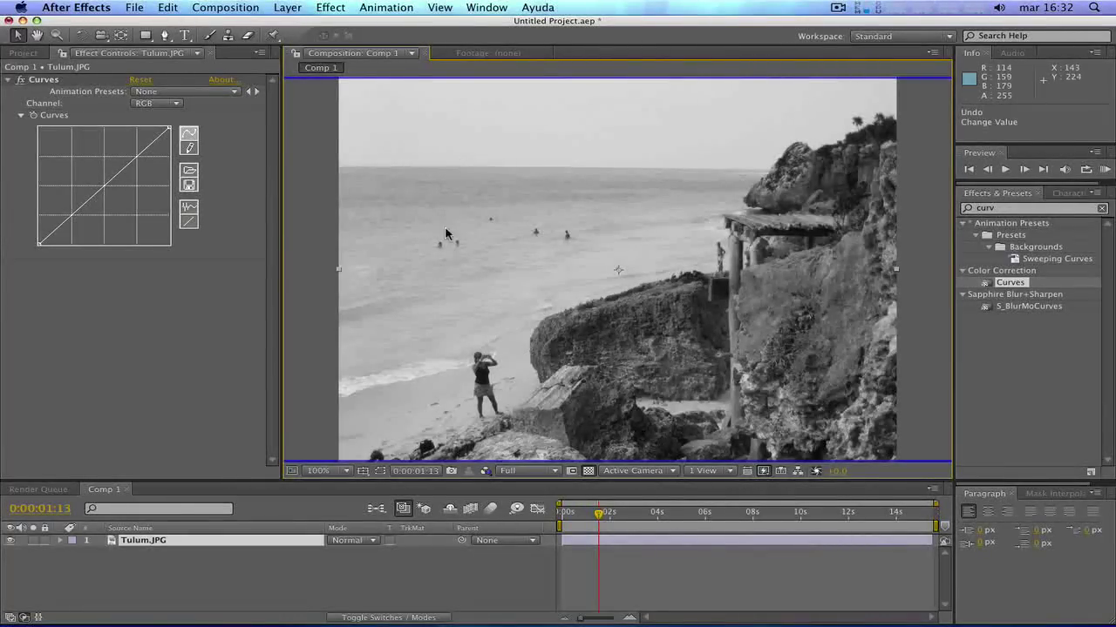
left_click(483, 471)
left_click(515, 304)
- Add an RGB curve midpoint and settle it slightly low to darken the midtones
left_click(86, 319)
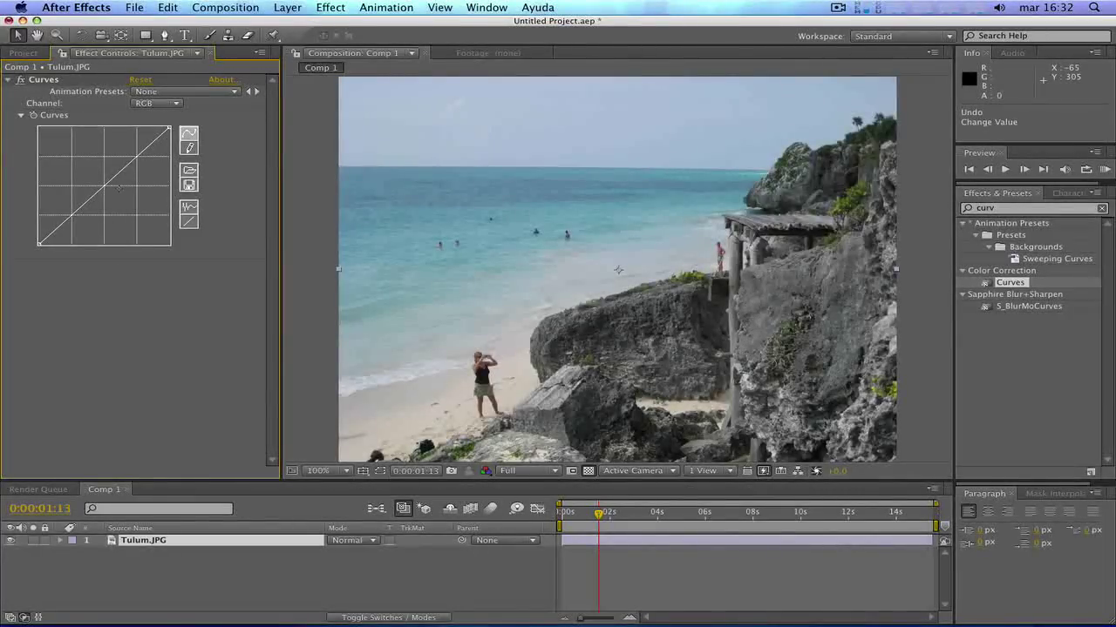
left_click(104, 185)
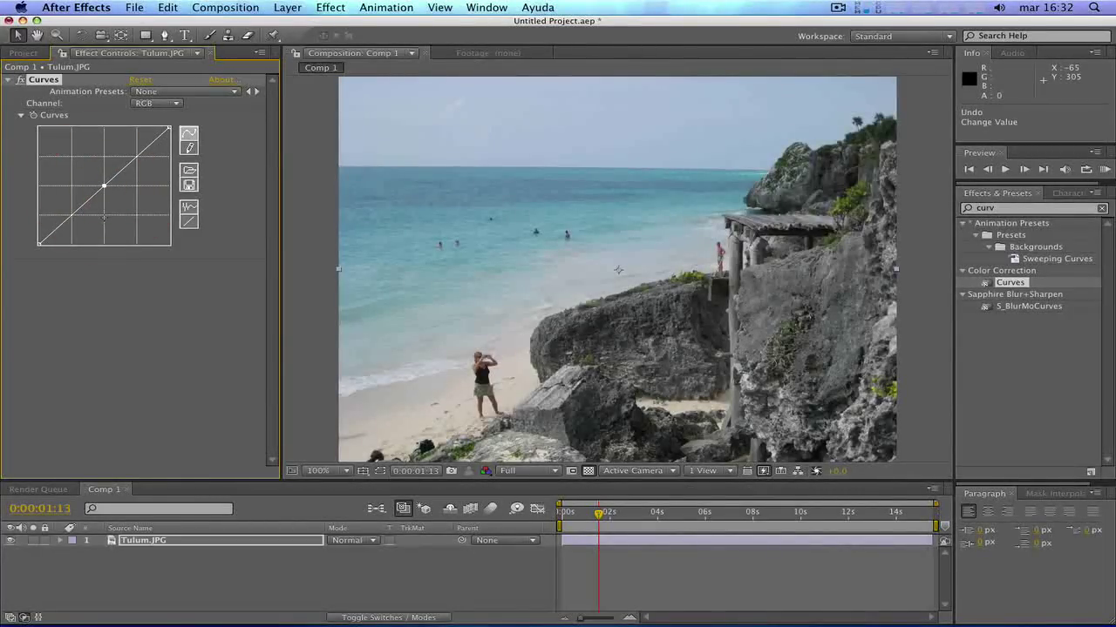
mouse_move(104, 185)
left_mouse_down()
mouse_move(103, 206)
mouse_move(116, 202)
left_mouse_up()
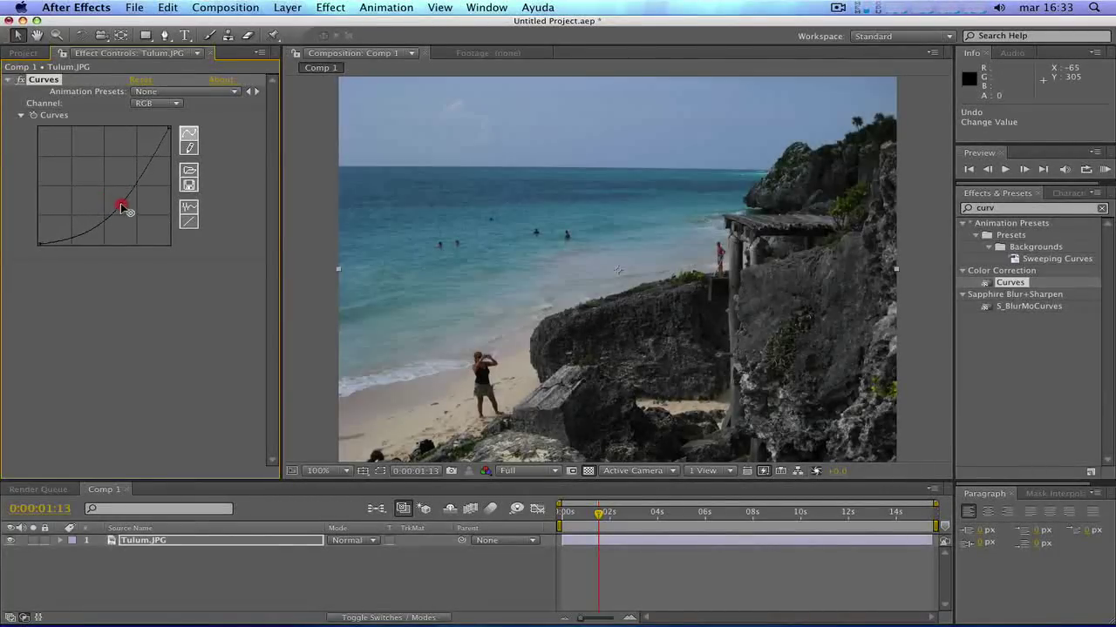
left_click_drag(116, 202, 121, 208)
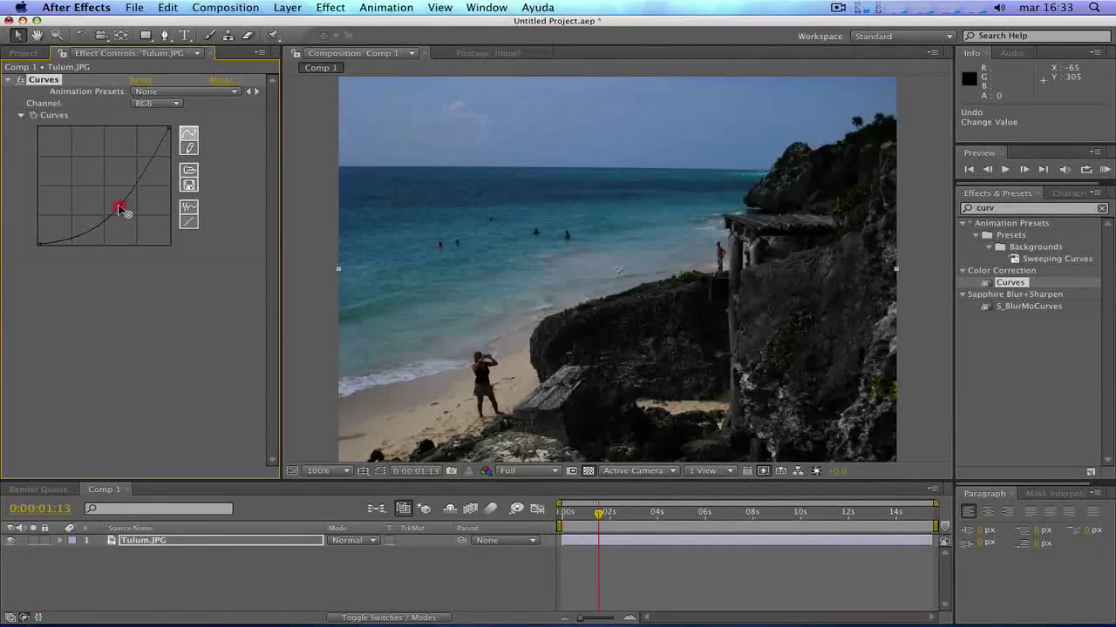
left_click_drag(120, 207, 117, 202)
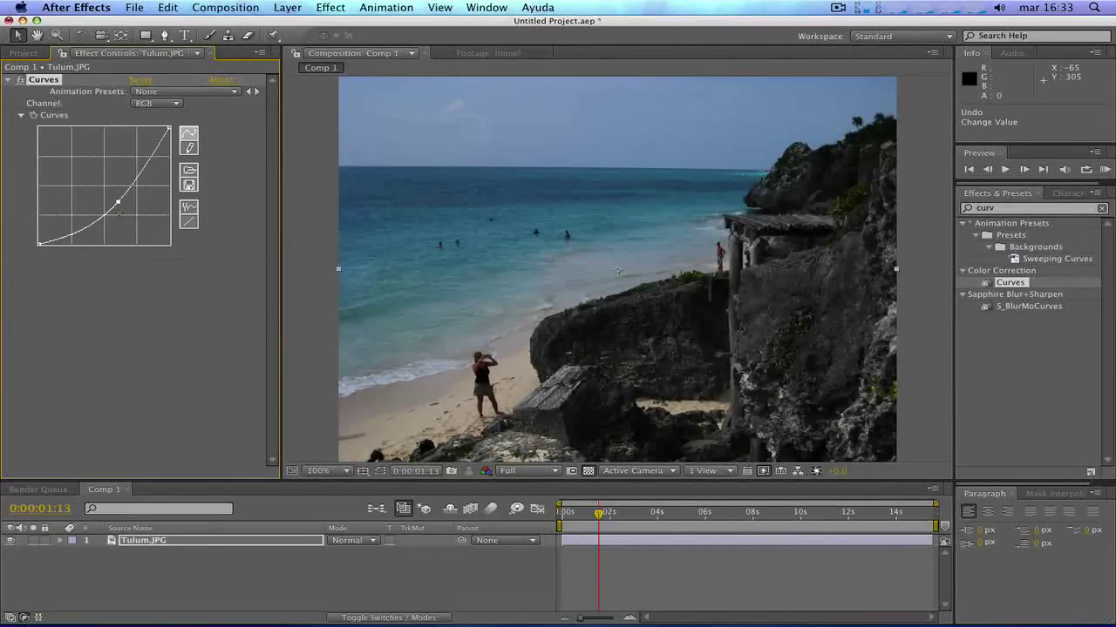
left_click_drag(118, 203, 117, 203)
- Pull down the Blue channel curve's top endpoint to reduce the blue cast
left_click(157, 103)
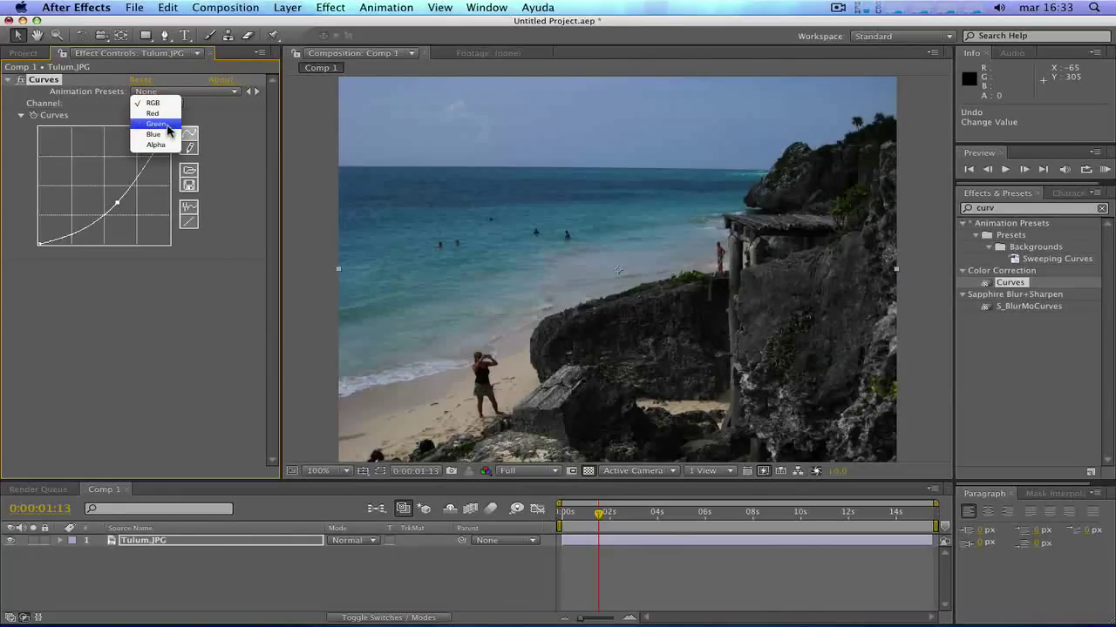
left_click(156, 135)
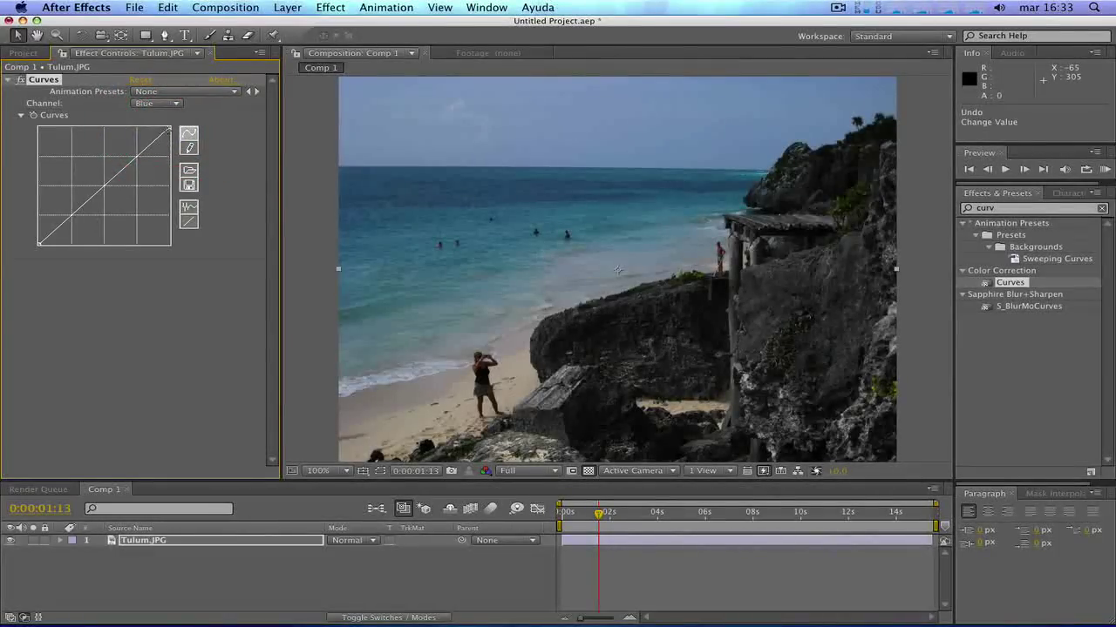
left_click_drag(169, 128, 169, 137)
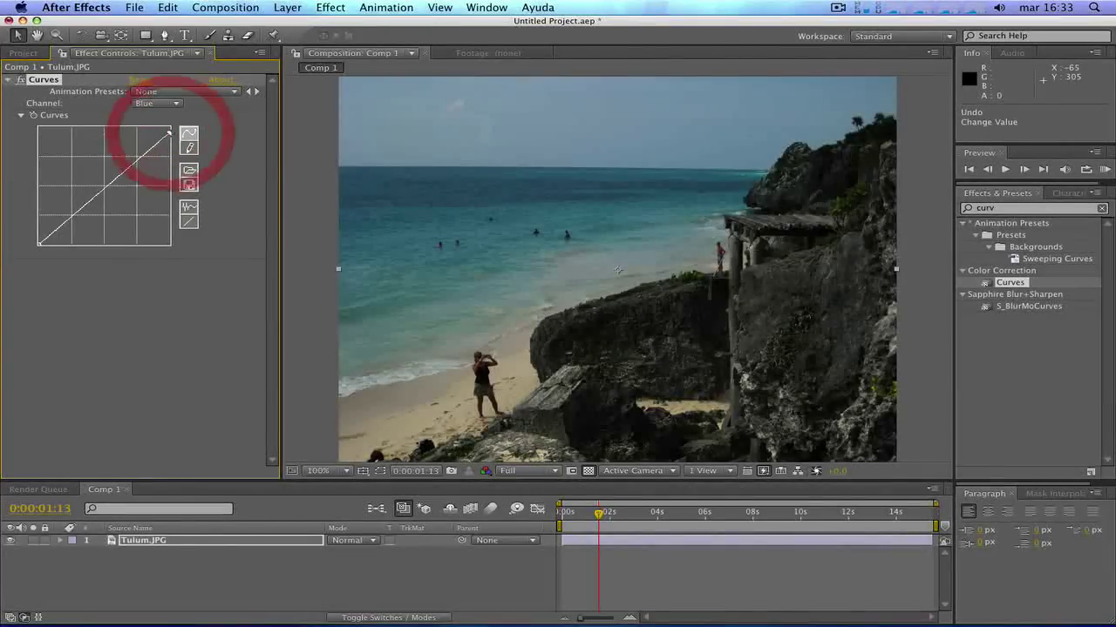
mouse_move(170, 137)
left_mouse_down()
mouse_move(173, 150)
mouse_move(169, 131)
left_mouse_up()
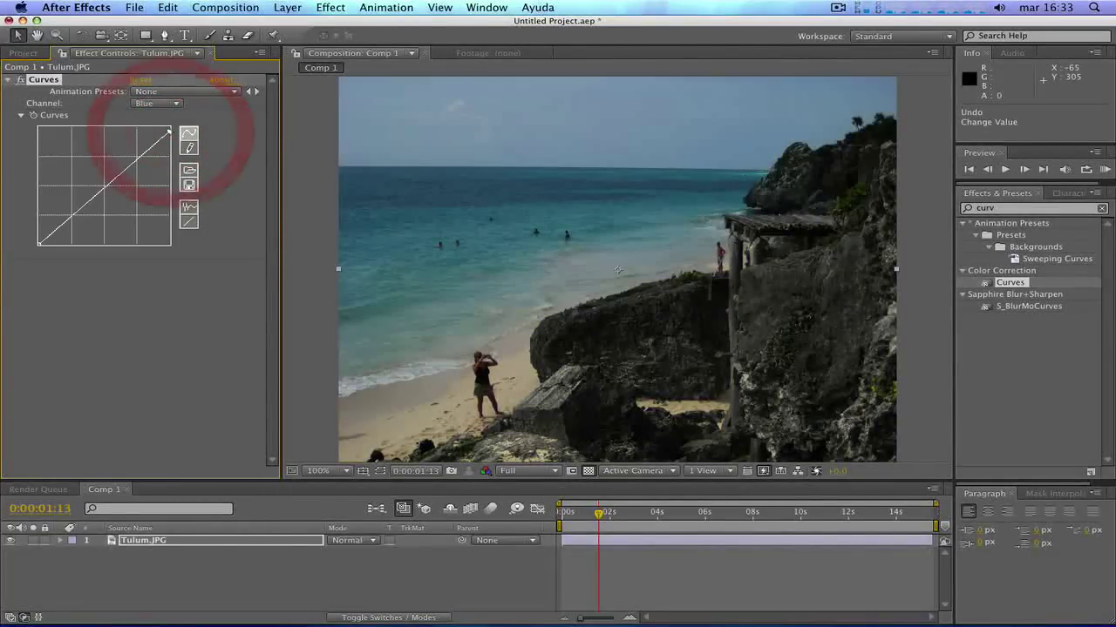
- Try raising the Red channel highlights, reset its curve to straight, and return to RGB
left_click(153, 103)
left_click(153, 82)
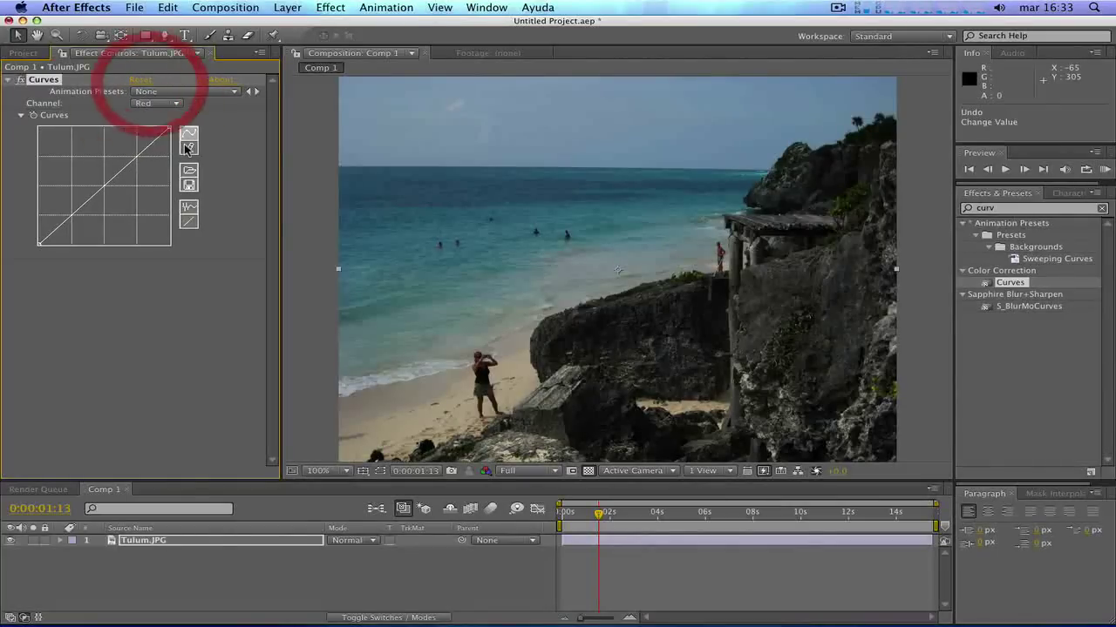
mouse_move(170, 128)
left_mouse_down()
mouse_move(161, 131)
mouse_move(172, 137)
left_mouse_up()
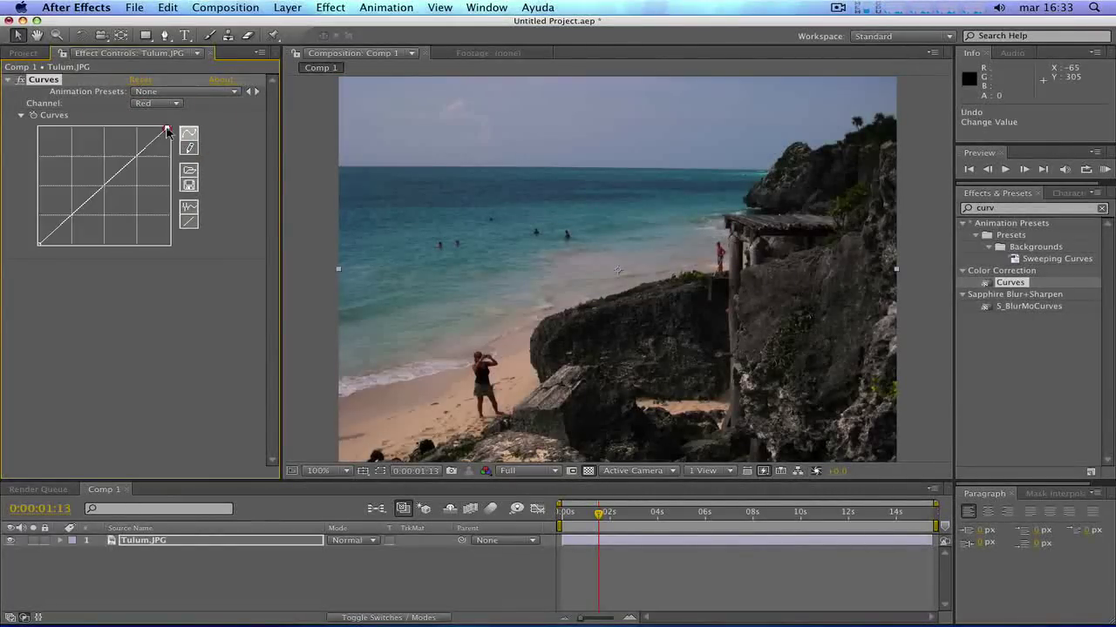
left_click(171, 136)
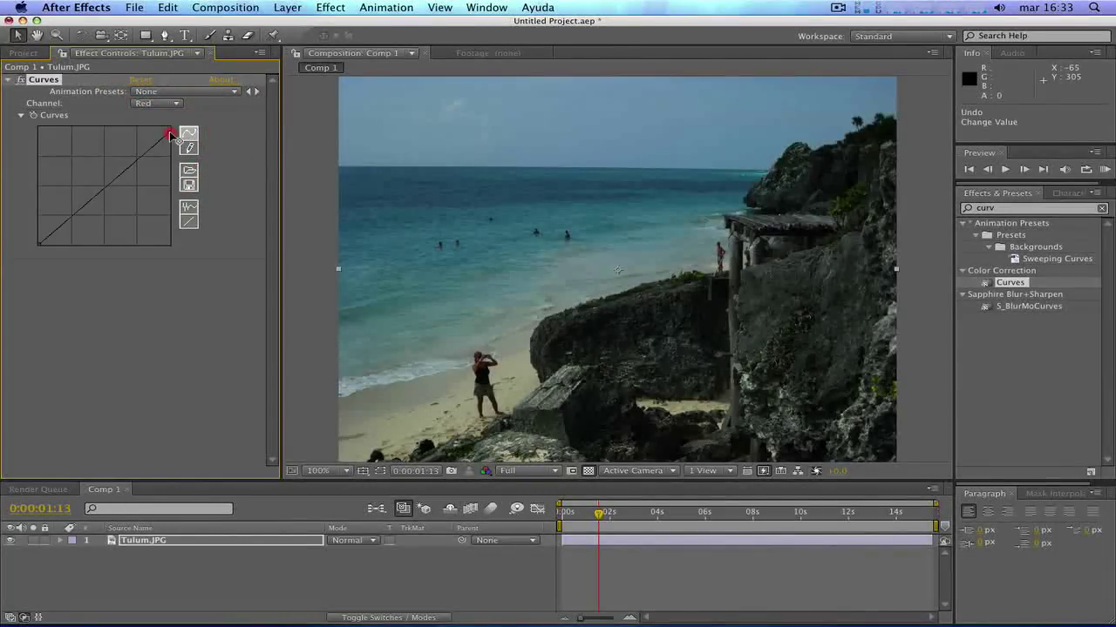
left_click(170, 135)
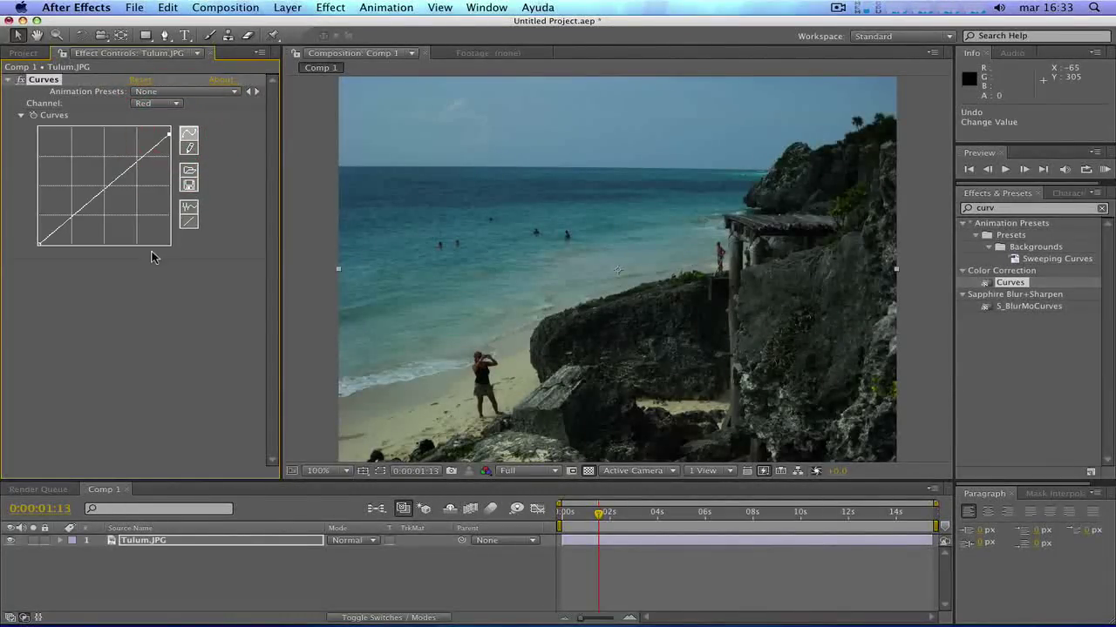
left_click(152, 102)
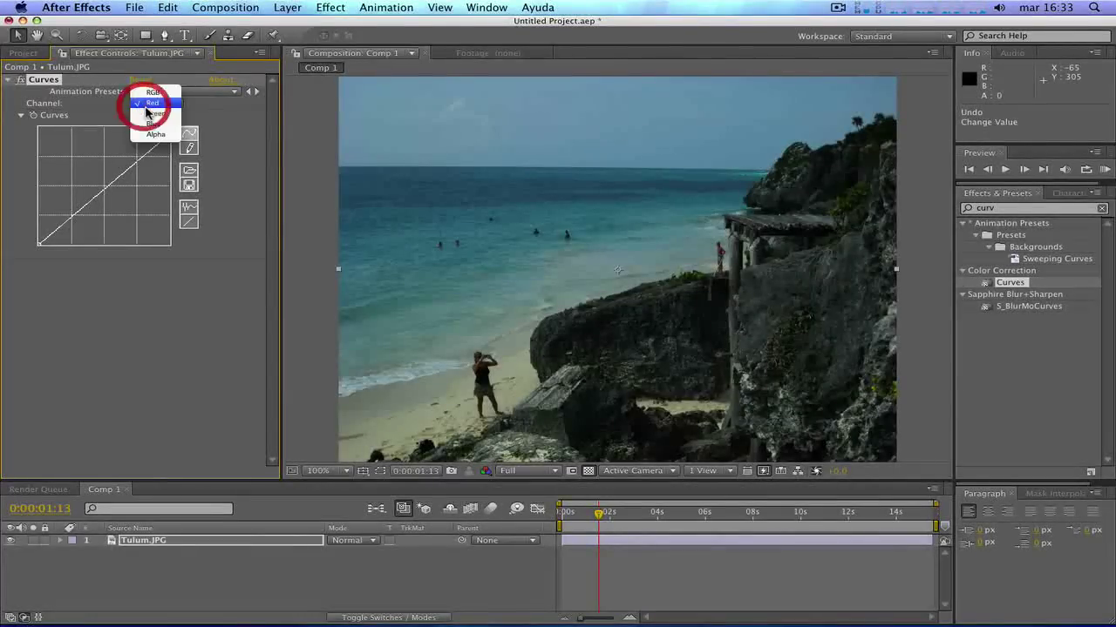
left_click(148, 90)
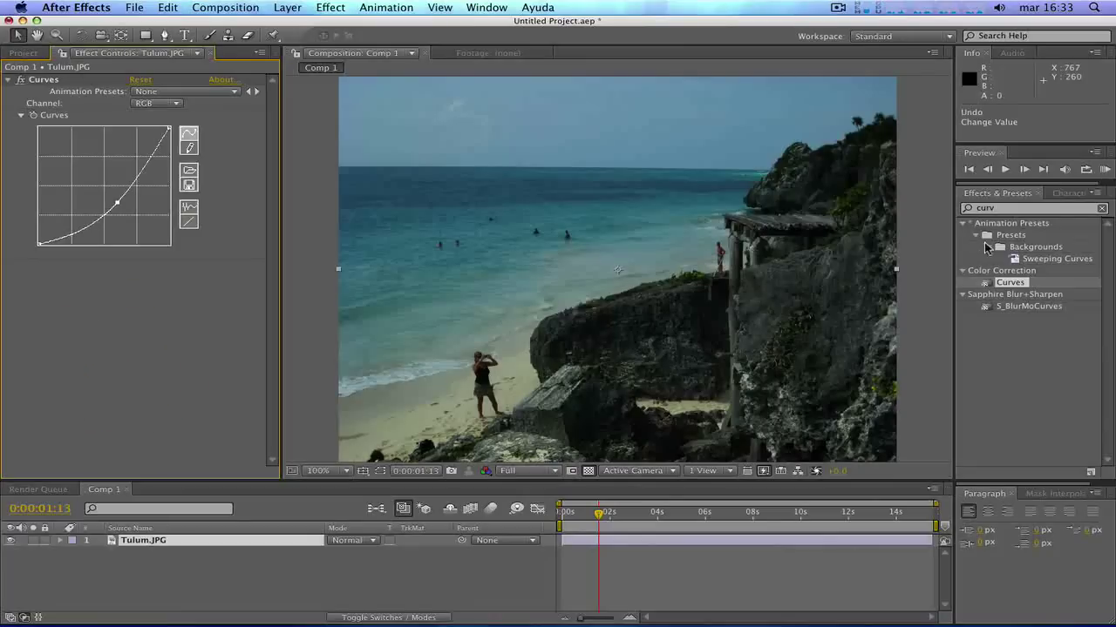
- Search 'hue' and apply Hue/Saturation after Curves on the beach photo
left_click(994, 208)
type("huev")
key("BackSpace")
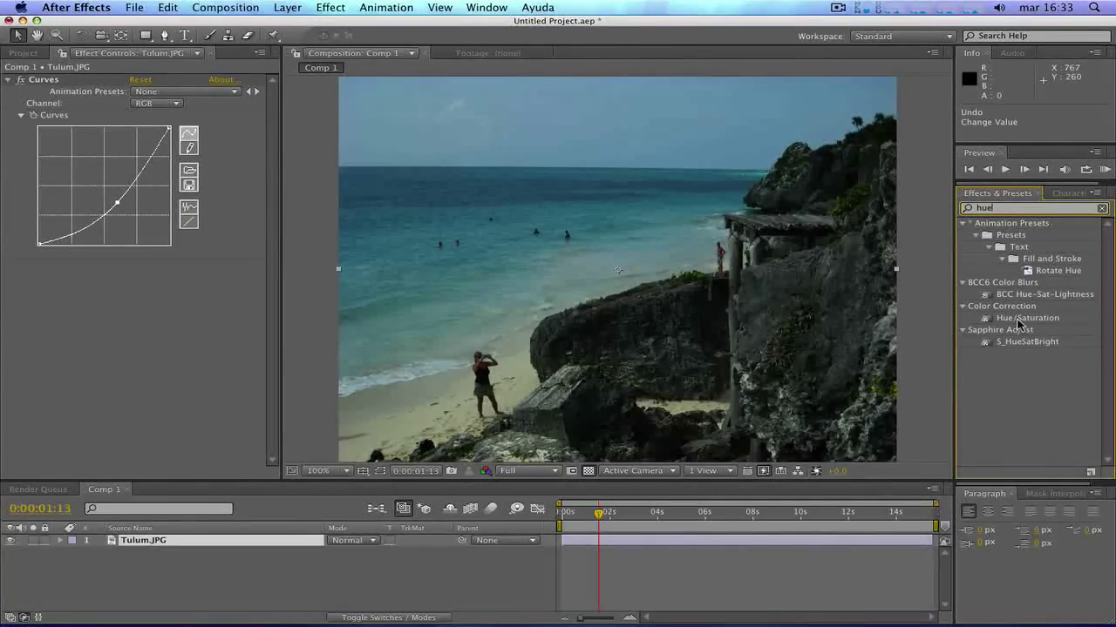
double_click(1019, 319)
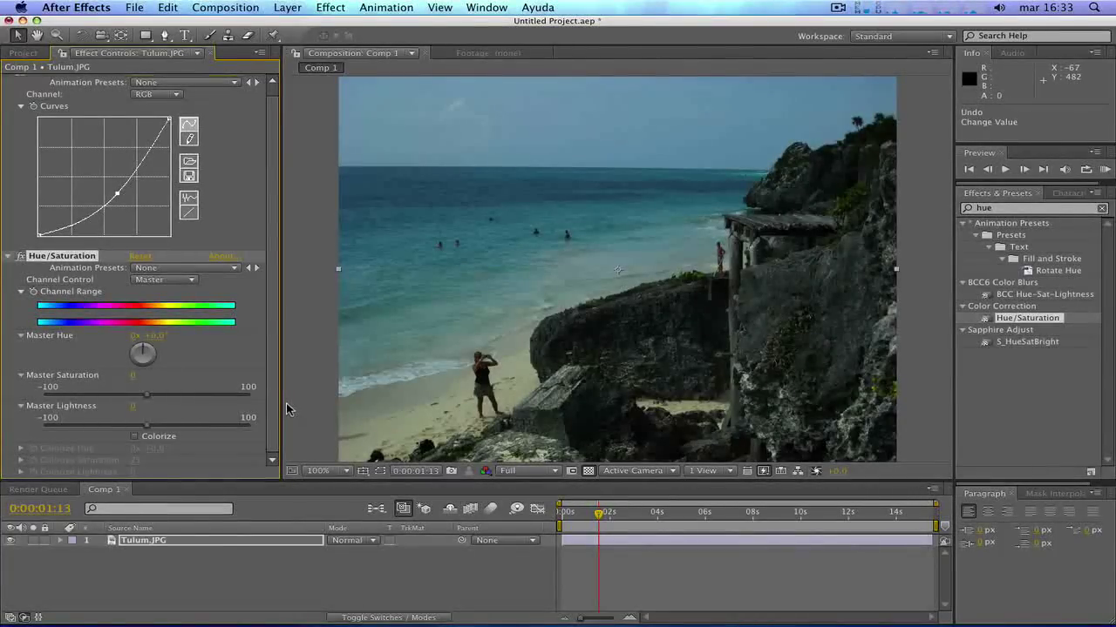
- In the Blues range, keep Saturation at 0 and darken the Lightness
left_click(165, 280)
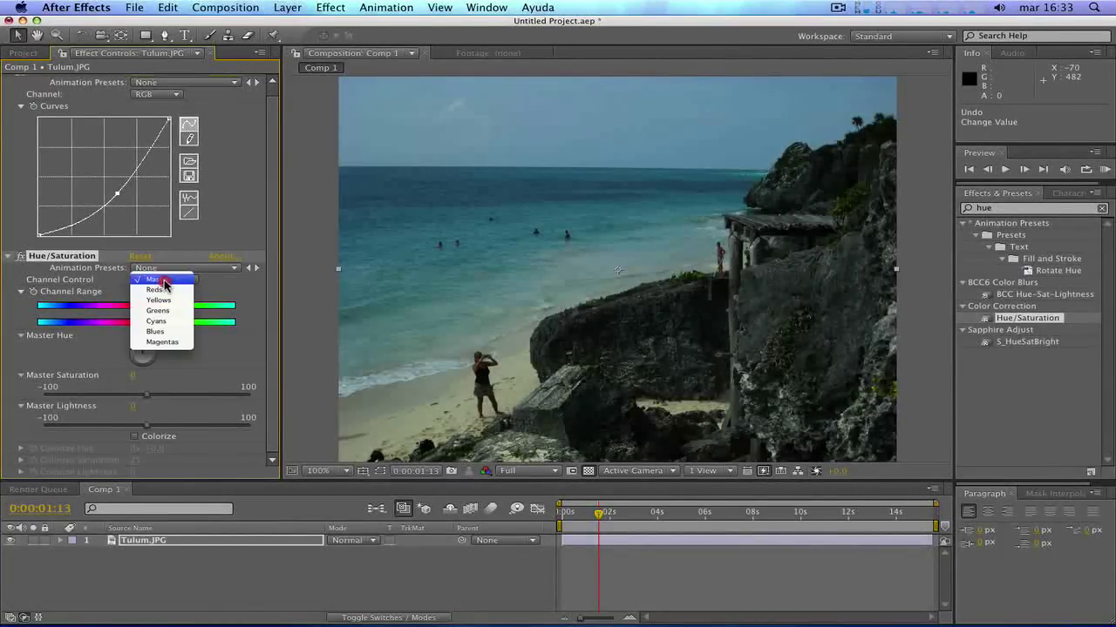
left_click(159, 331)
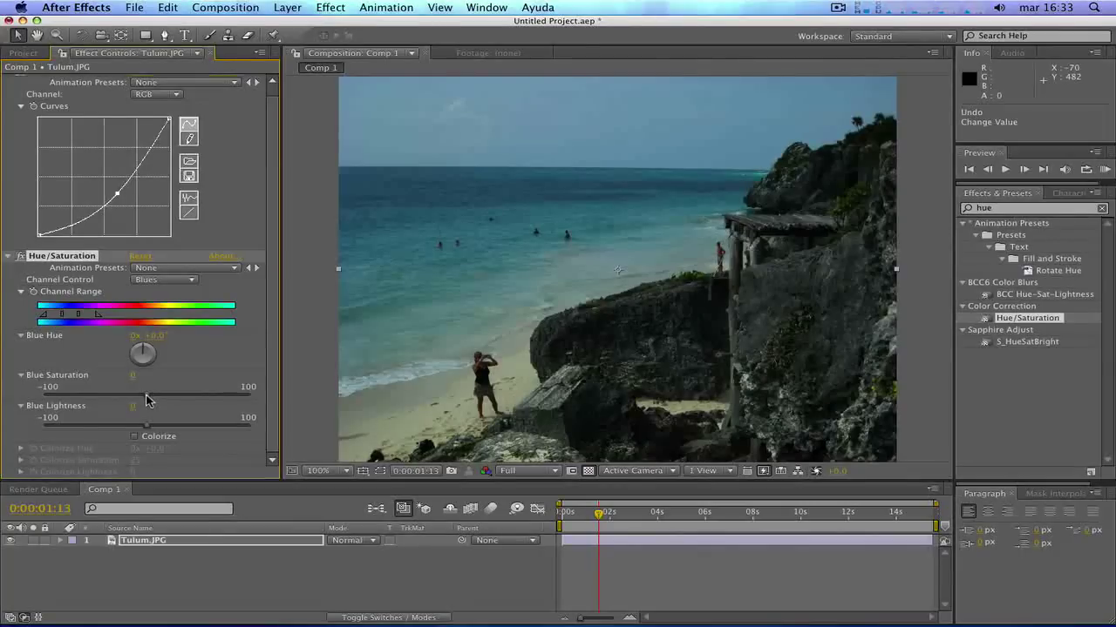
mouse_move(146, 398)
left_mouse_down()
mouse_move(76, 401)
mouse_move(219, 397)
mouse_move(109, 405)
mouse_move(209, 401)
left_mouse_up()
left_click(209, 400)
left_click(144, 426)
mouse_move(145, 429)
left_mouse_down()
mouse_move(59, 435)
mouse_move(120, 435)
left_mouse_up()
- In the Cyans range, set Lightness to -63 and Saturation to -7
left_click(168, 279)
left_click(167, 267)
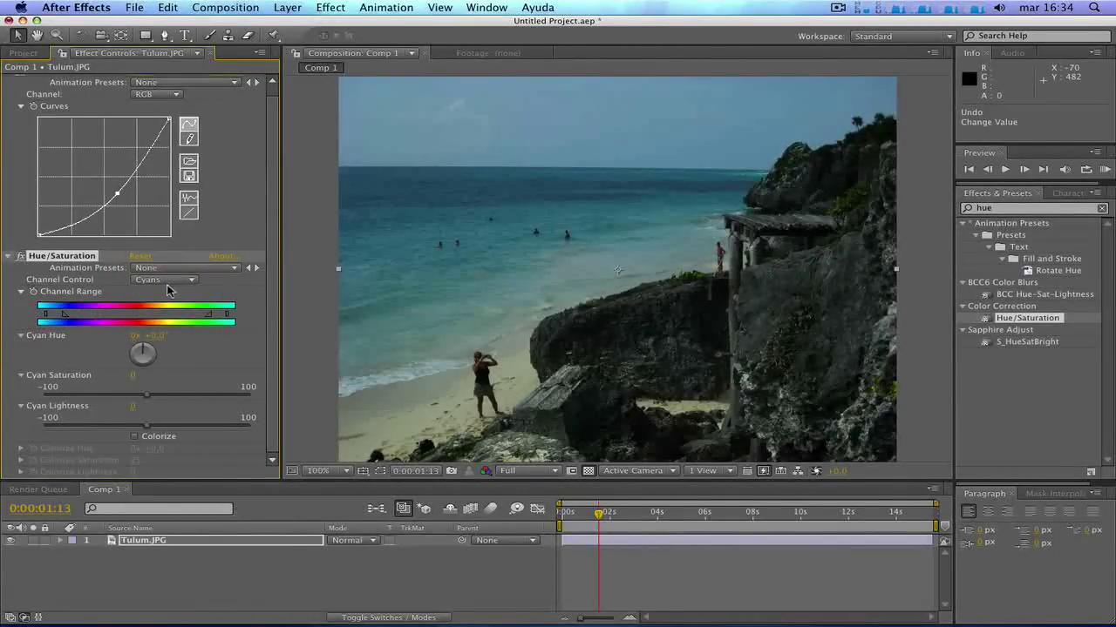
left_click_drag(146, 425, 85, 437)
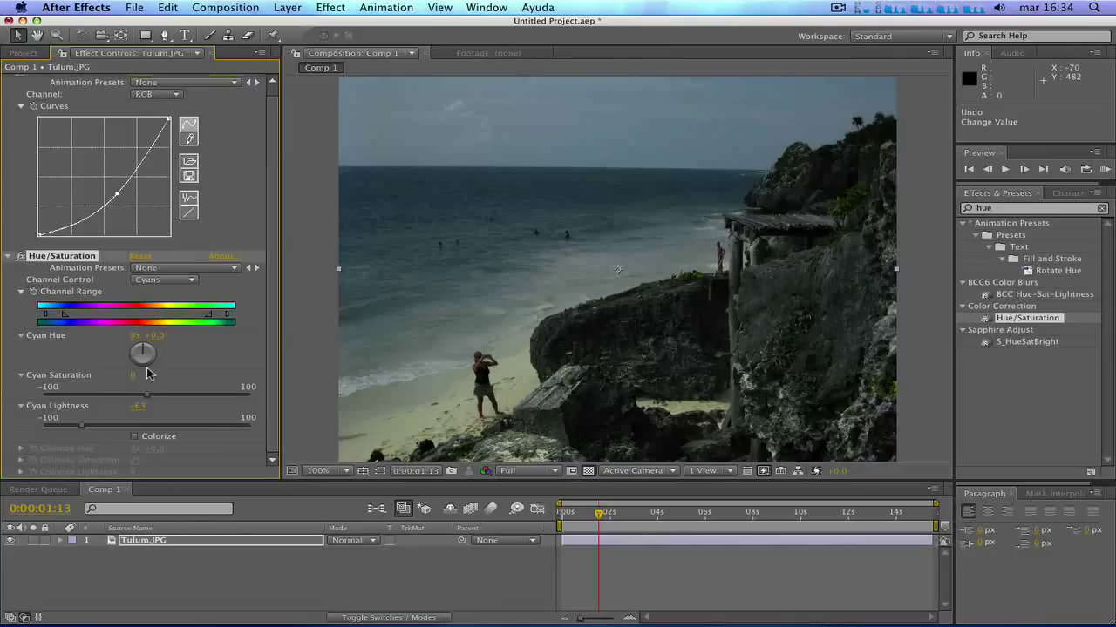
left_click_drag(145, 398, 137, 401)
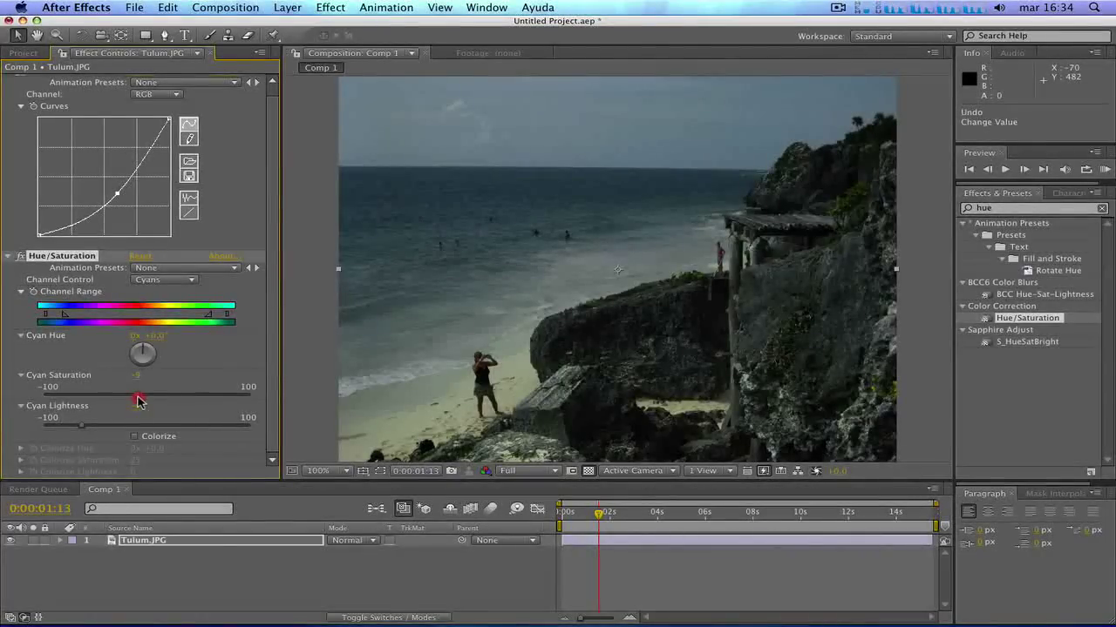
left_click(24, 53)
left_click(93, 53)
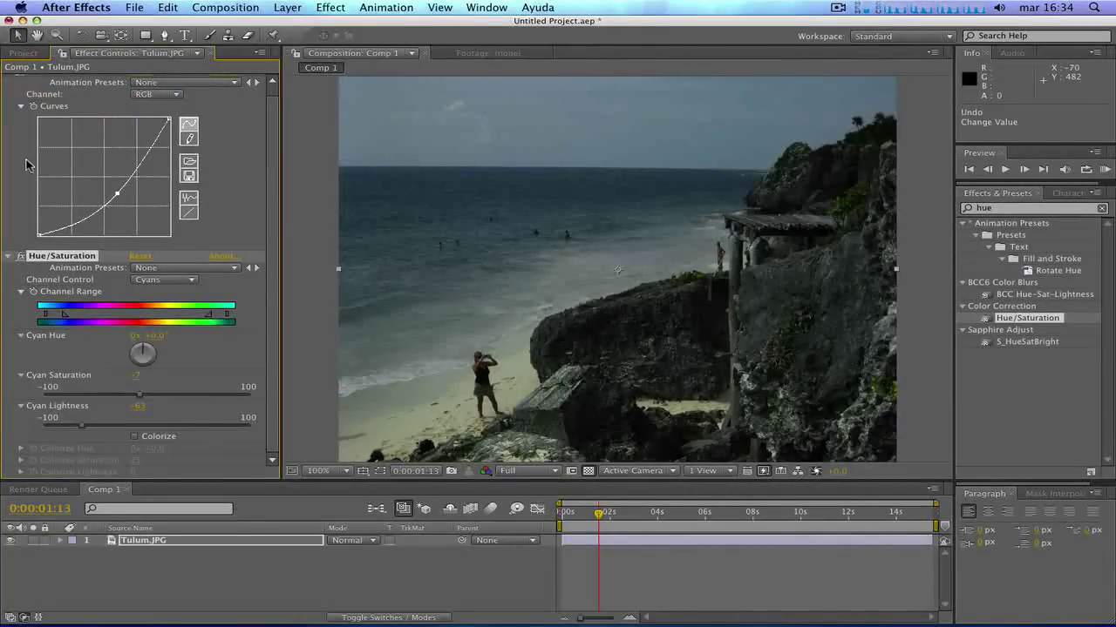
scroll(19, 166, "up", 1)
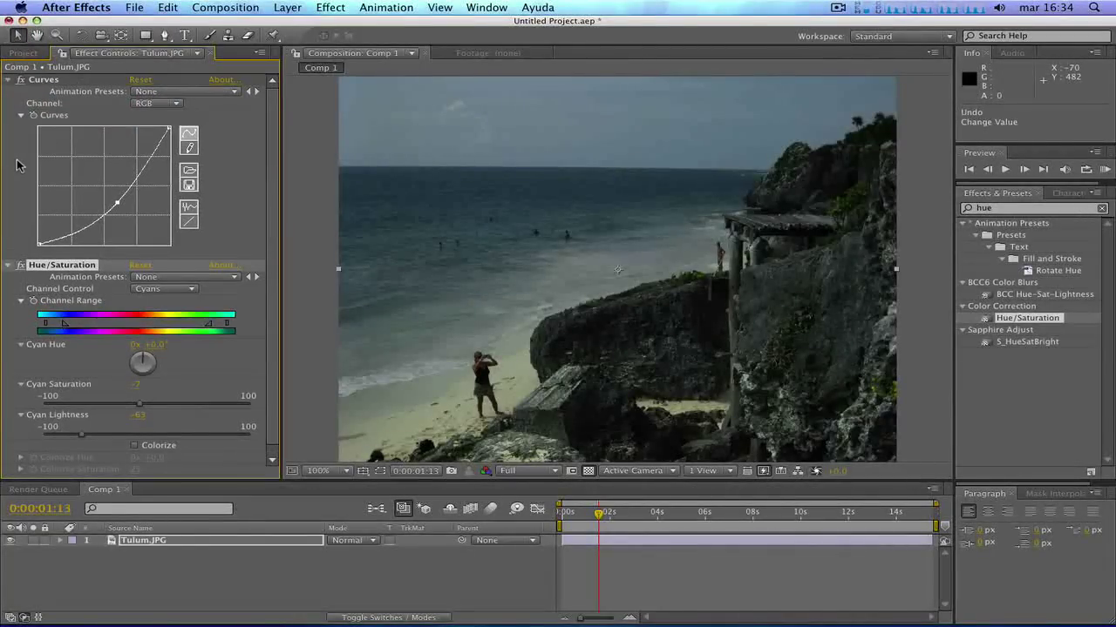
- Collapse both effects, toggle Curves and Hue/Saturation off and back on, then reopen Curves
left_click(7, 267)
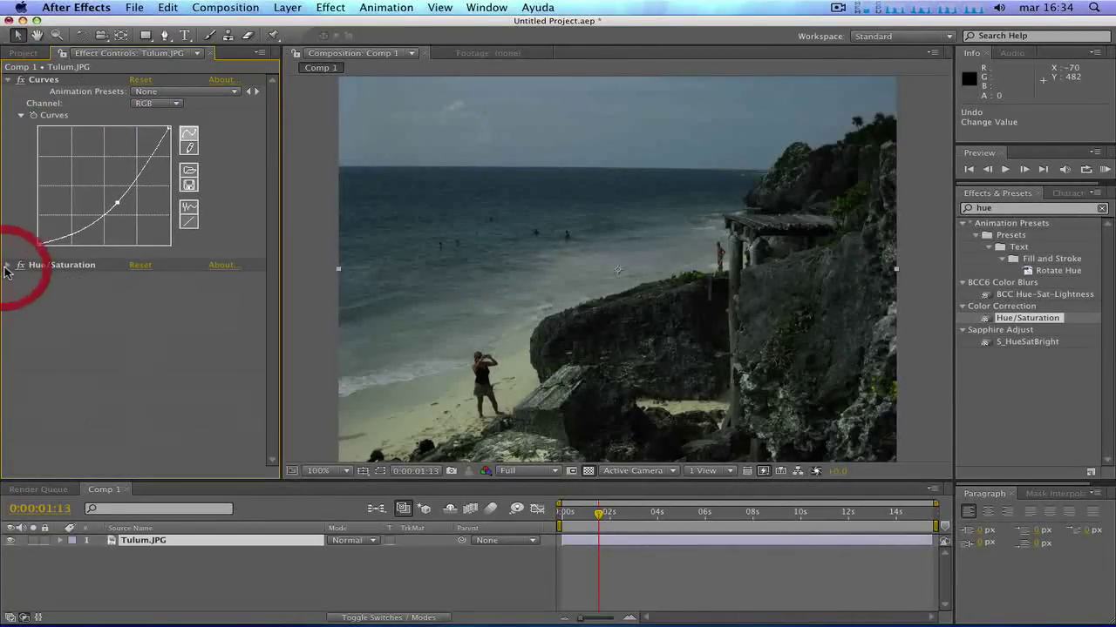
left_click(7, 81)
left_click(20, 92)
left_click(20, 79)
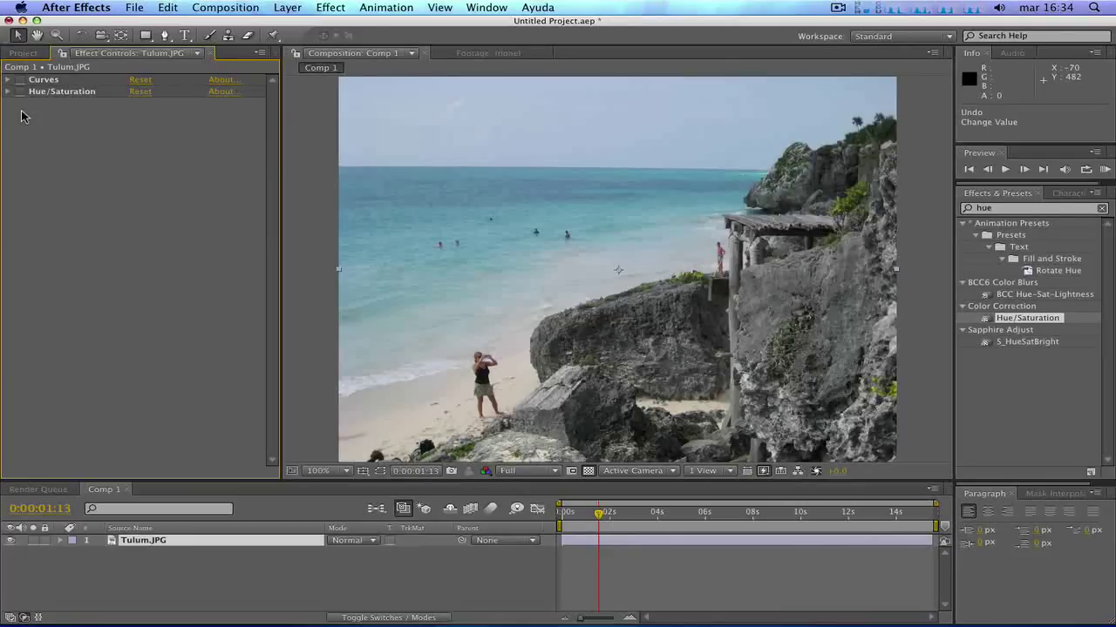
left_click(20, 91)
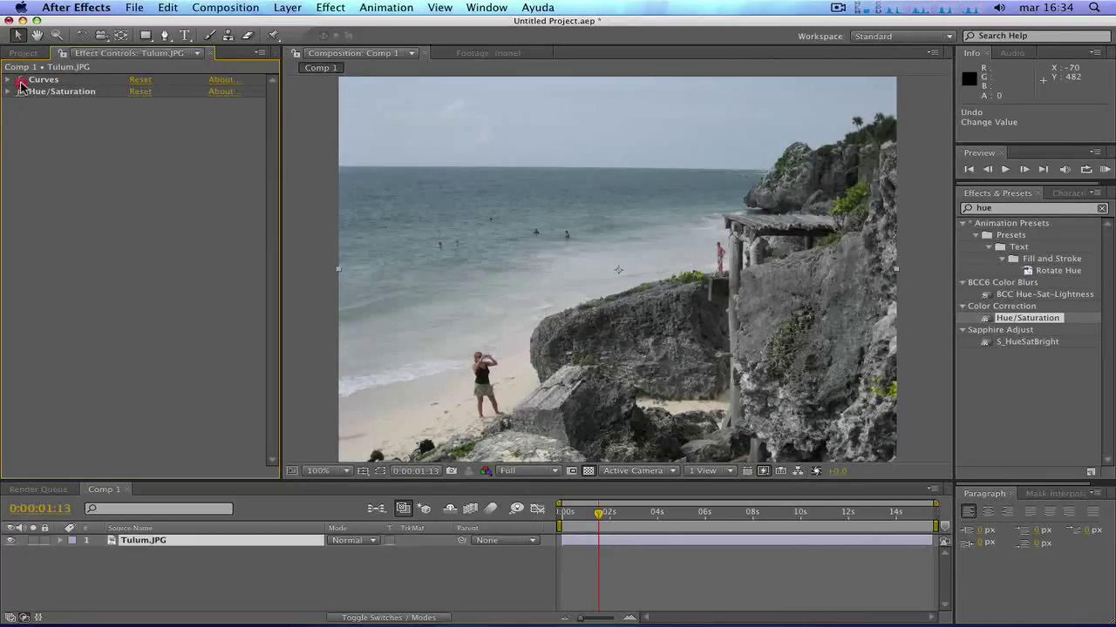
left_click(20, 79)
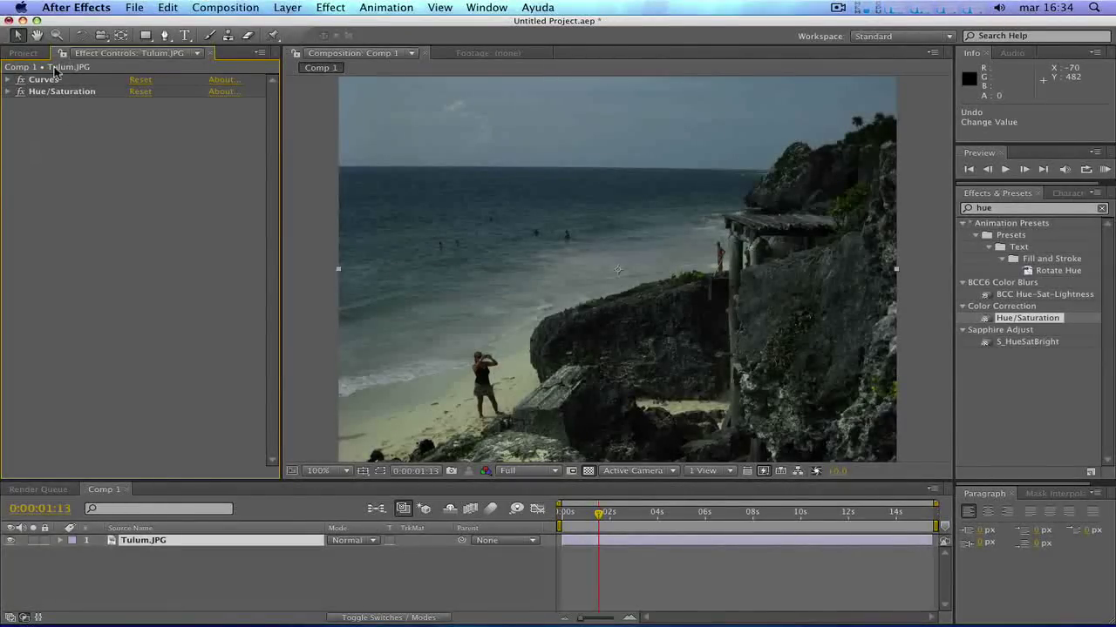
left_click(9, 80)
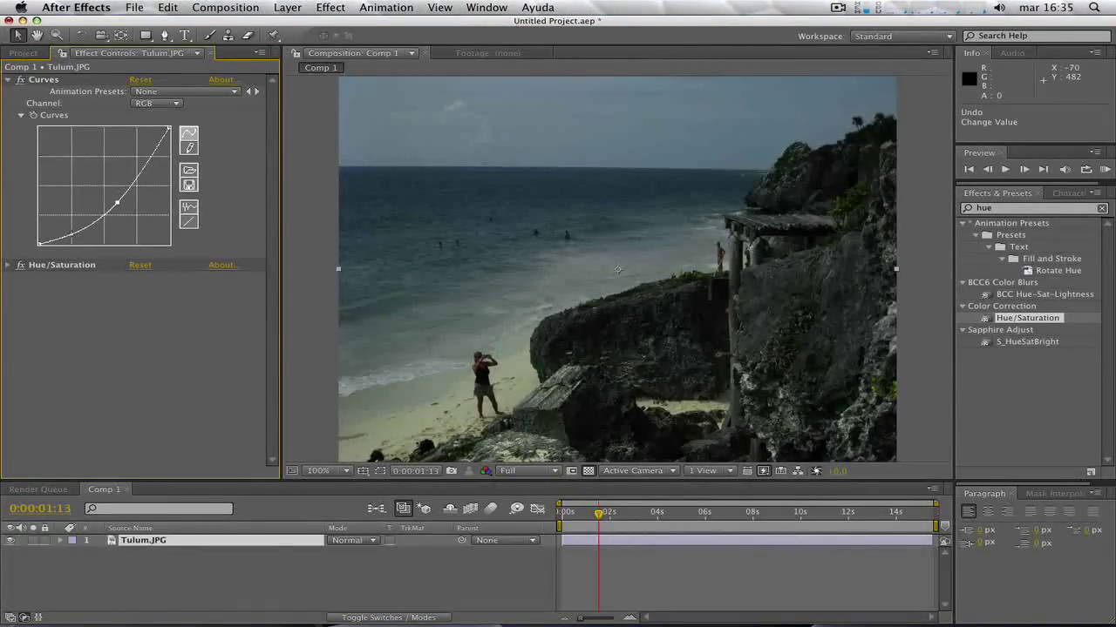
- Nudge the shadow point, add an upper curve point pulled slightly down, then collapse Curves
left_click_drag(72, 231, 74, 237)
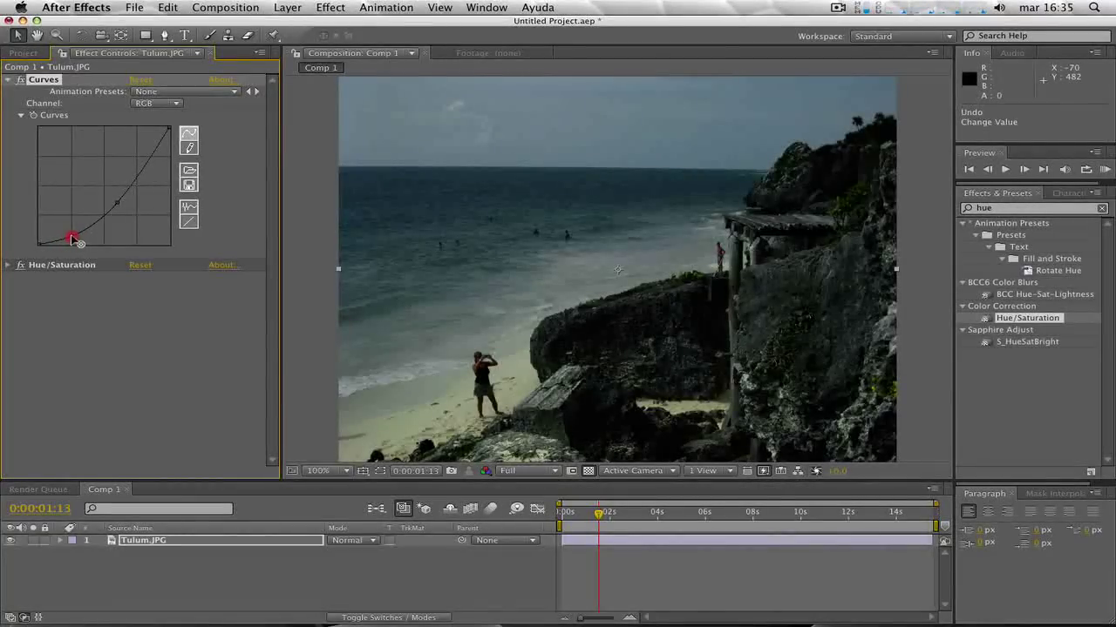
left_click(73, 238)
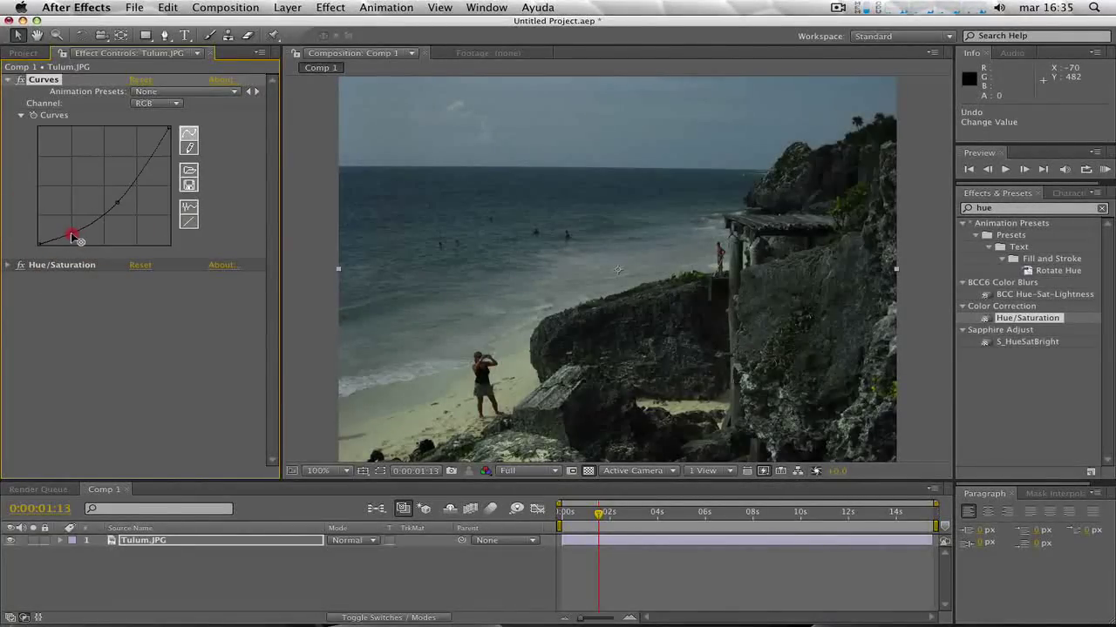
left_click_drag(73, 238, 72, 233)
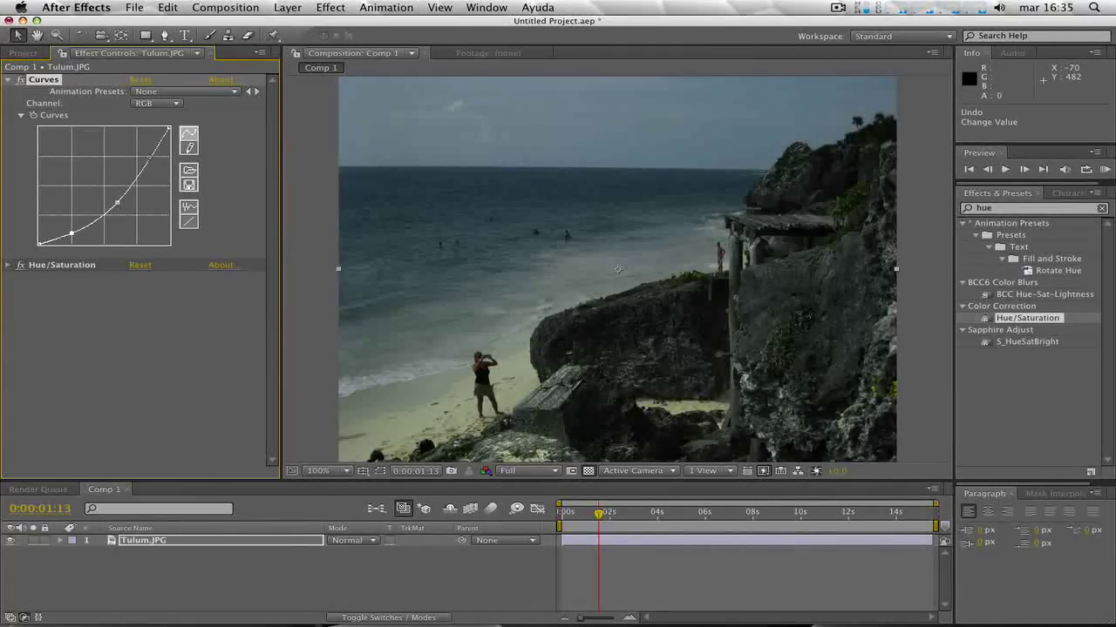
left_click_drag(149, 160, 155, 163)
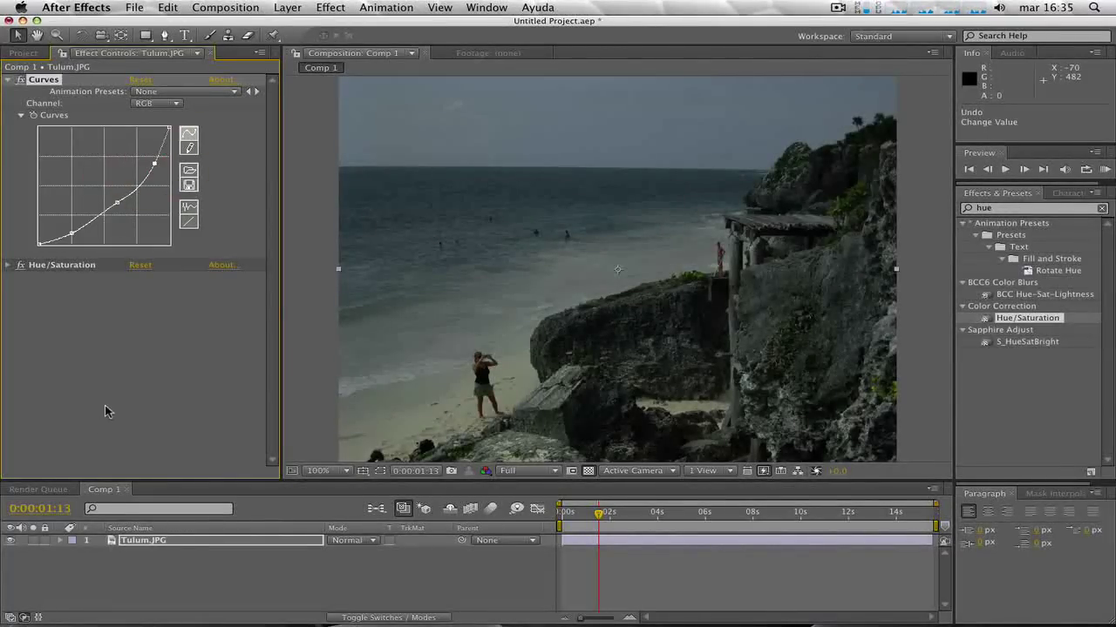
left_click(103, 361)
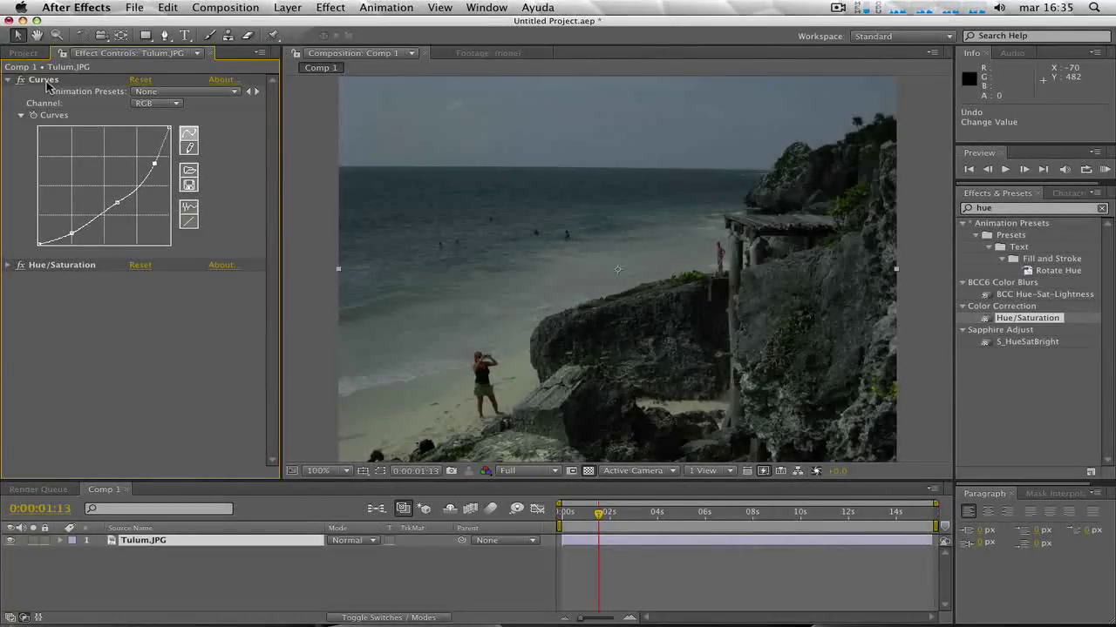
left_click(9, 80)
left_click(100, 131)
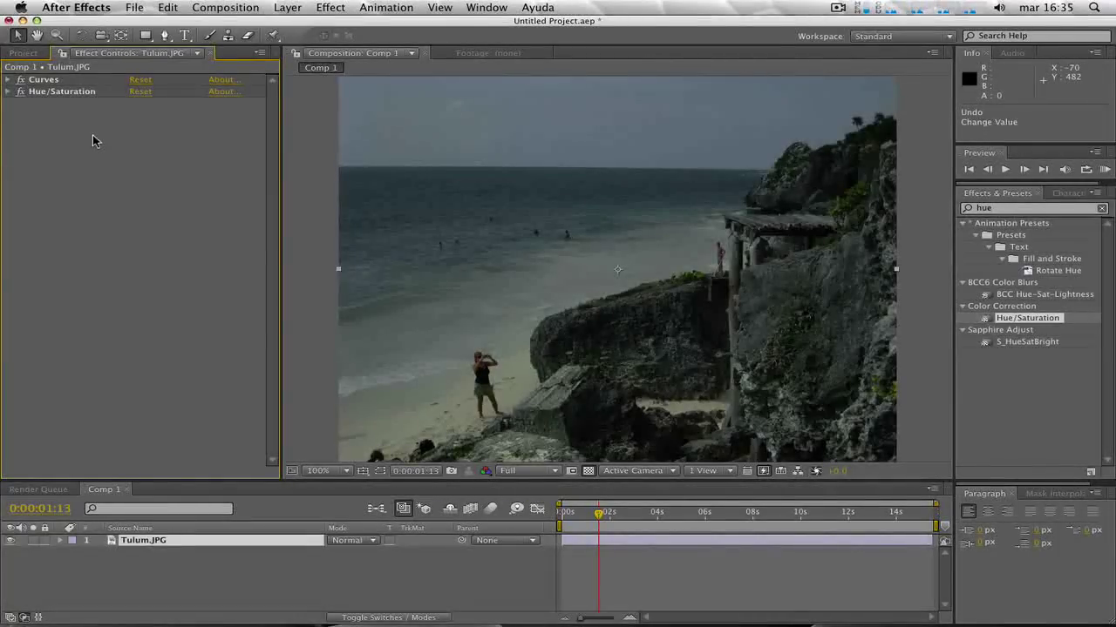
- Toggle Curves and Hue/Saturation off and on to compare, ending with both switched off
left_click(9, 80)
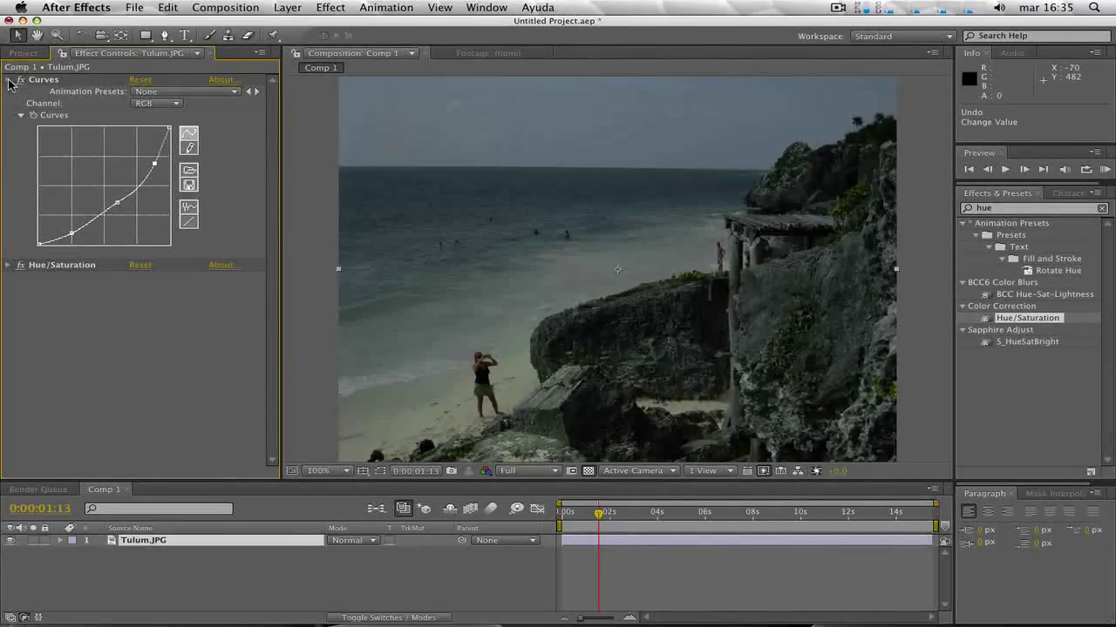
left_click(9, 80)
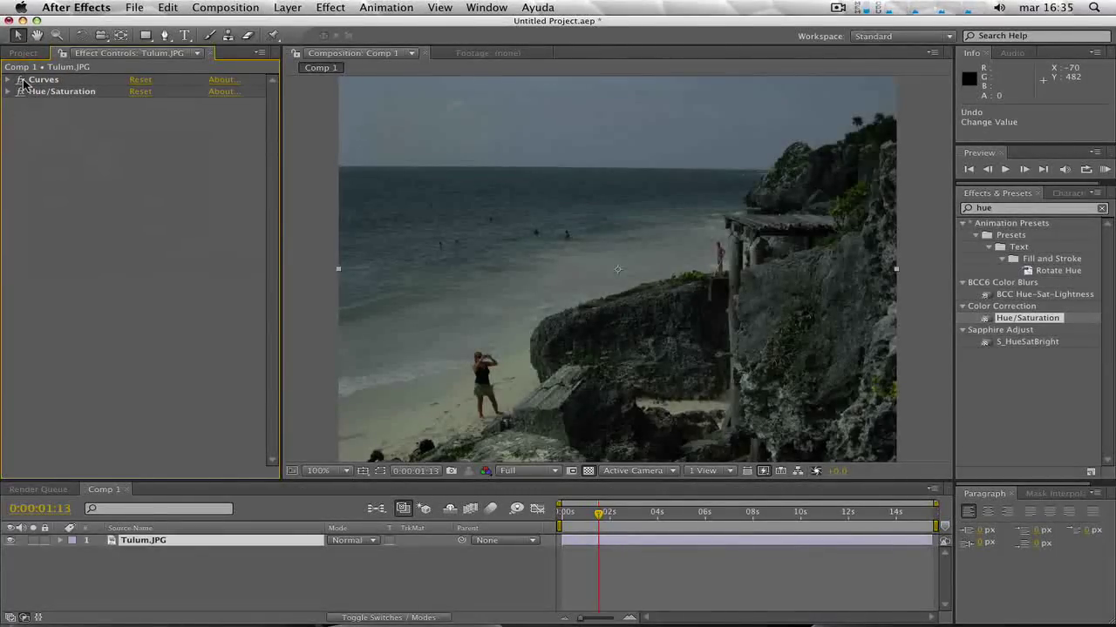
left_click(21, 79)
left_click(21, 91)
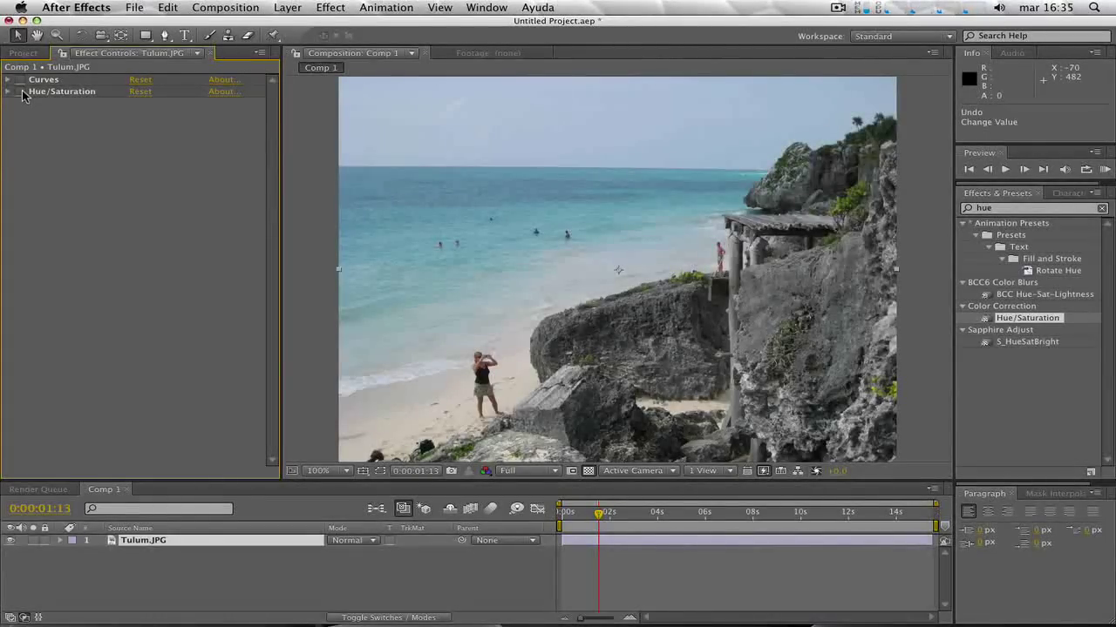
left_click(21, 92)
left_click(21, 79)
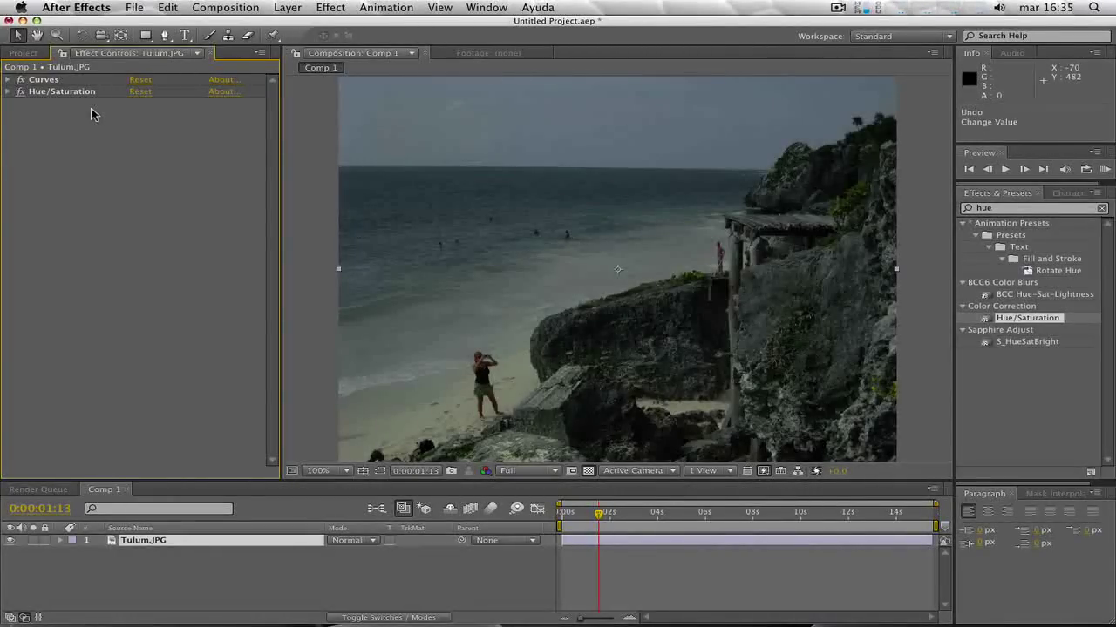
left_click(19, 79)
left_click(19, 90)
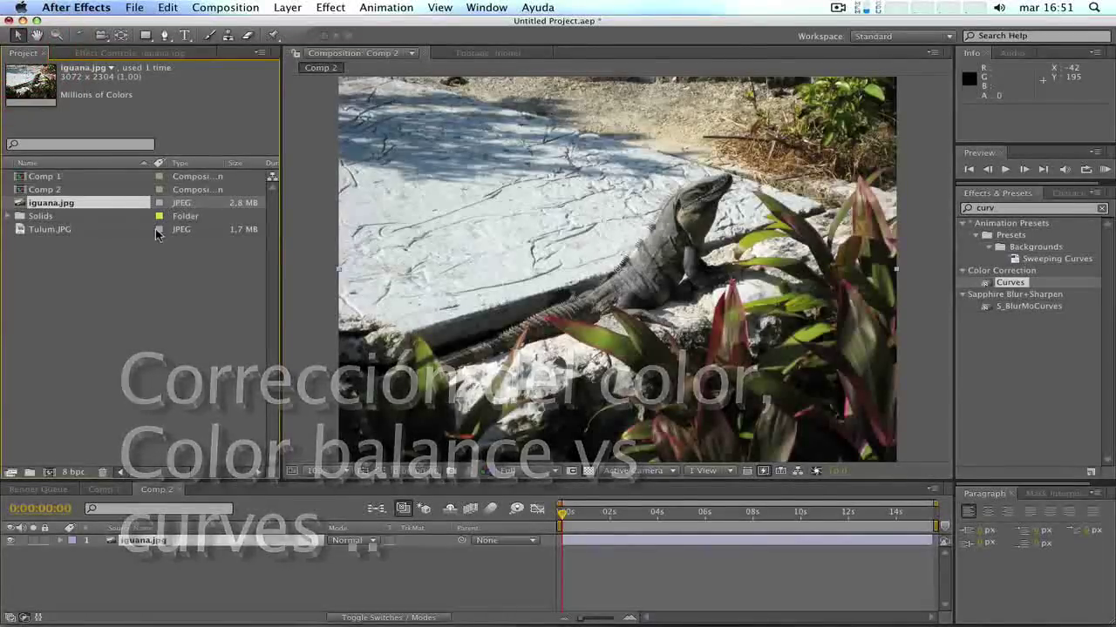
- Search the Effects & Presets library for 'color ba' to find Color Balance
scroll(401, 300, "down", 2)
scroll(401, 301, "up", 2)
left_click(206, 320)
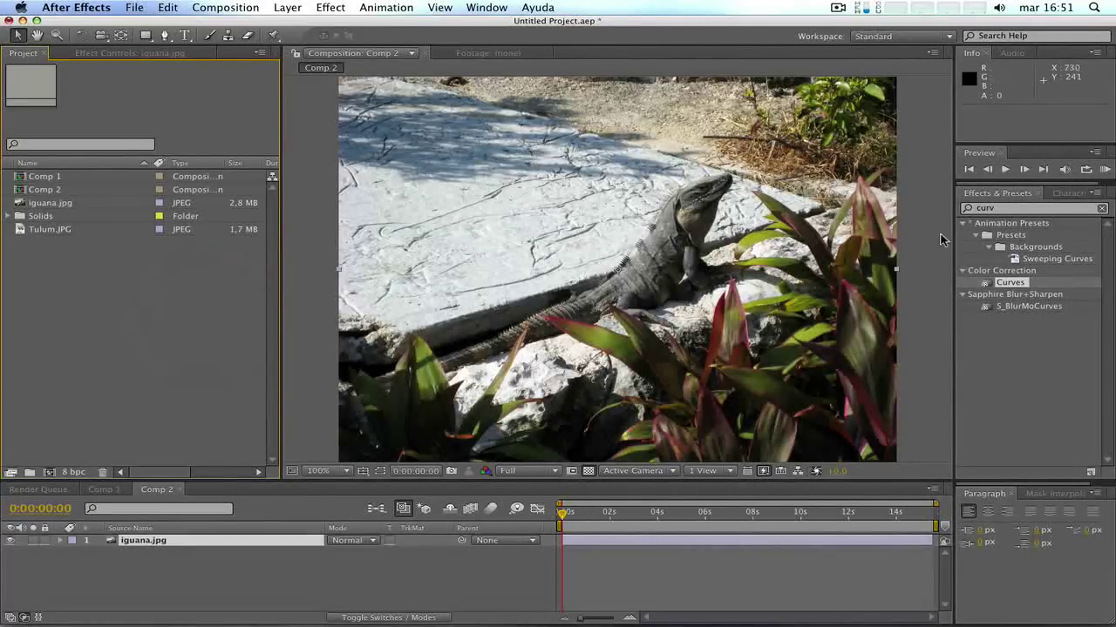
left_click(1007, 210)
type("color")
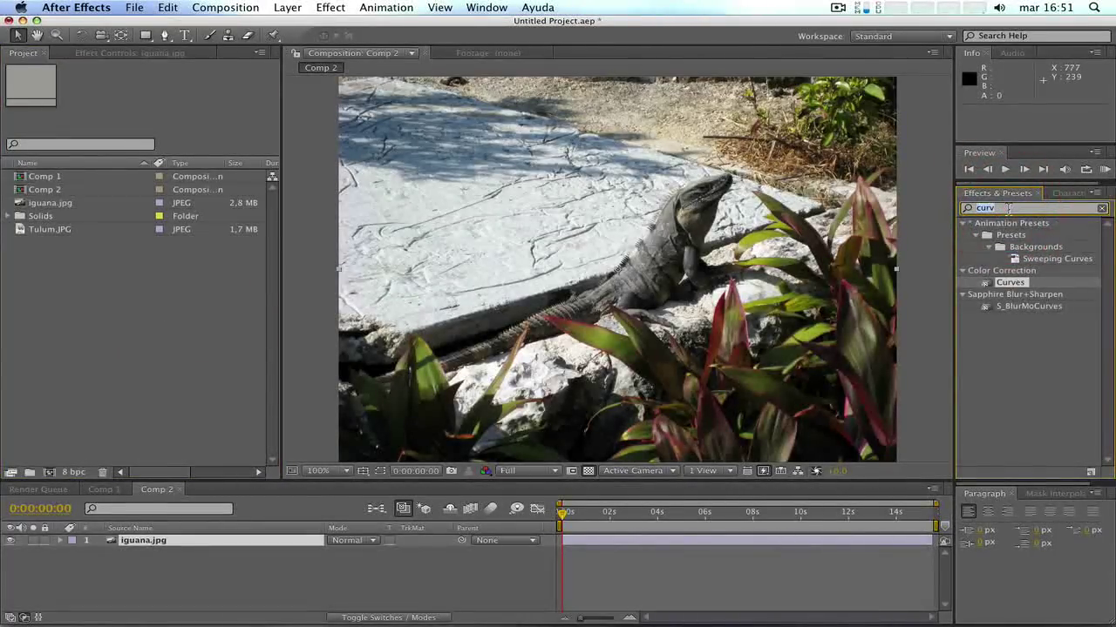
type(" bal")
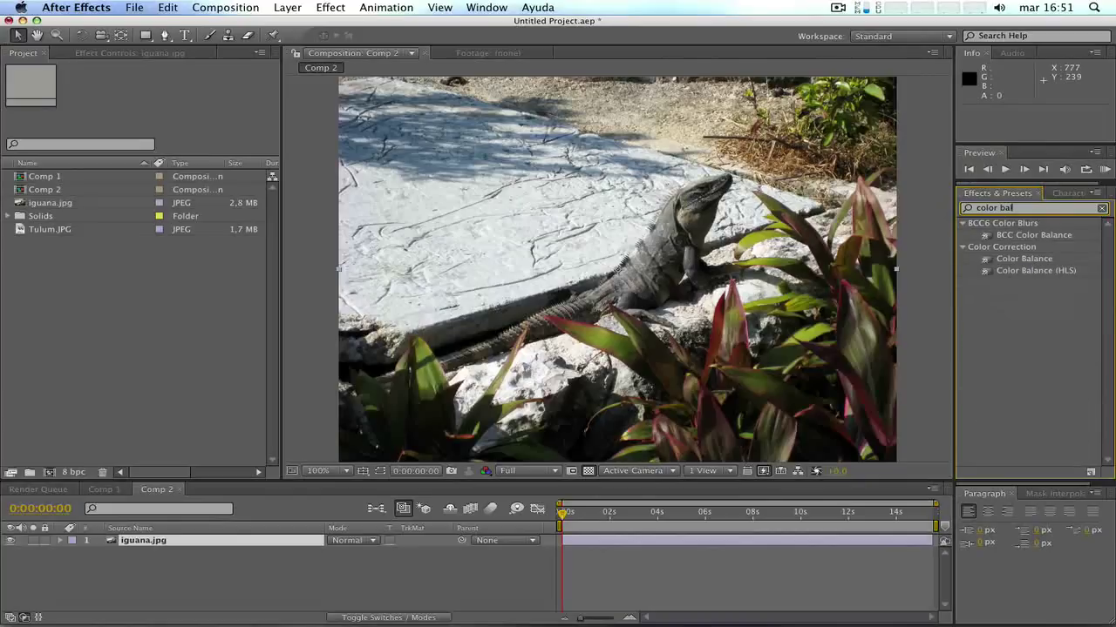
- Apply Color Correction > Color Balance to the iguana.jpg layer, leaving all values at 0.0
double_click(1025, 259)
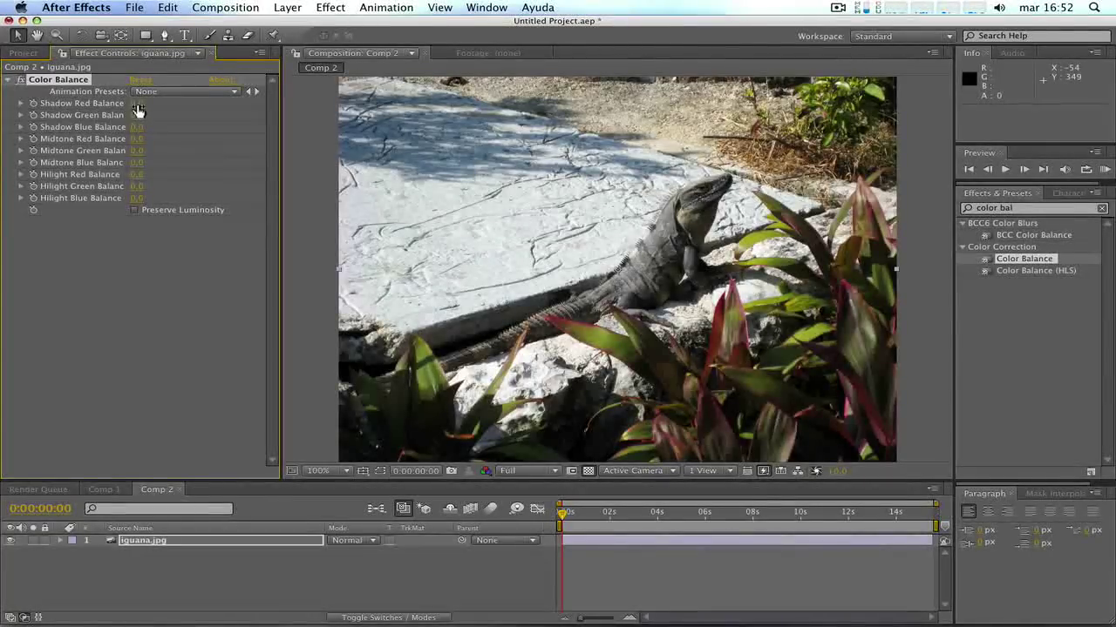
- Set Color Balance red to 13 shadows, 7 midtones, 10 highlights, then toggle it to compare
left_click_drag(150, 104, 146, 105)
left_click_drag(144, 142, 148, 139)
left_click(139, 176)
left_click_drag(139, 177, 143, 175)
left_click(21, 80)
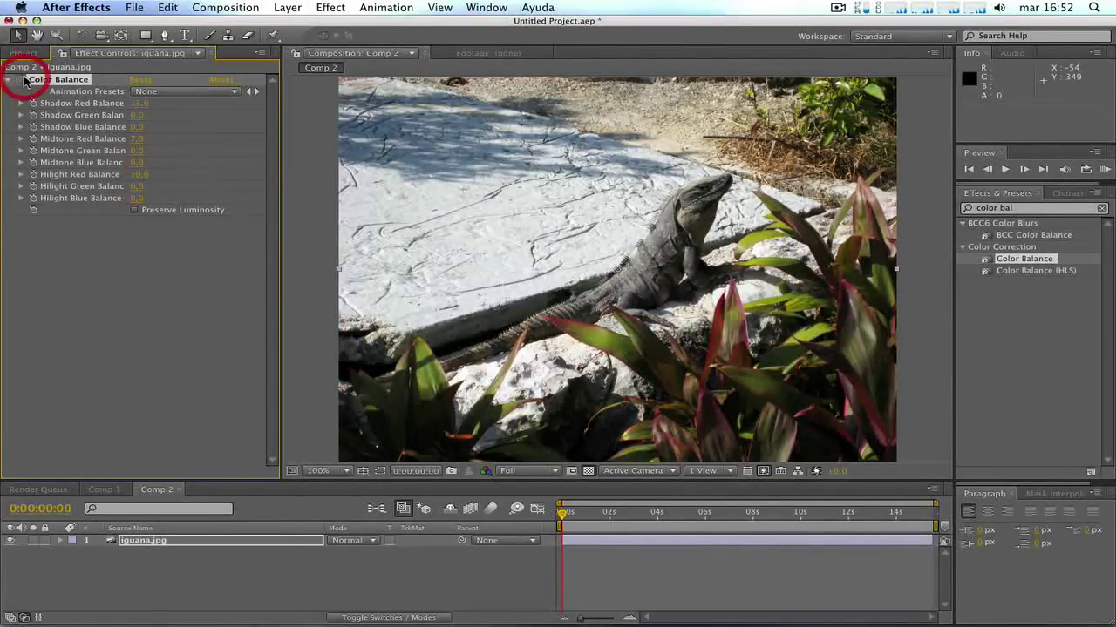
left_click(21, 80)
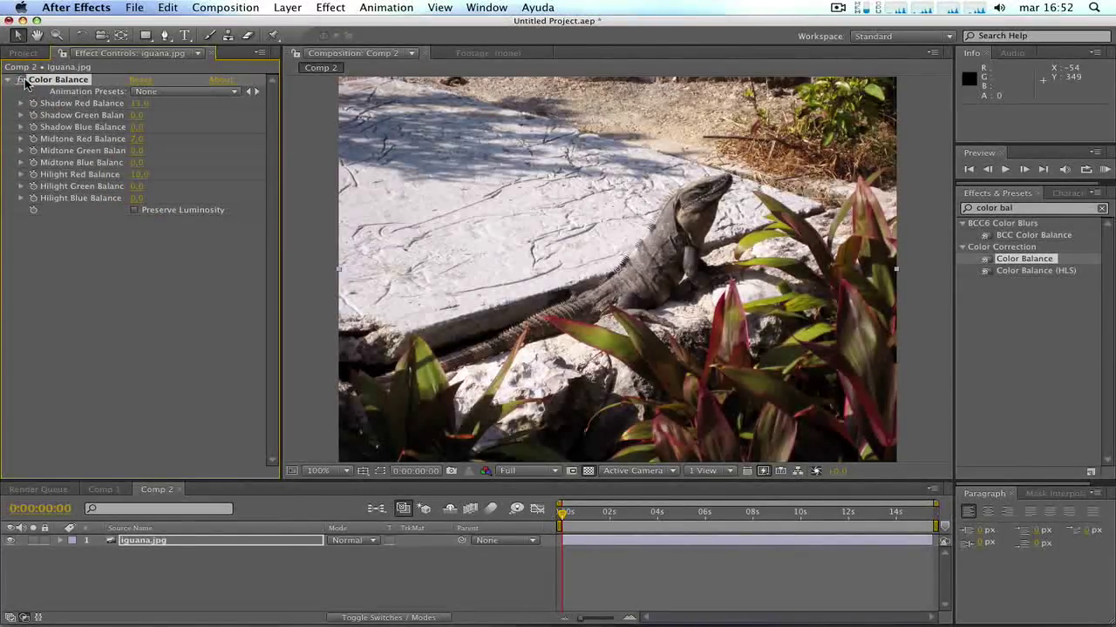
- Turn Color Balance on, reset it to zero, and raise Hilight and Midtone Blue balance
left_click(24, 80)
left_click(140, 80)
left_click_drag(137, 203, 142, 202)
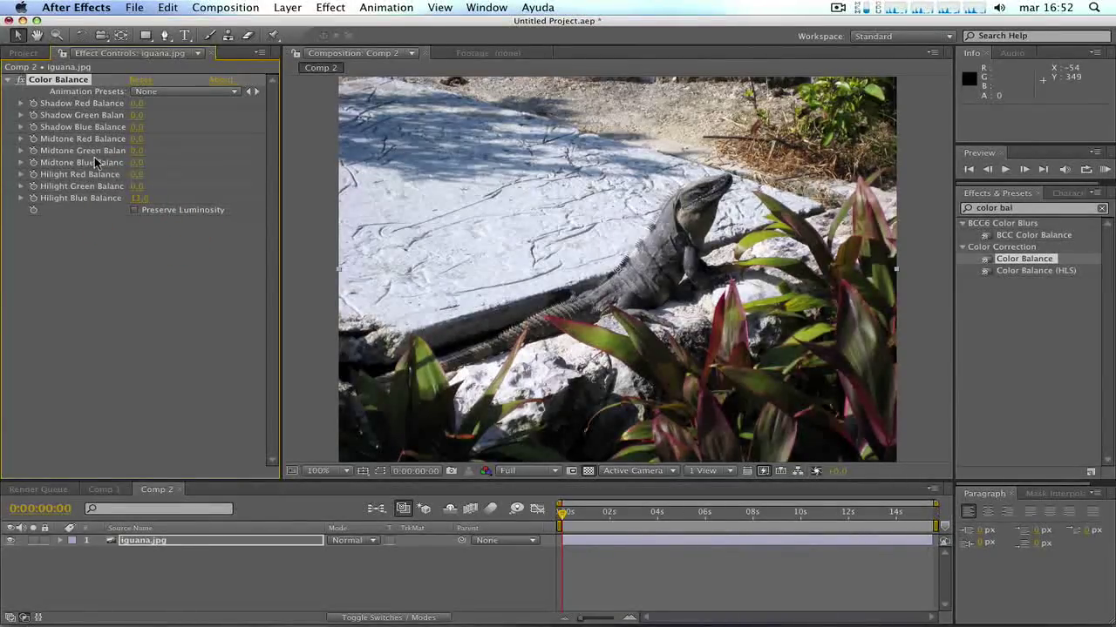
mouse_move(133, 164)
left_mouse_down()
mouse_move(149, 163)
mouse_move(146, 128)
left_mouse_up()
- Set Hilight Blue to 28 and Midtone Green to 11, then switch Color Balance off to compare
left_click(135, 198)
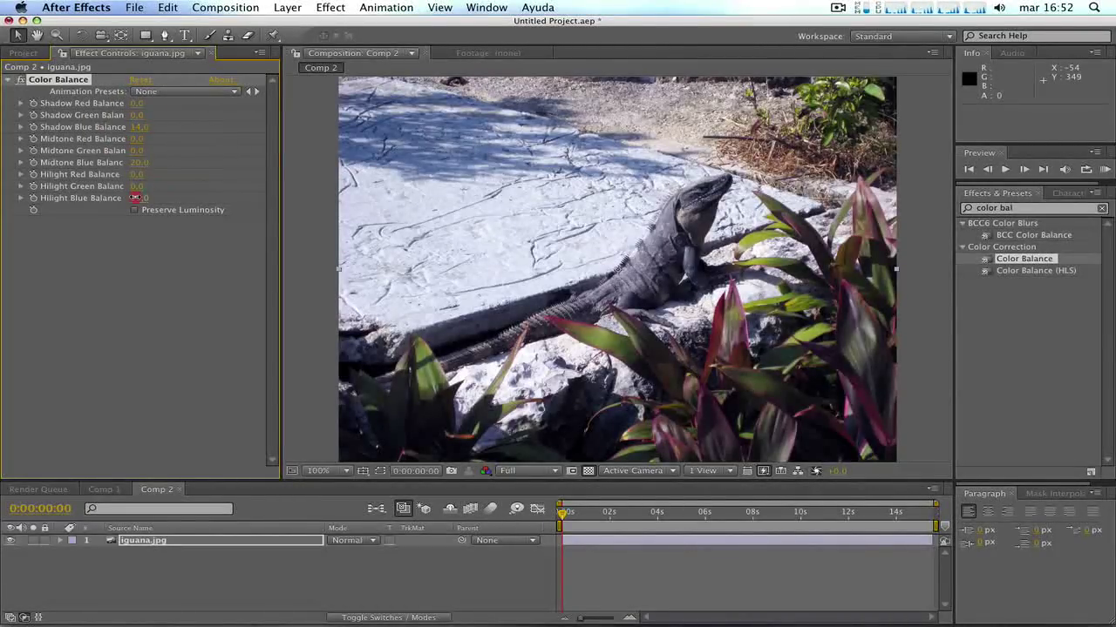
left_click_drag(150, 197, 142, 197)
mouse_move(137, 156)
left_mouse_down()
mouse_move(145, 163)
mouse_move(41, 119)
left_mouse_up()
left_click(21, 80)
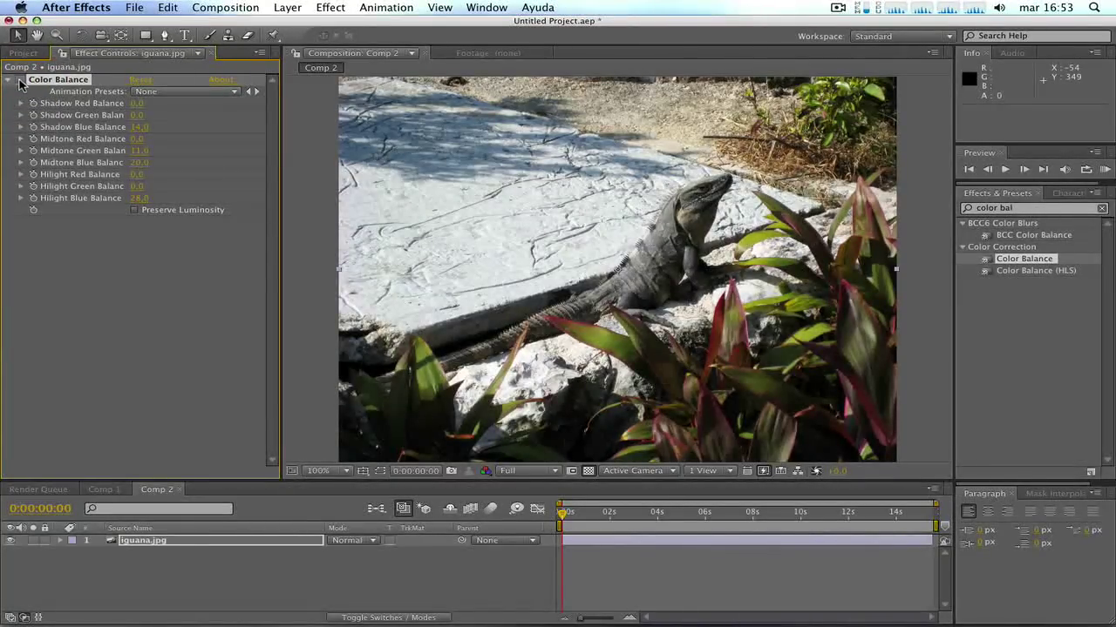
- Switch Color Balance on, then off again to compare the iguana photo, leaving it off
left_click(20, 80)
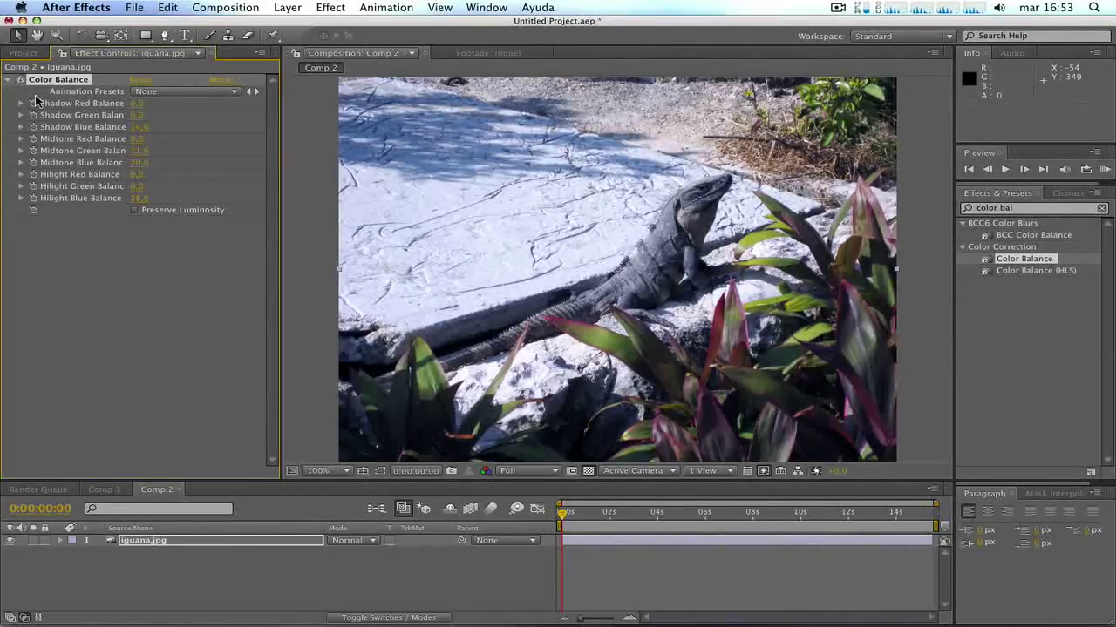
left_click(61, 242)
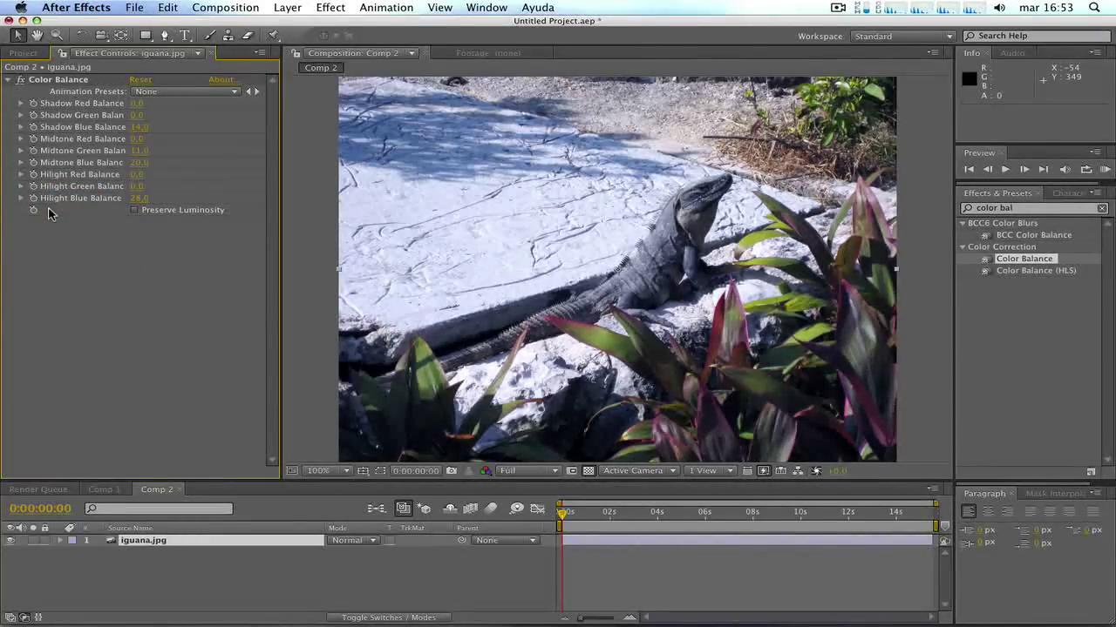
left_click(53, 80)
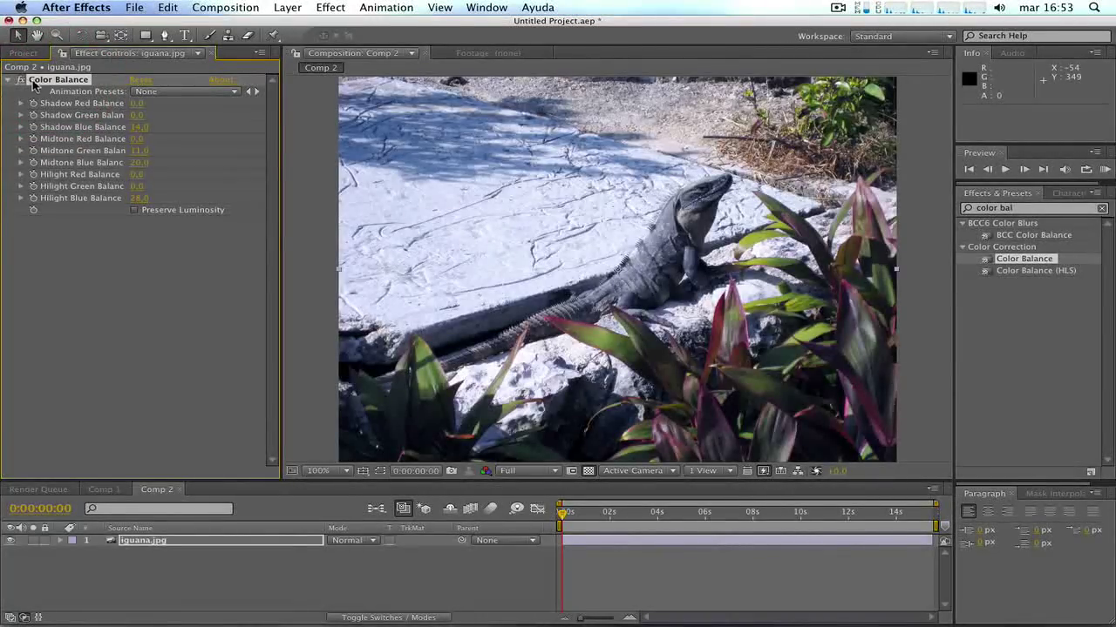
left_click(26, 80)
left_click(1036, 210)
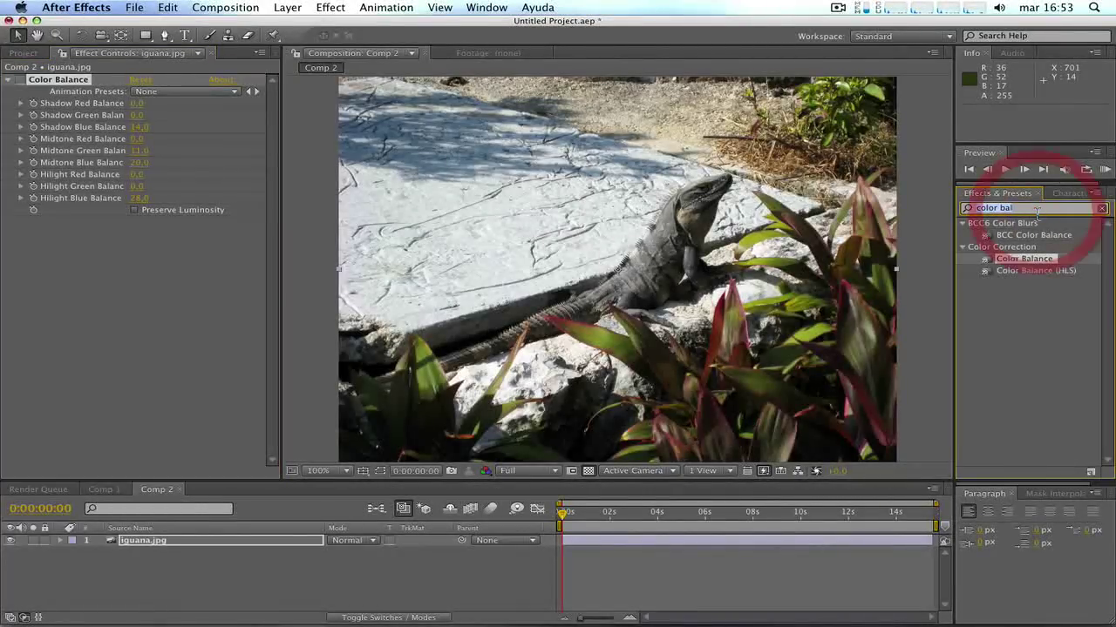
- Apply Curves from a 'curve' search to the iguana layer and add a point on its Red curve
type("curve")
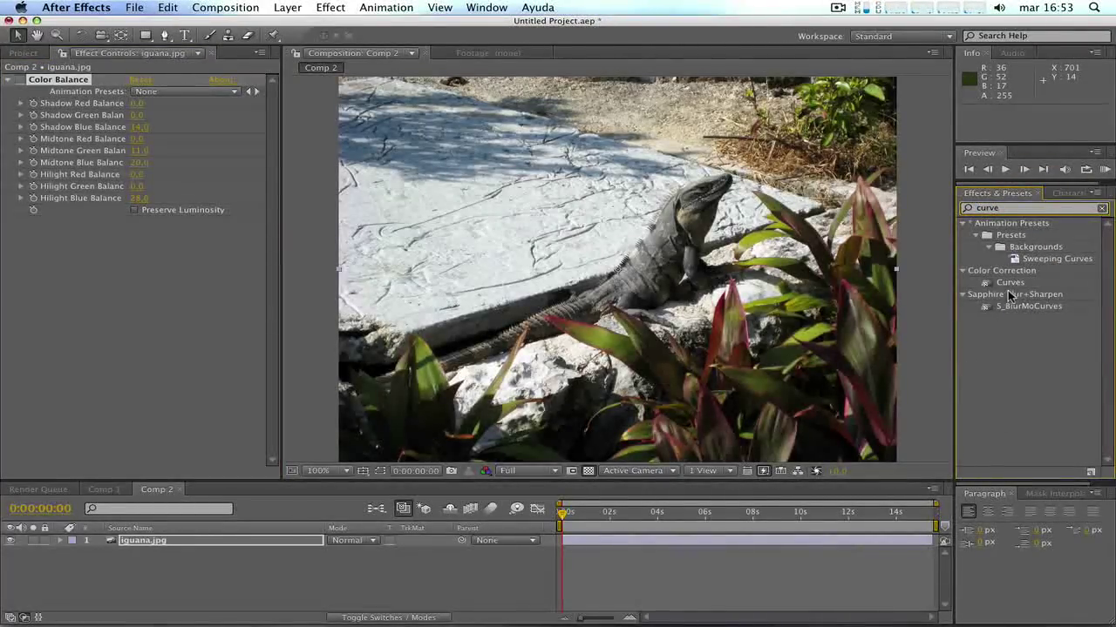
double_click(1011, 283)
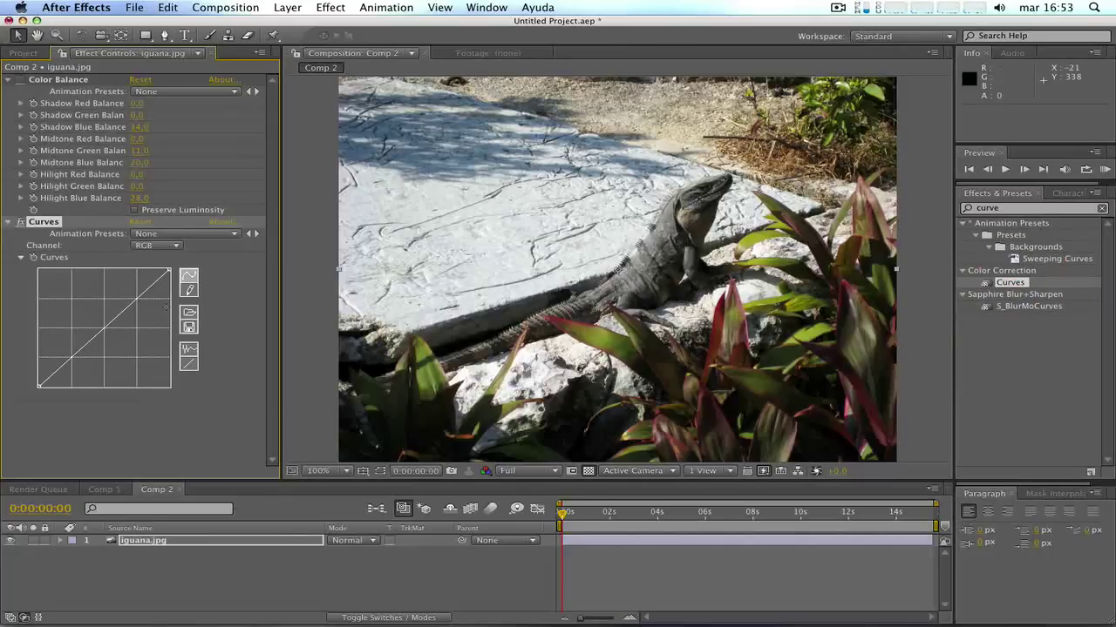
left_click(144, 247)
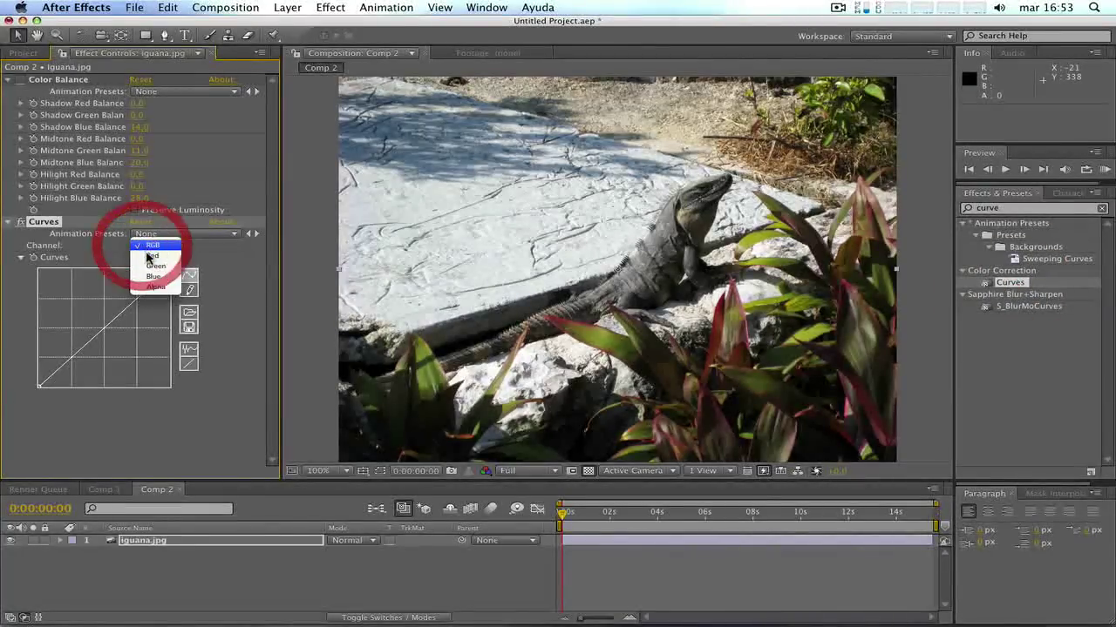
left_click(147, 259)
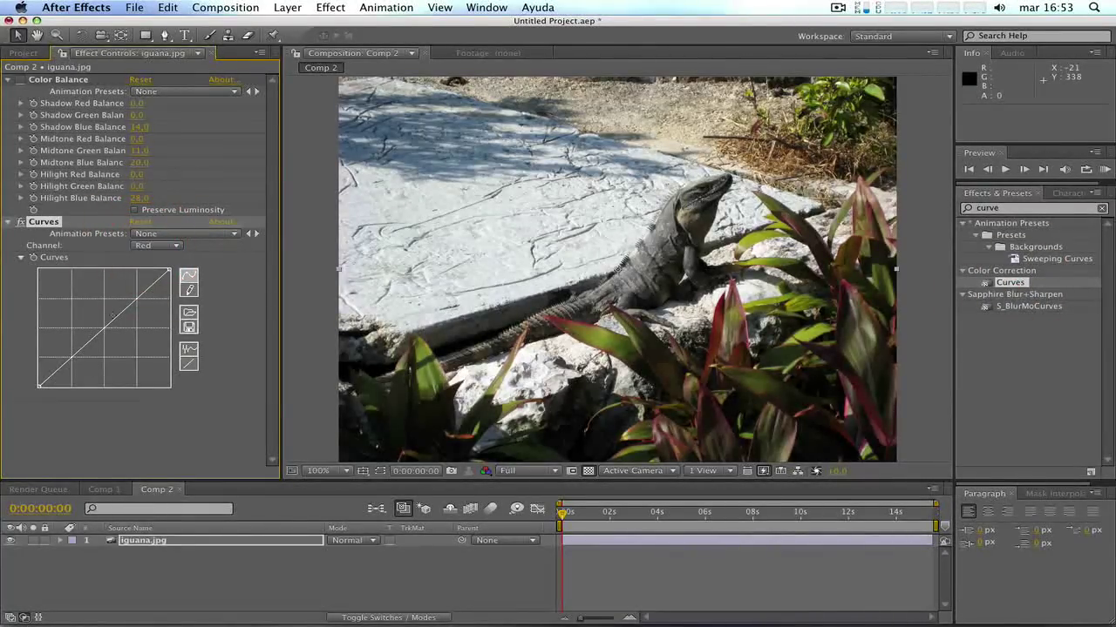
left_click(103, 336)
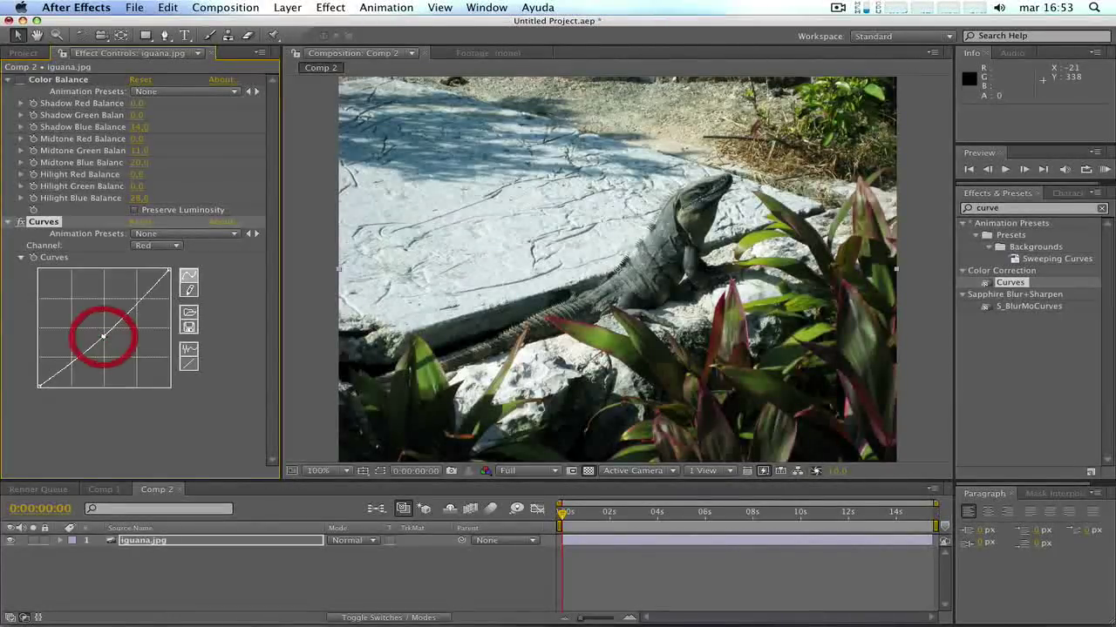
- Switch the Curves channel to Blue and add a midpoint on the blue curve
left_click(172, 247)
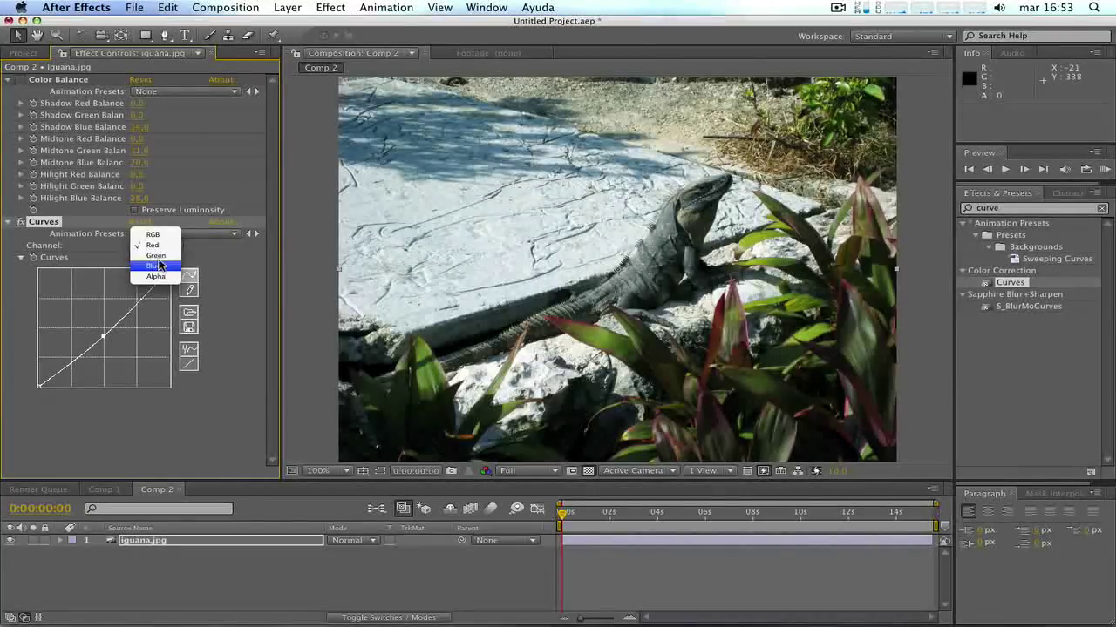
left_click(161, 268)
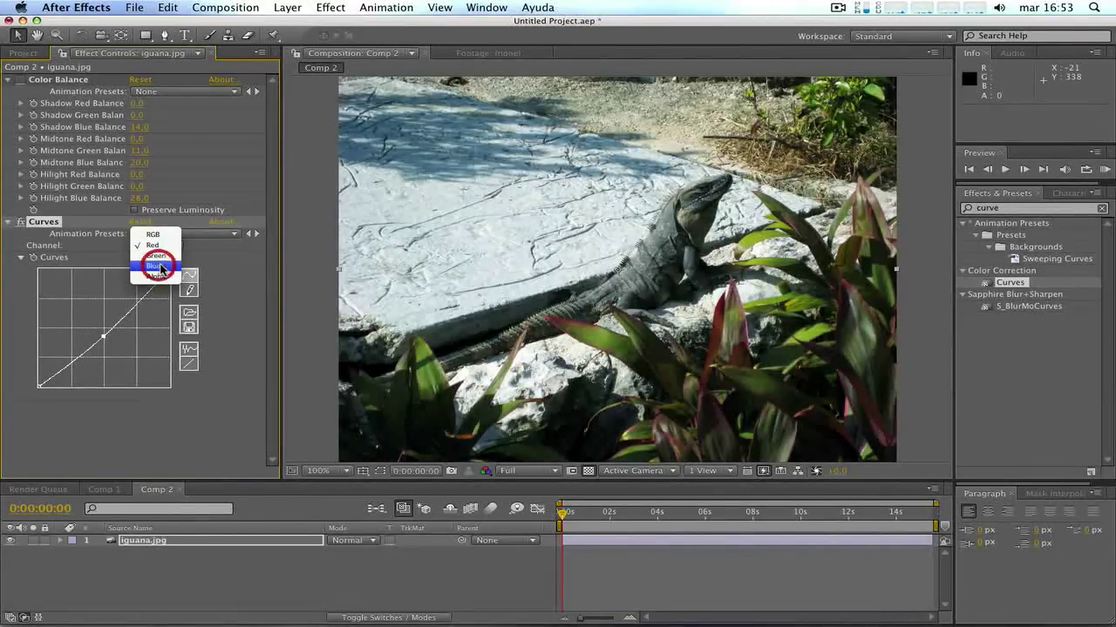
left_click(104, 325)
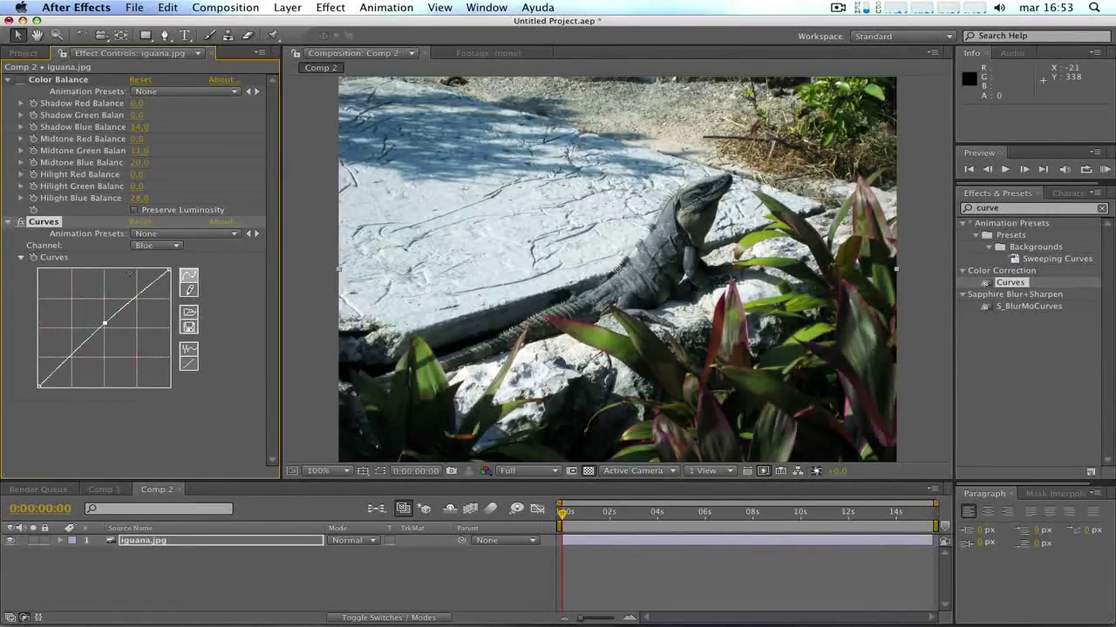
left_click(153, 247)
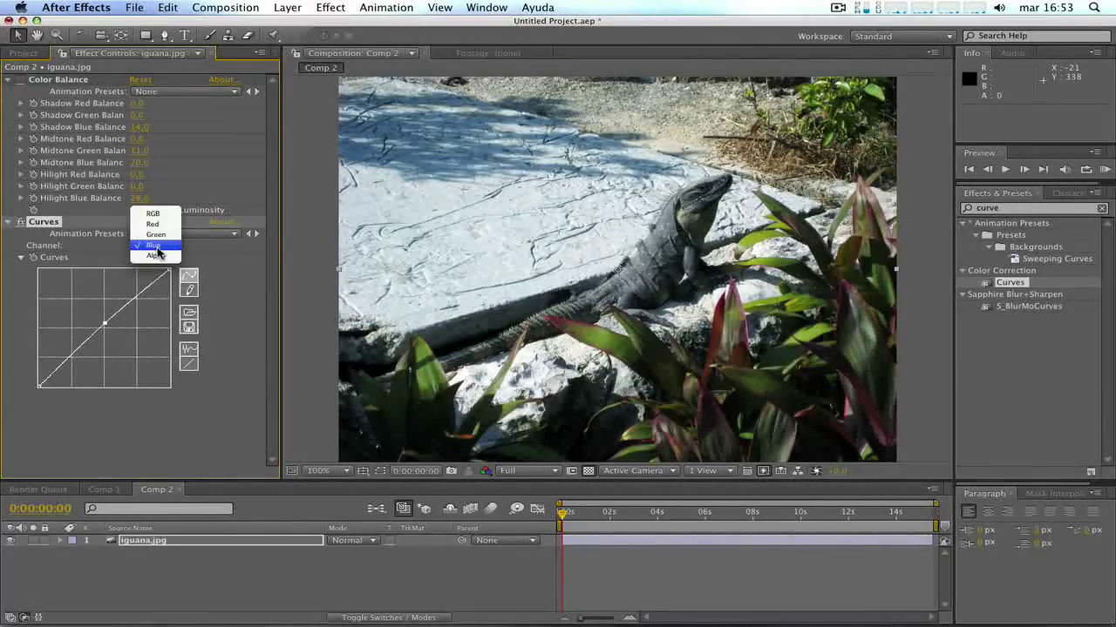
- Lift the Blue curve's midpoint slightly upward, then toggle Curves off and on to compare
left_click(105, 326)
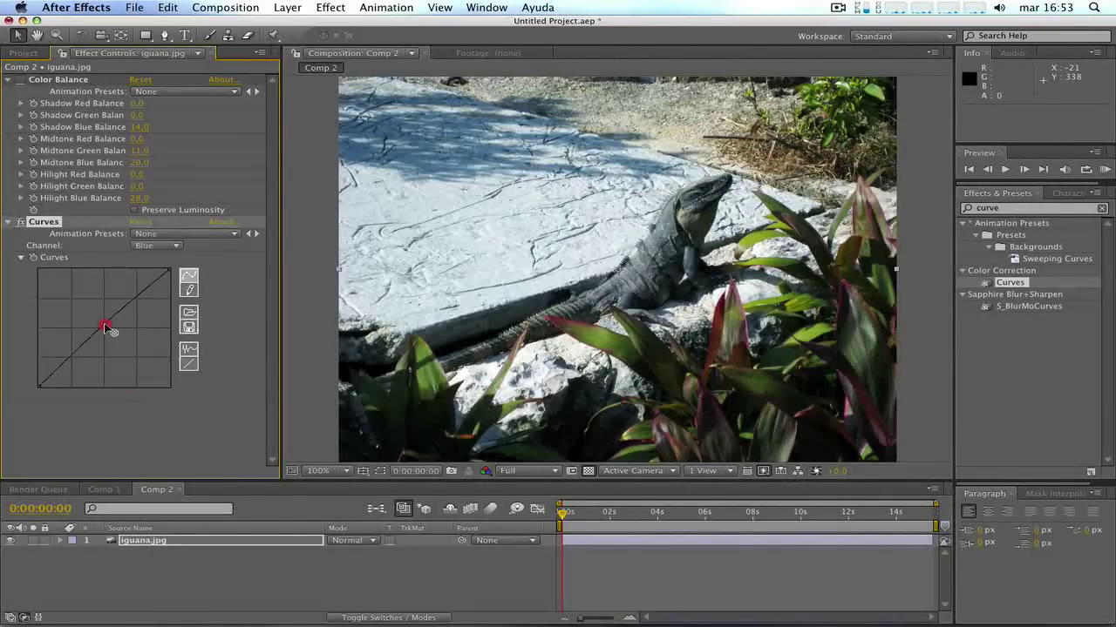
left_click_drag(105, 324, 103, 319)
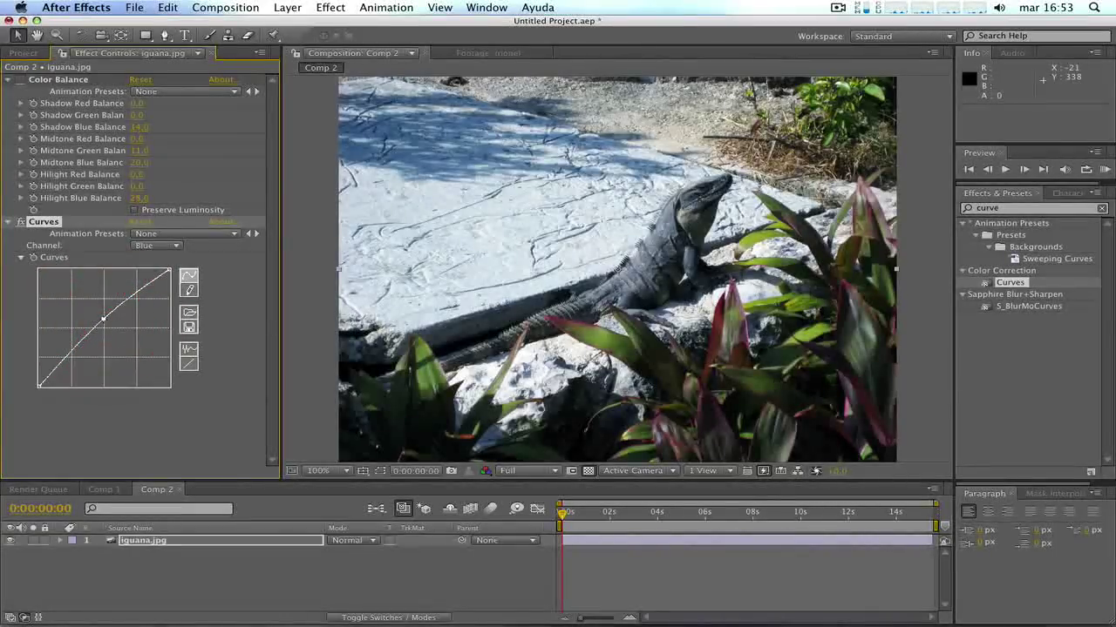
left_click(22, 223)
left_click(23, 223)
left_click(162, 246)
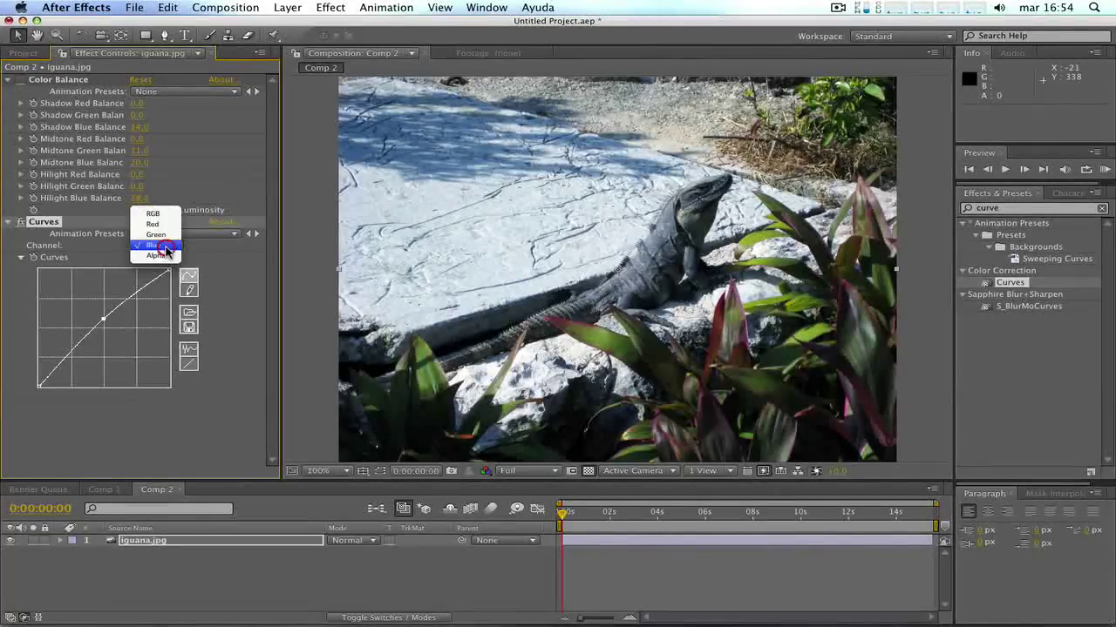
left_click(164, 247)
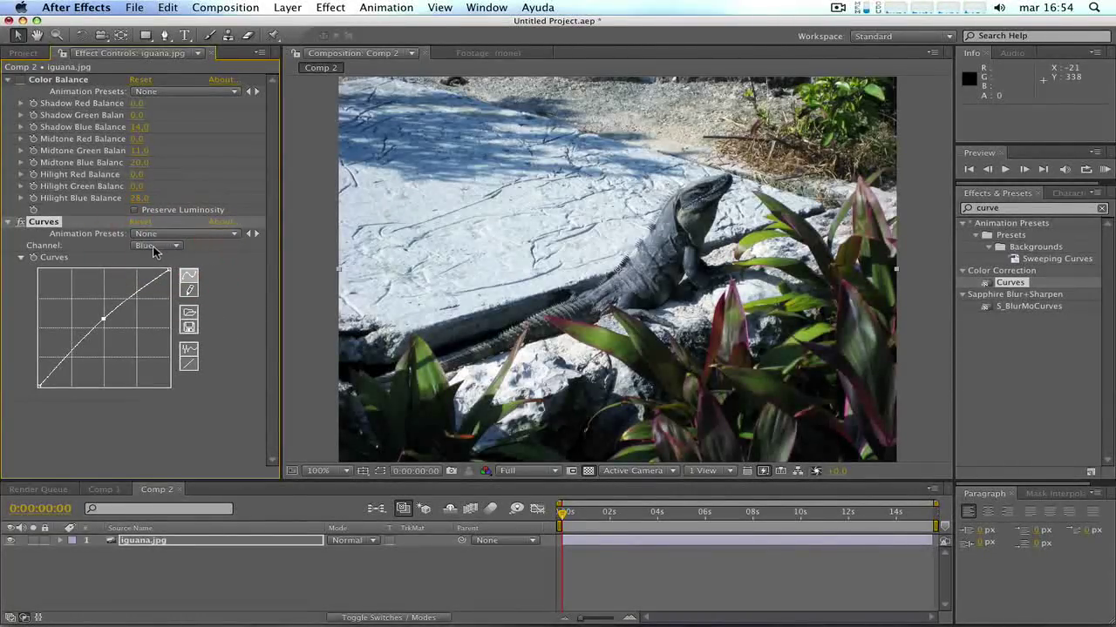
left_click(153, 245)
left_click(225, 271)
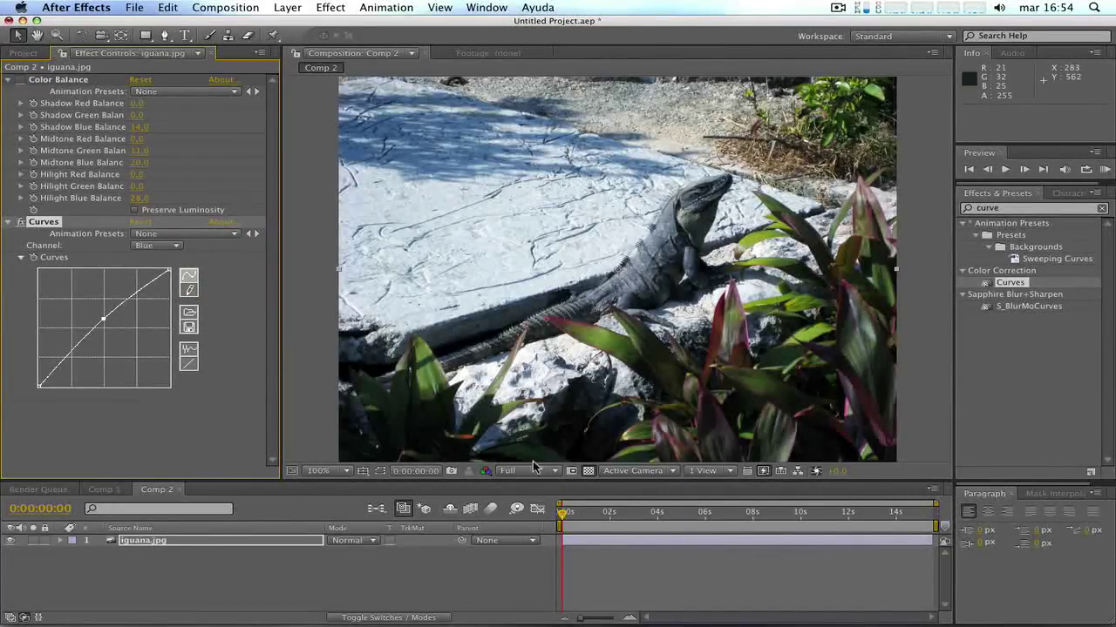
left_click(485, 472)
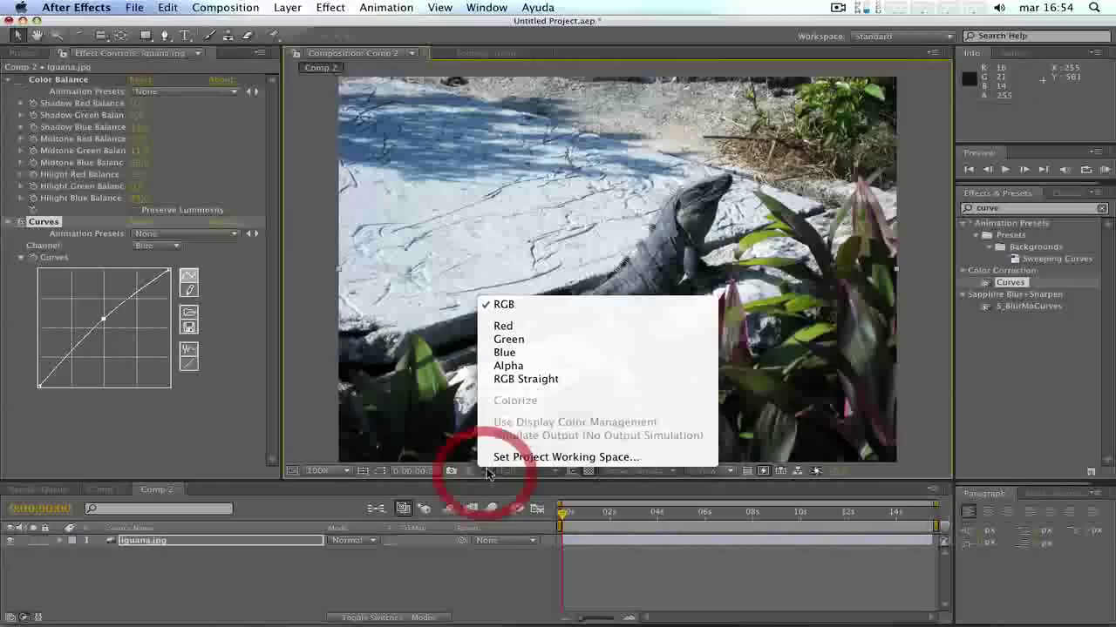
left_click(523, 366)
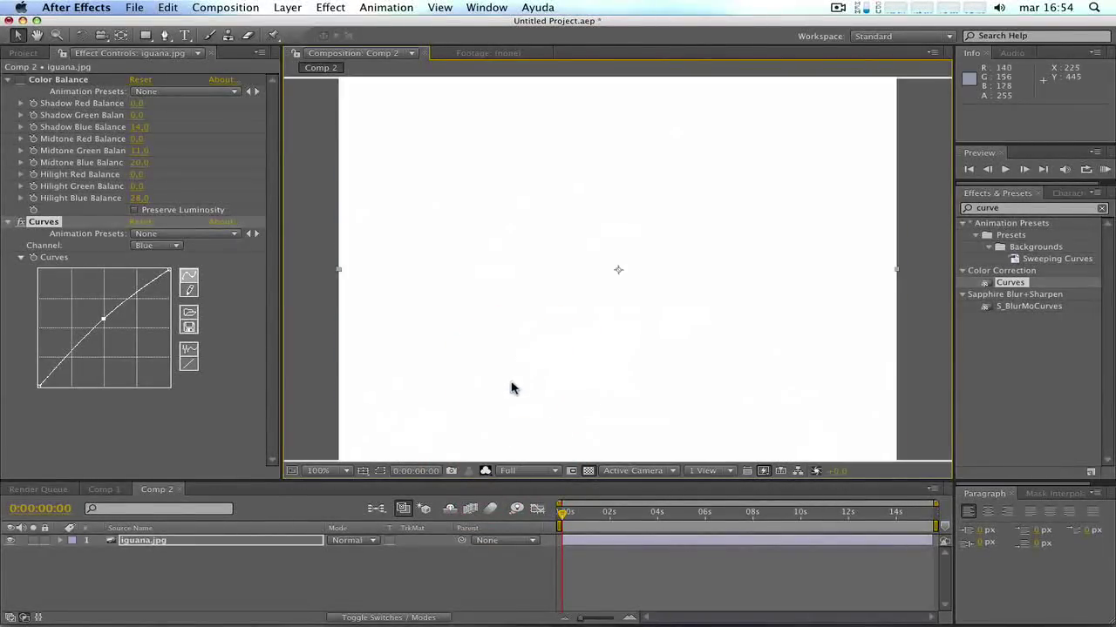
left_click(486, 472)
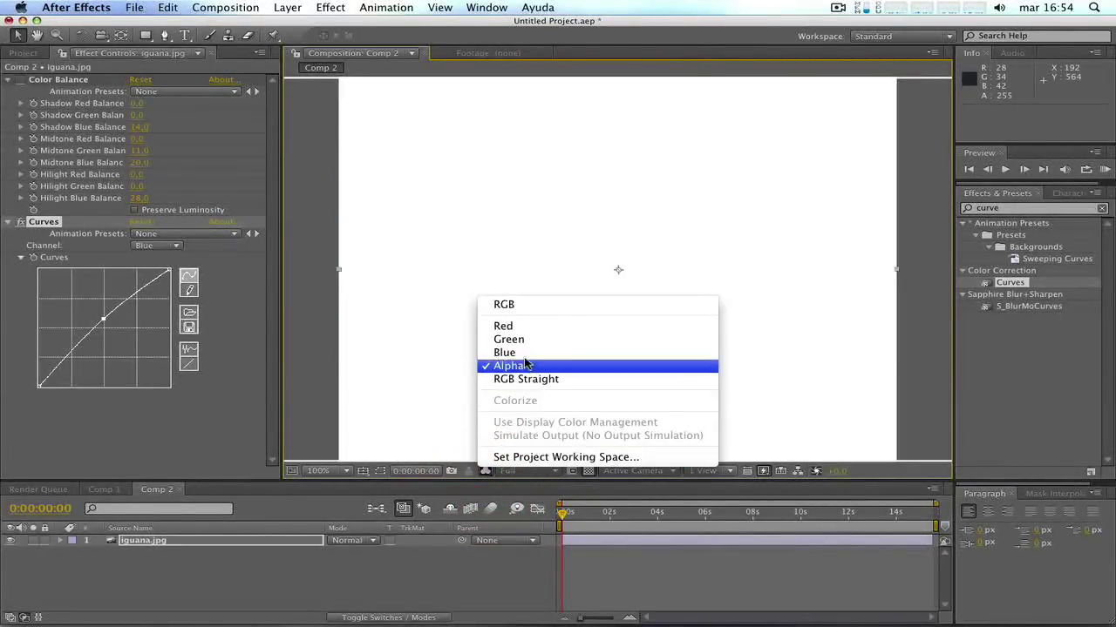
left_click(523, 330)
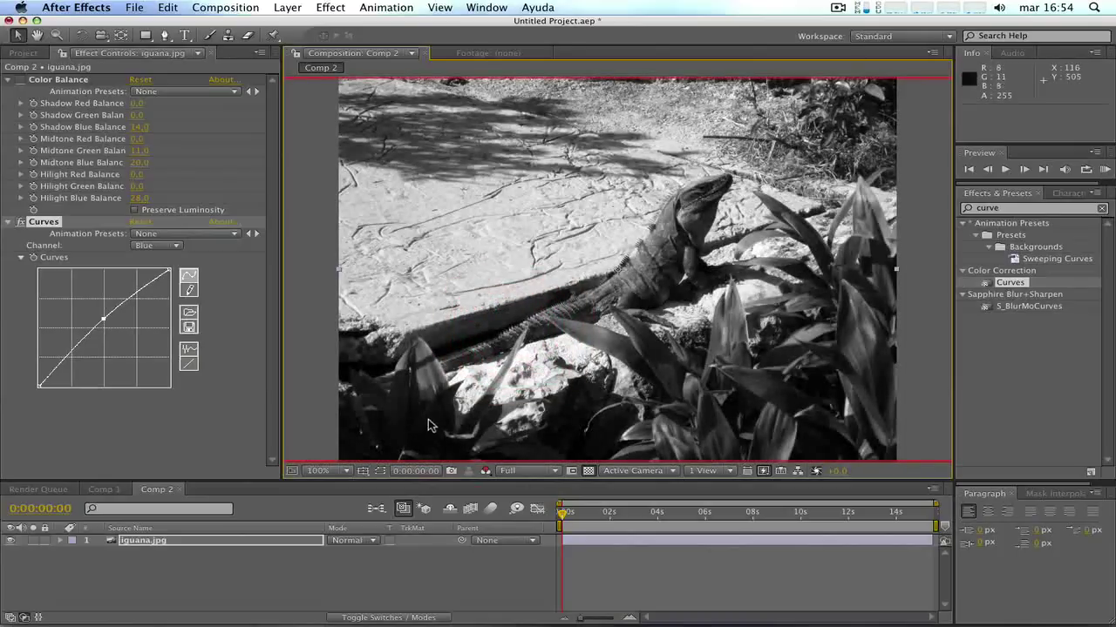
left_click(485, 472)
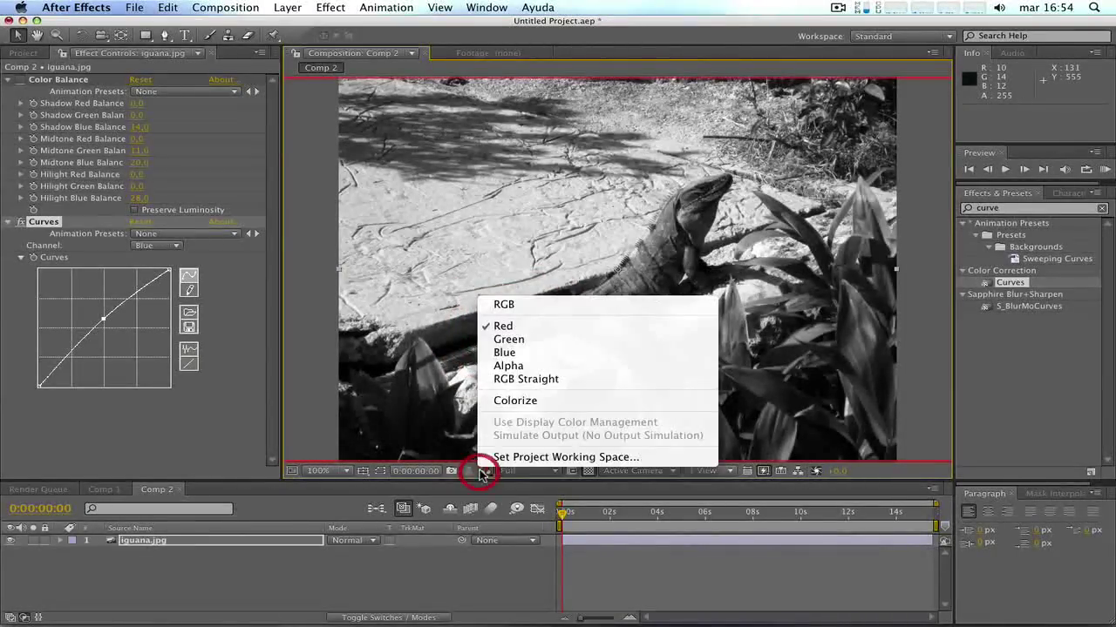
left_click(521, 344)
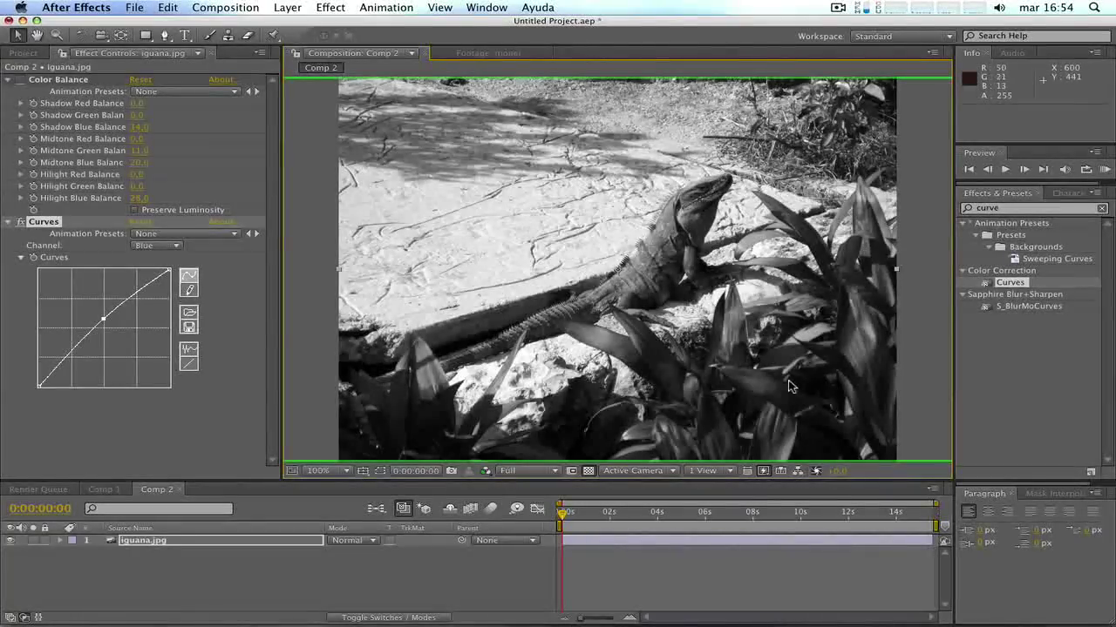
left_click(485, 471)
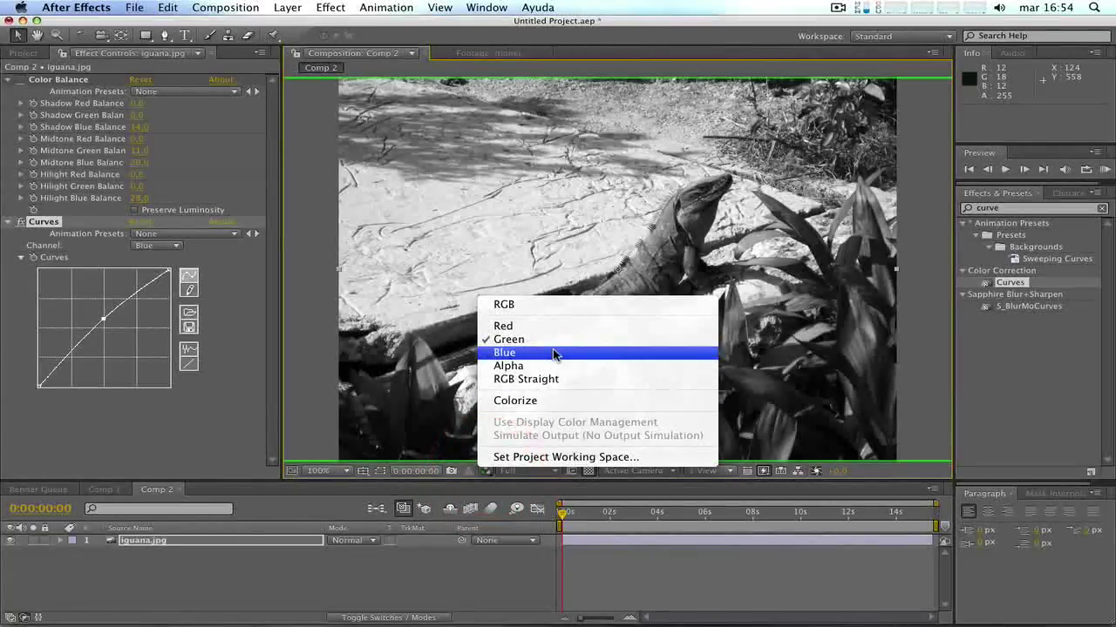
left_click(553, 353)
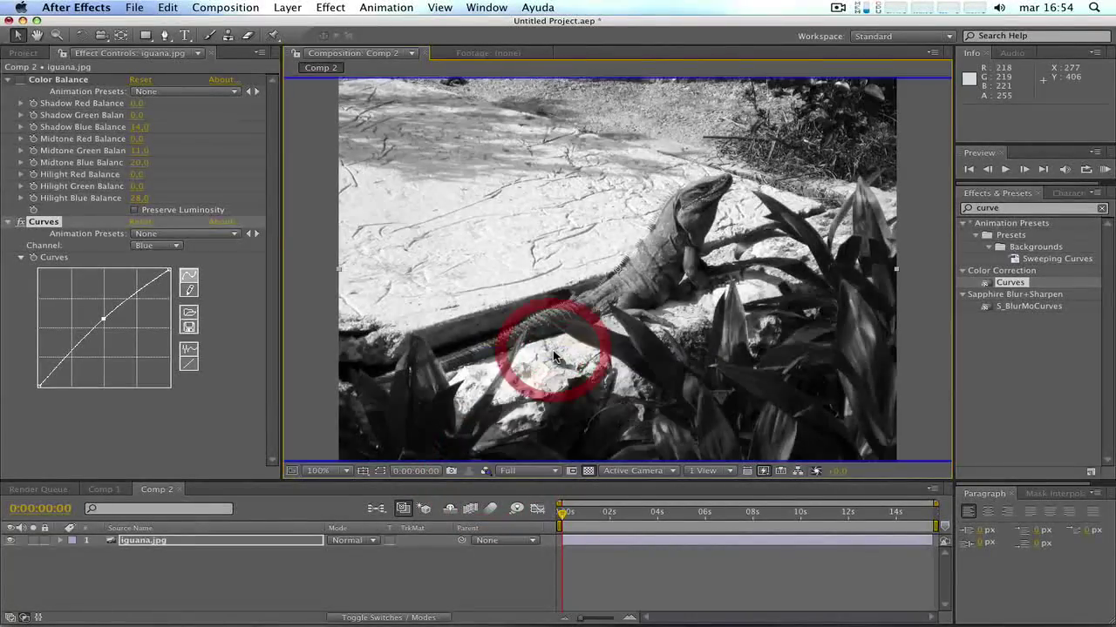
left_click(482, 472)
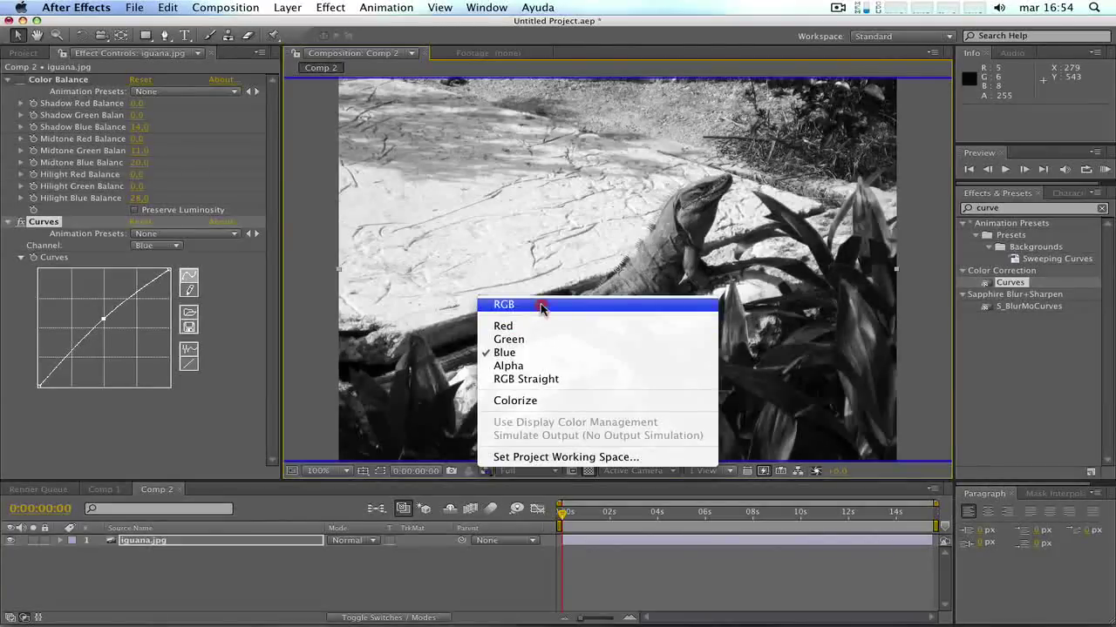
left_click(543, 303)
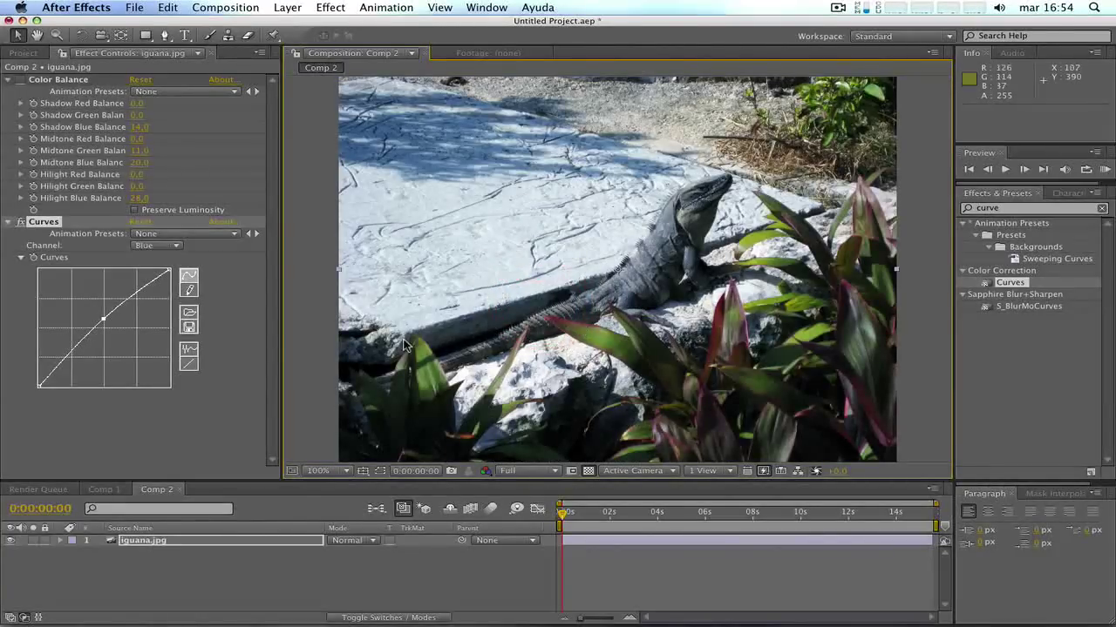
- On the Red curve, nudge the midpoint down and add a slightly dipped low shadow point
left_click(144, 244)
left_click(152, 214)
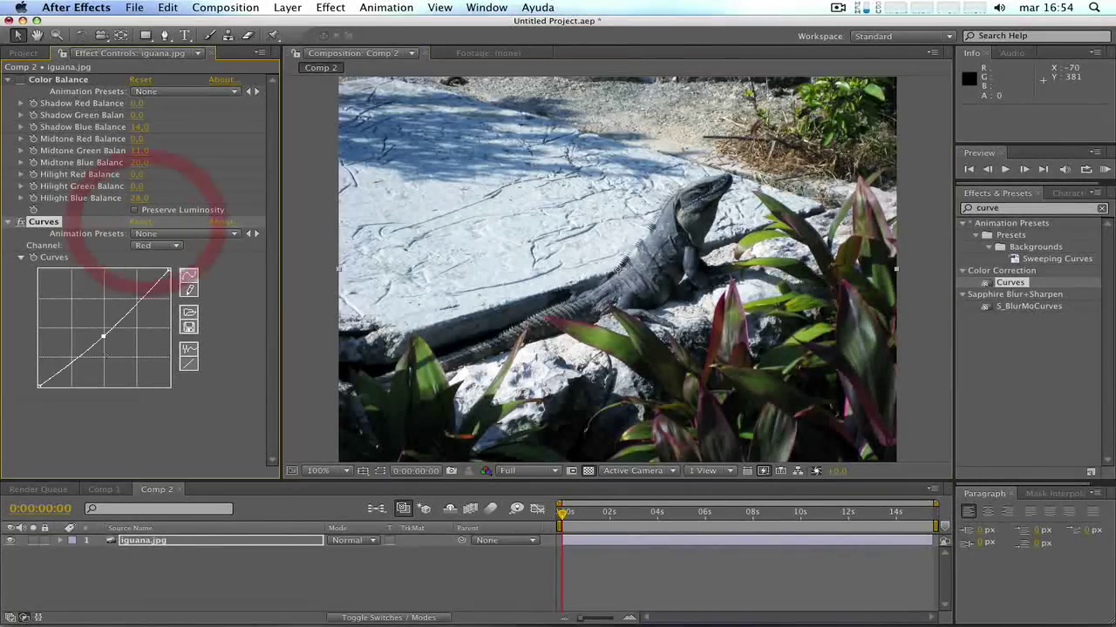
left_click_drag(104, 335, 105, 338)
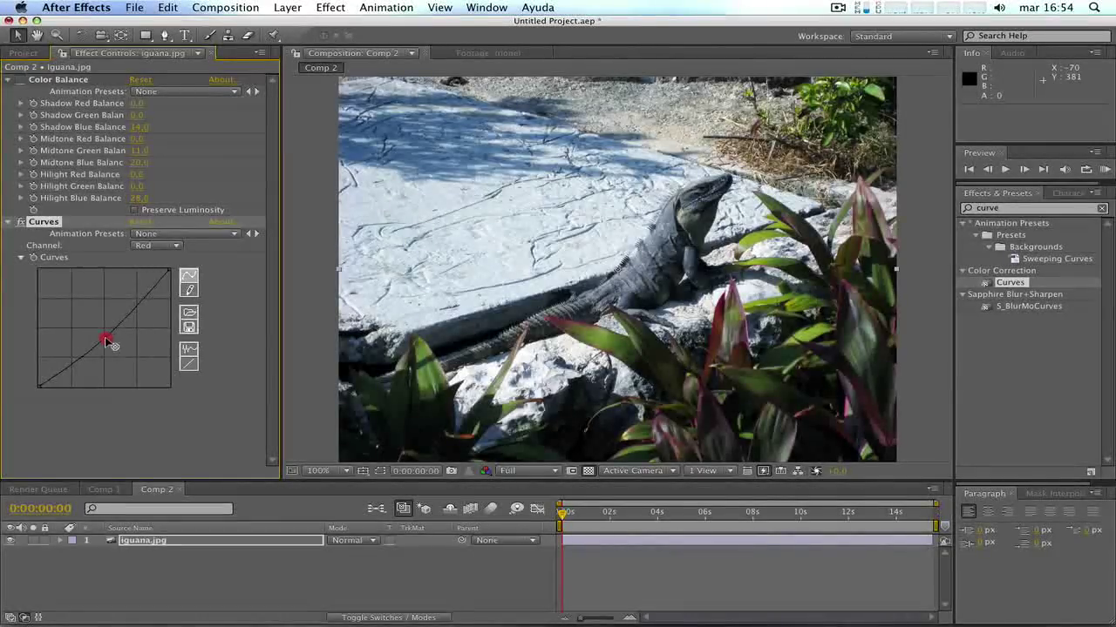
left_click_drag(145, 302, 143, 301)
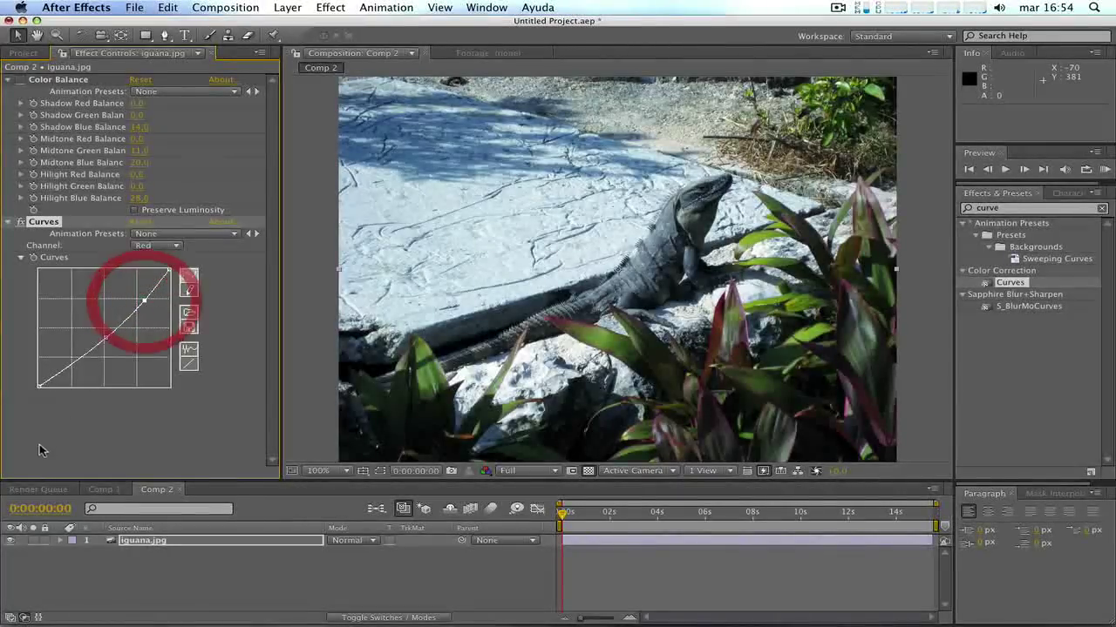
left_click_drag(73, 362, 75, 383)
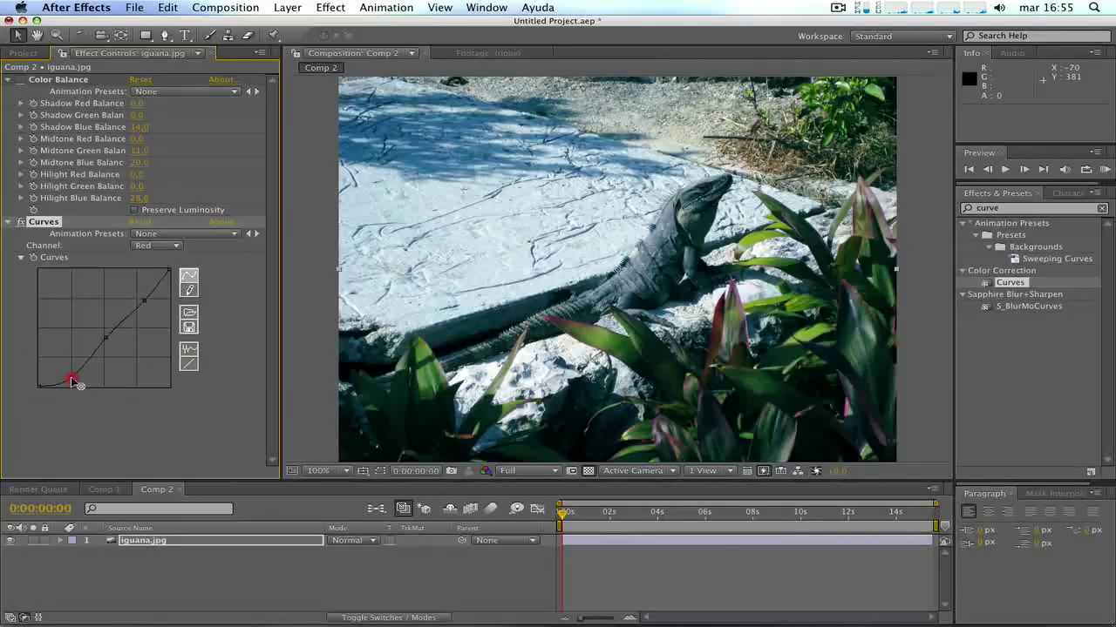
left_click_drag(75, 381, 73, 370)
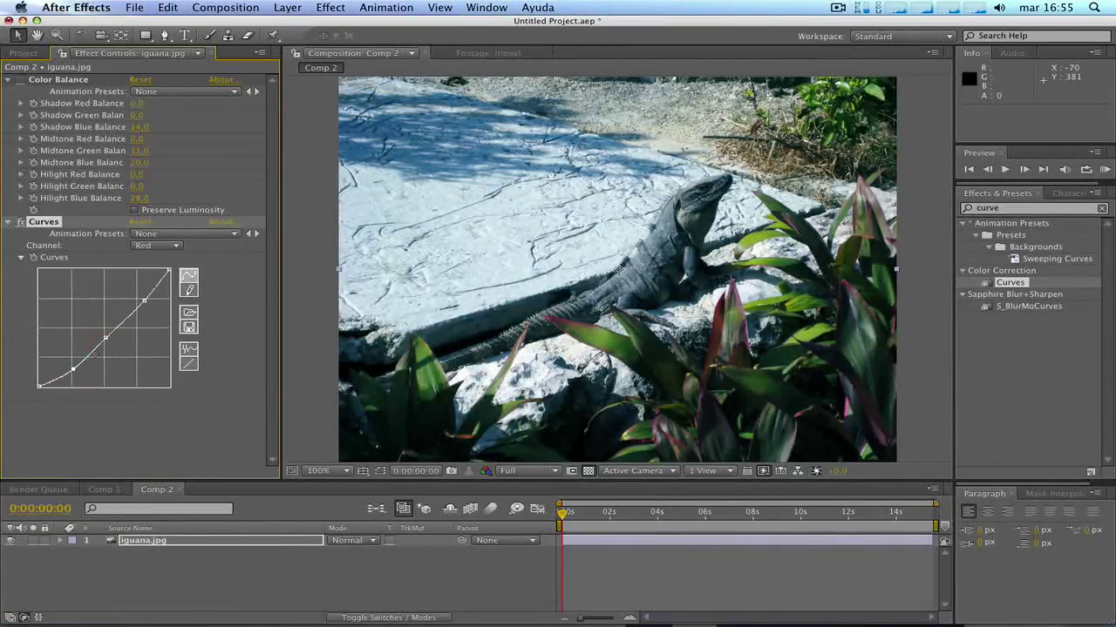
- Toggle Curves off, on, and off again to compare, leaving it off
left_click(21, 221)
left_click(21, 221)
left_click(21, 222)
left_click(21, 221)
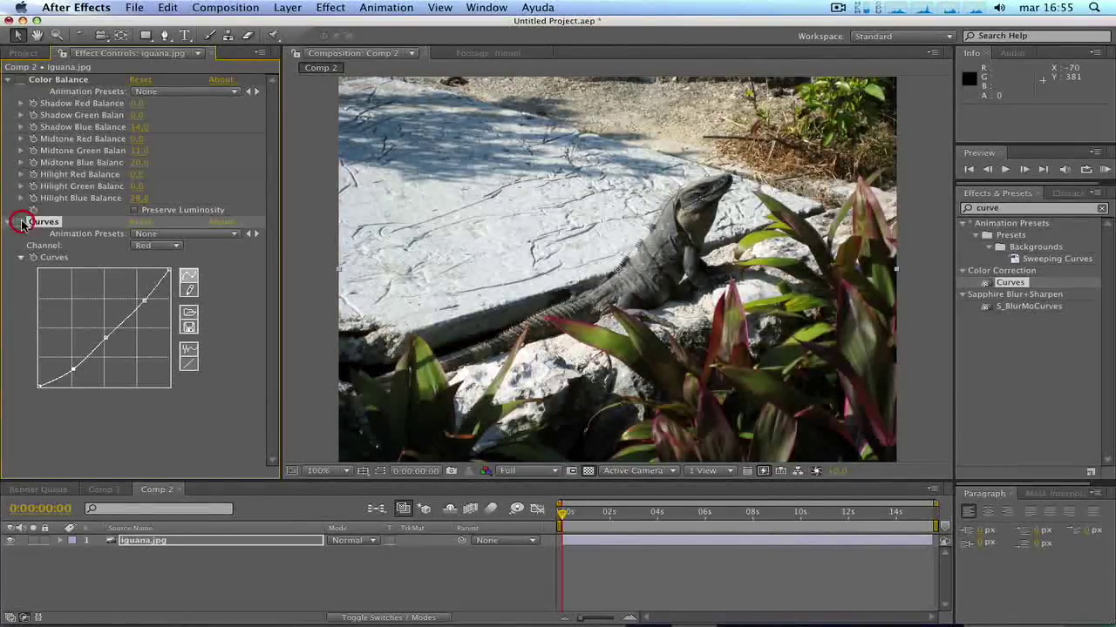
left_click(20, 221)
left_click(21, 221)
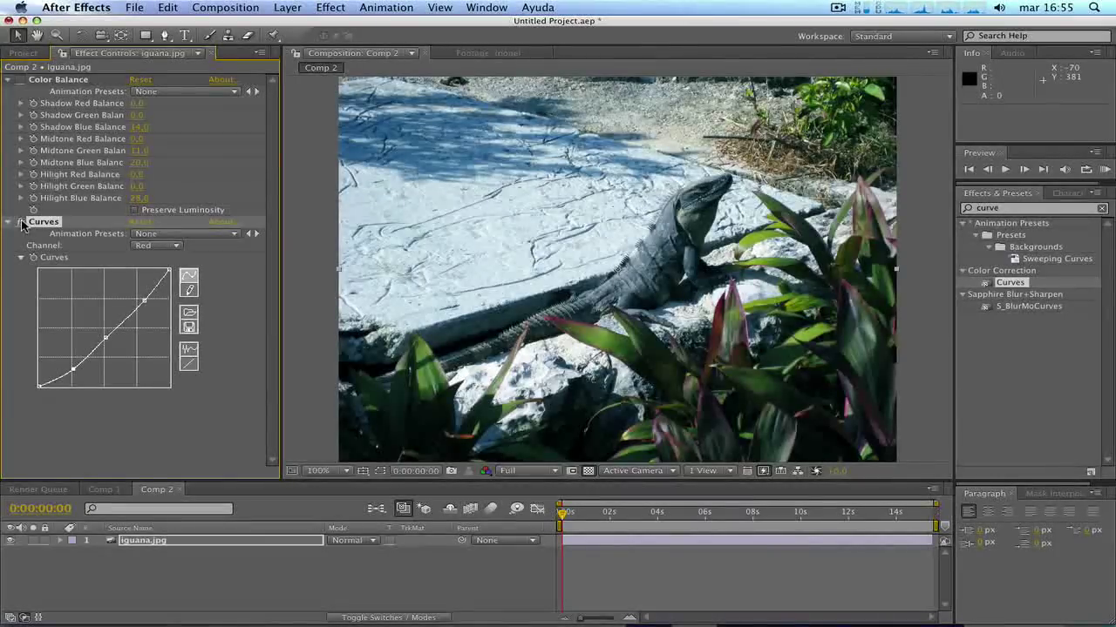